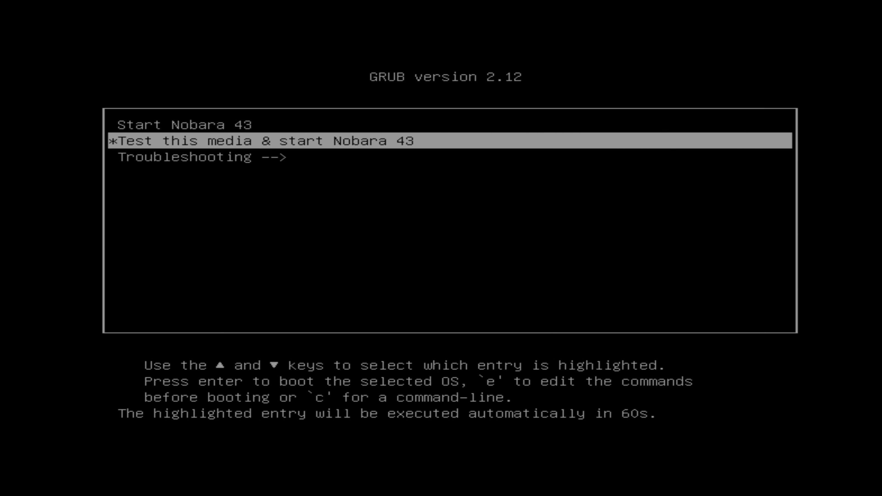
- Select the plain 'Start Nobara 43' GRUB entry to boot the live installer
key(Up)
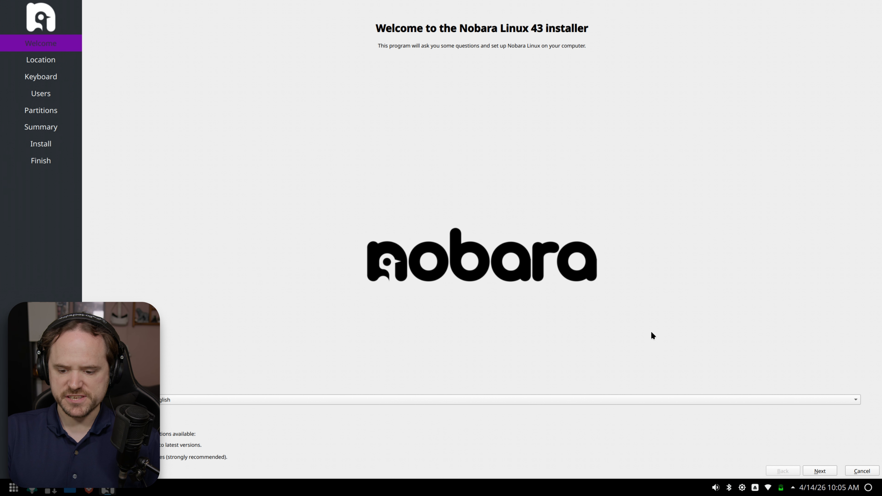
- Disconnect and reconnect the Wi-Fi from the tray, then continue past the Welcome page
click(768, 488)
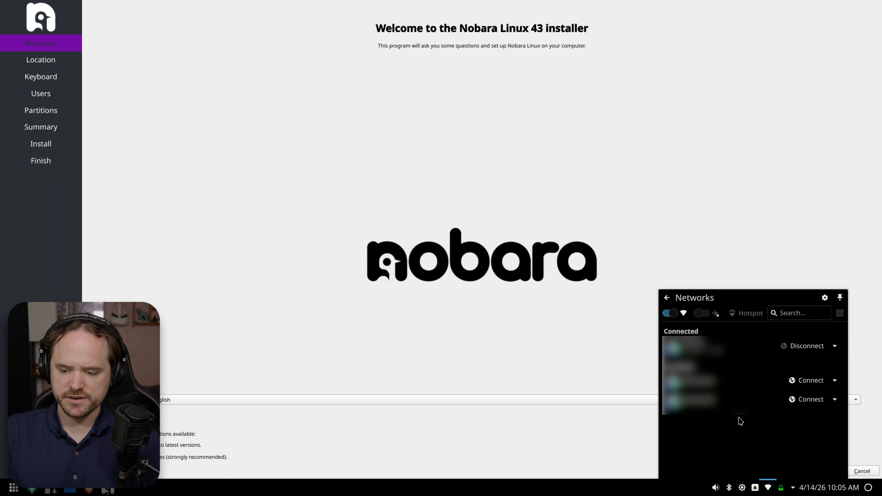
click(807, 346)
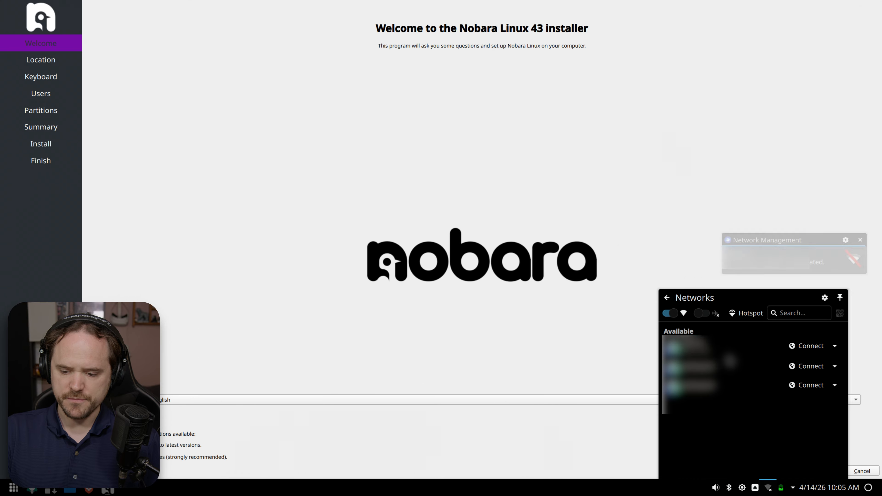
click(797, 346)
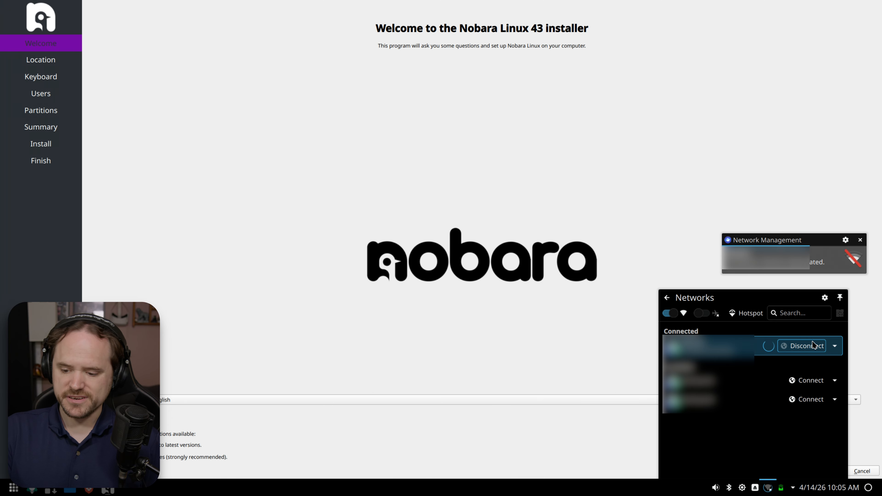
click(575, 328)
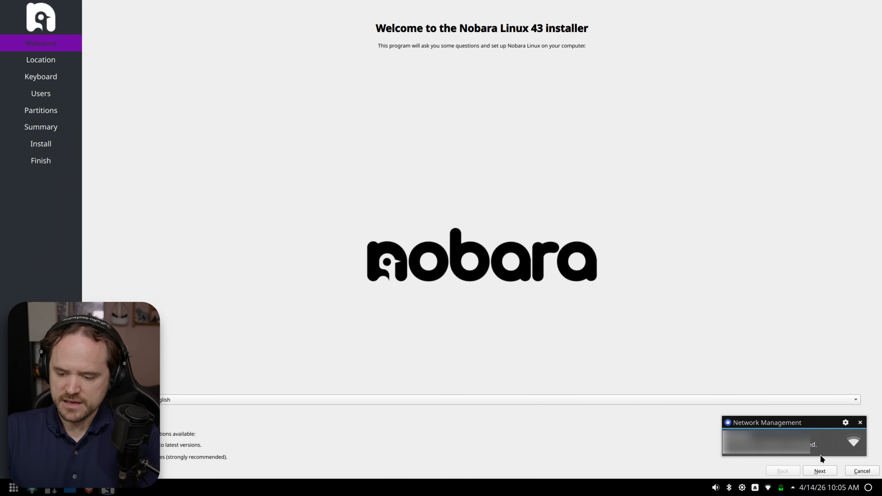
click(860, 423)
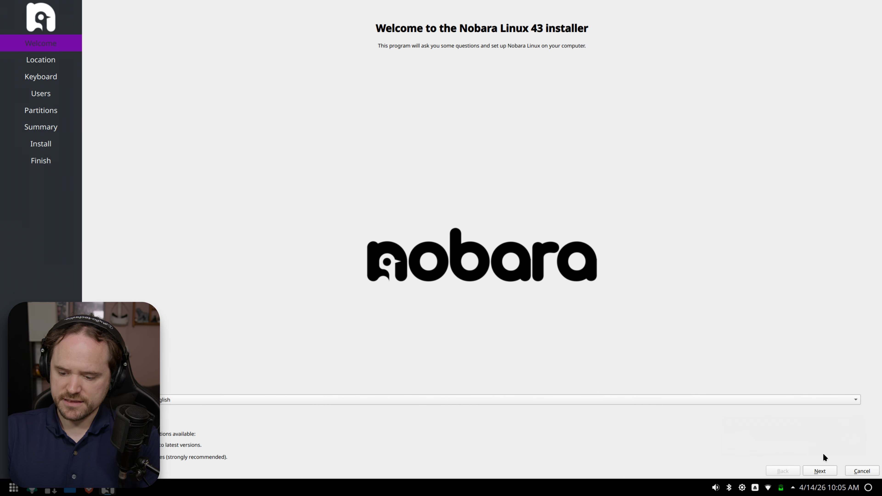
click(818, 467)
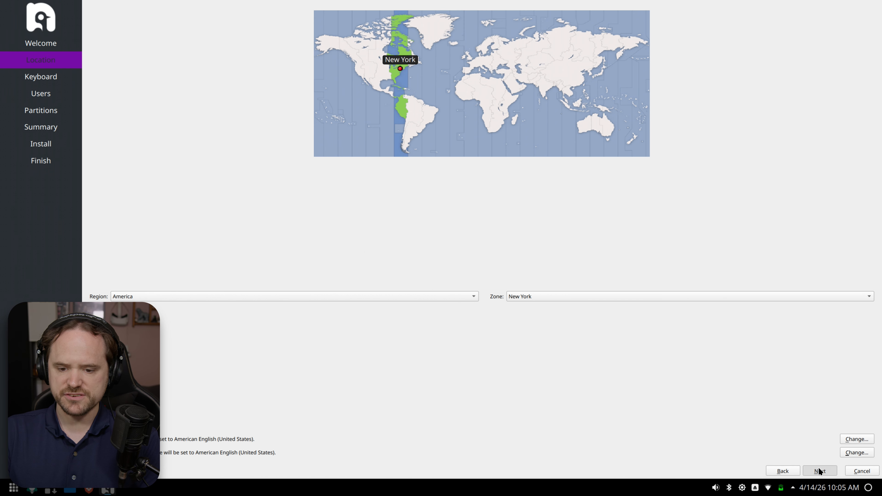
- Keep the New York timezone and default keyboard, and reuse the user password for root
click(818, 467)
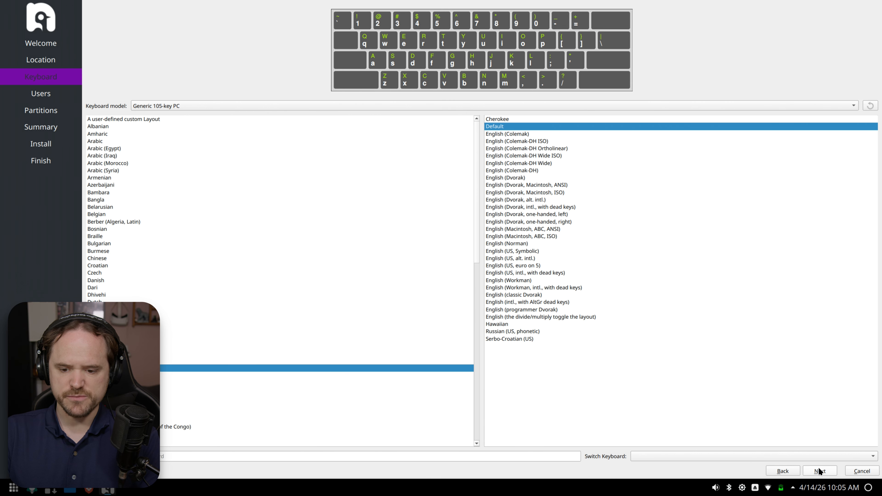
click(819, 471)
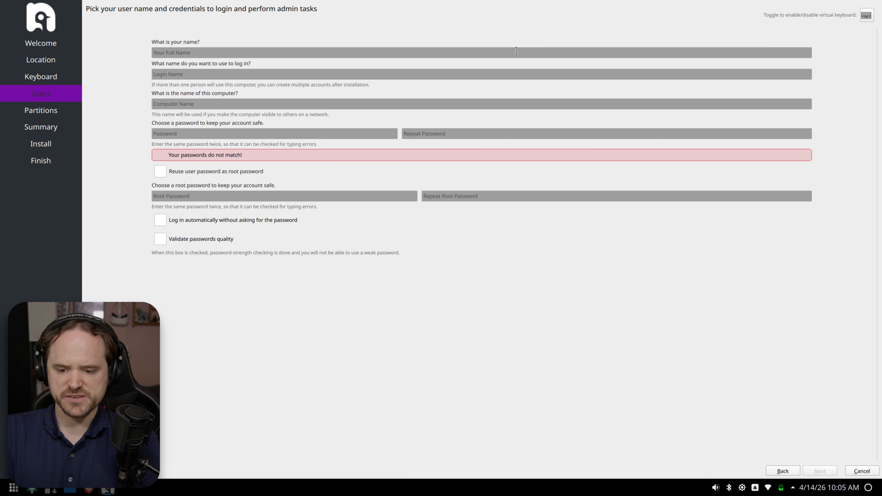
click(198, 172)
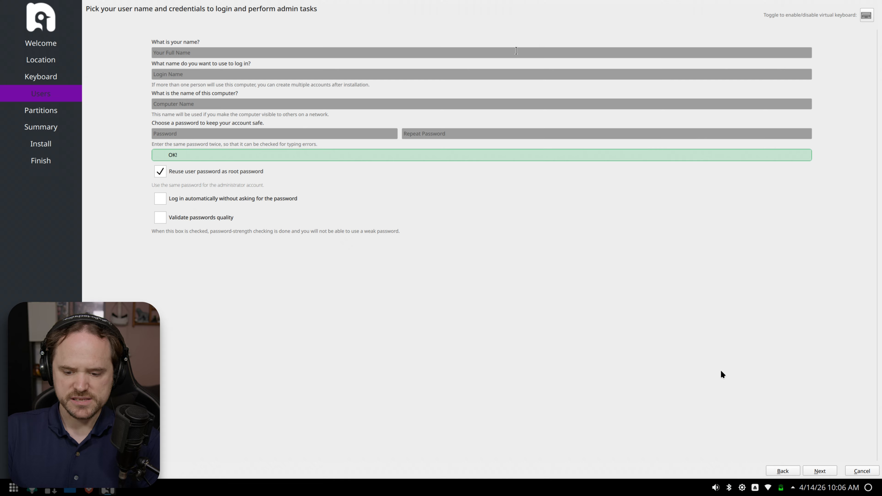
click(822, 471)
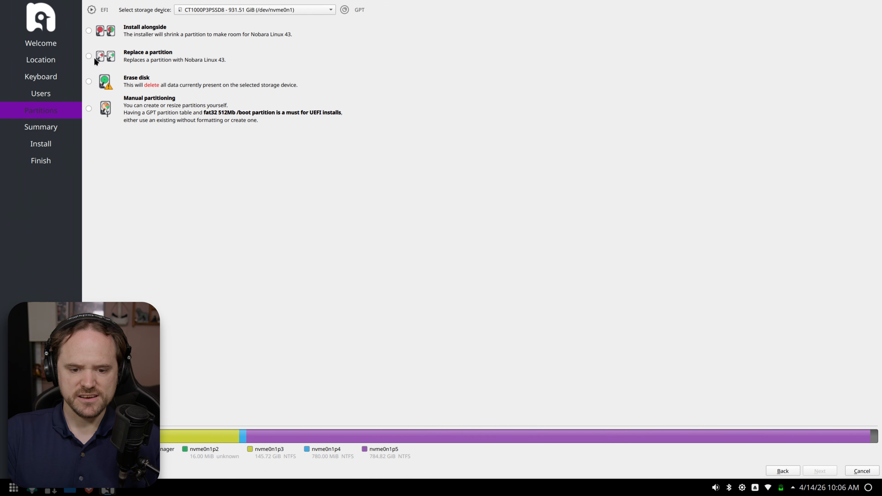
- Try Install alongside on nvme0n1p5, then switch the target drive to Samsung SSD 970 EVO Plus 2TB
click(89, 30)
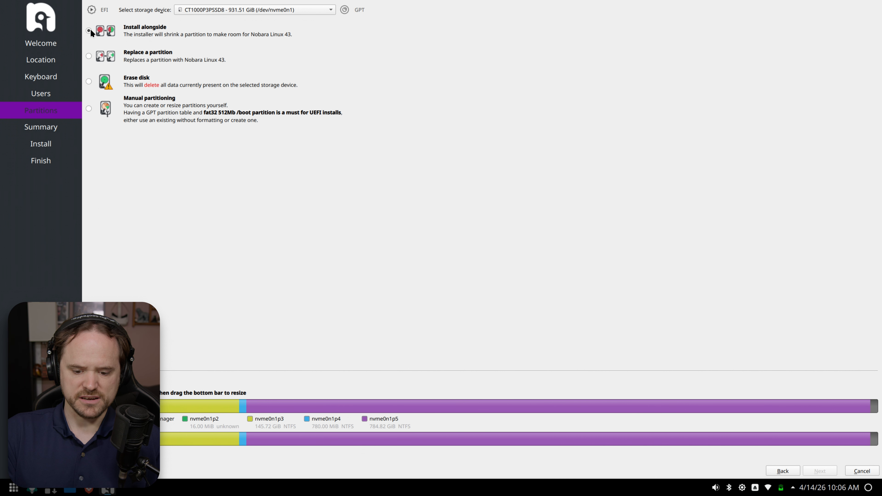
click(503, 405)
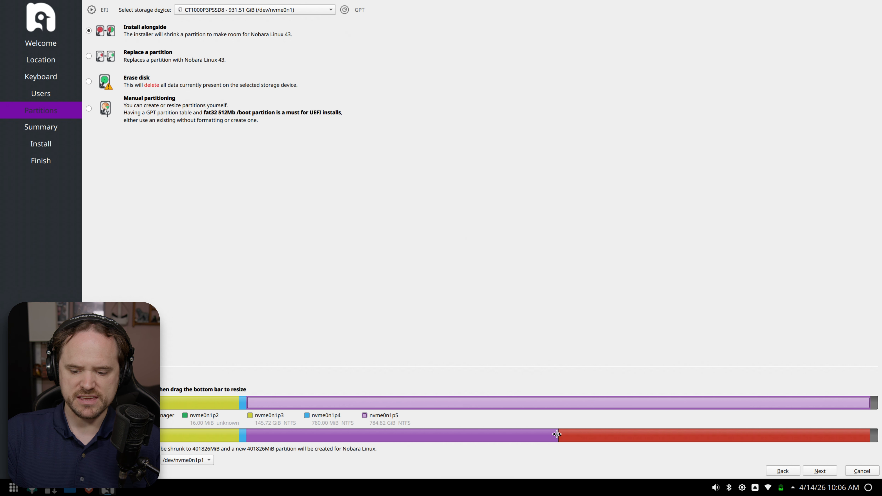
mouse_move(558, 434)
mouse_down()
mouse_move(606, 435)
mouse_move(546, 435)
mouse_move(571, 435)
mouse_up()
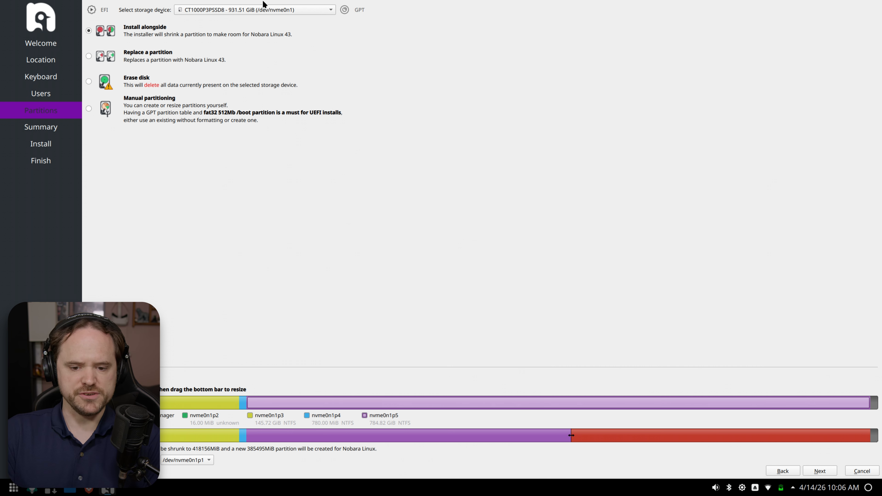
click(258, 10)
click(239, 21)
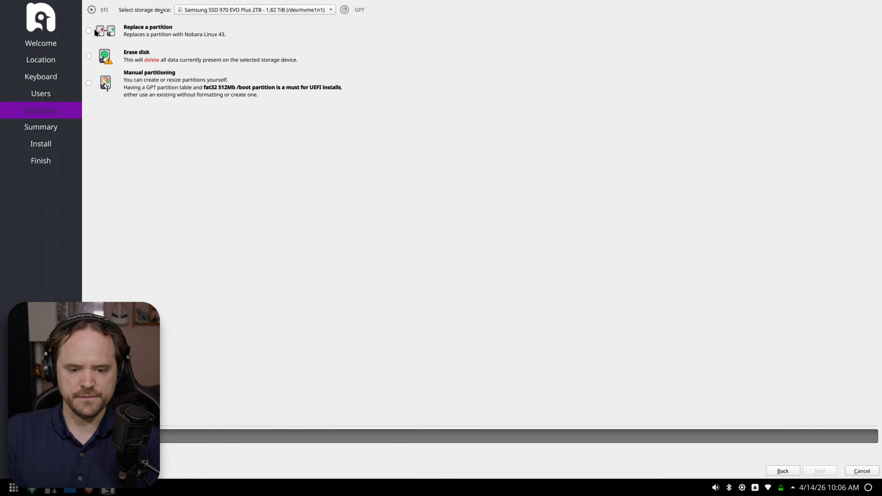
- Choose Erase disk for the Samsung SSD with 'Swap to file' as the swap option
click(89, 56)
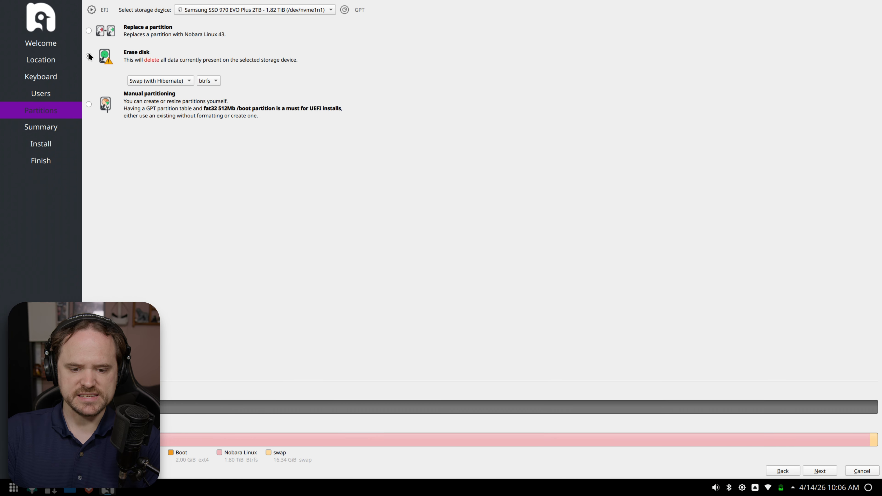
click(172, 77)
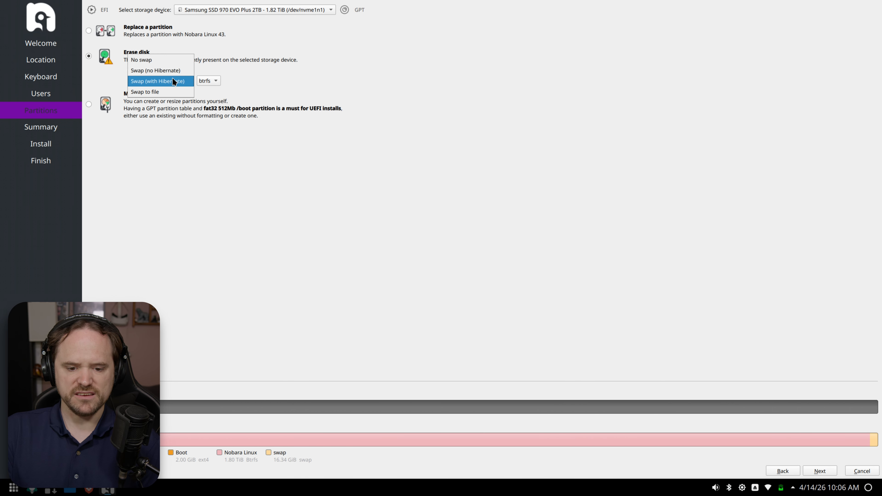
click(159, 89)
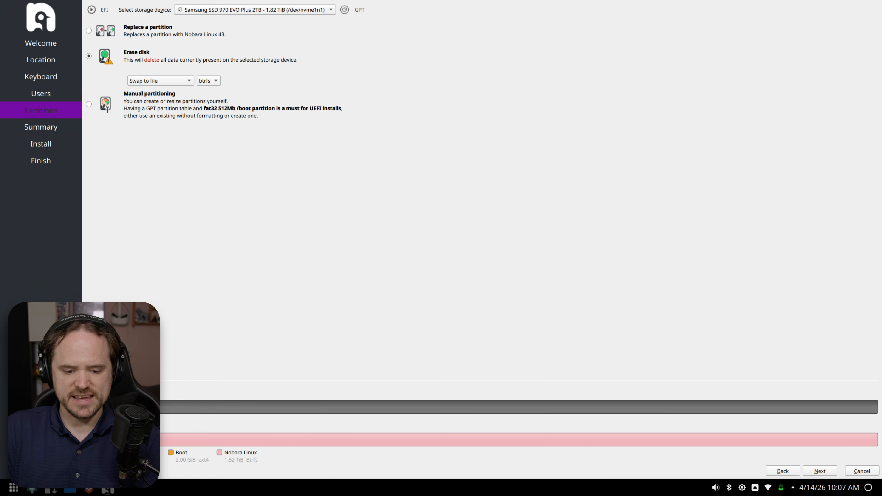
- Enable Encrypt system, enter and confirm the passphrase, and continue to the Summary page
click(90, 391)
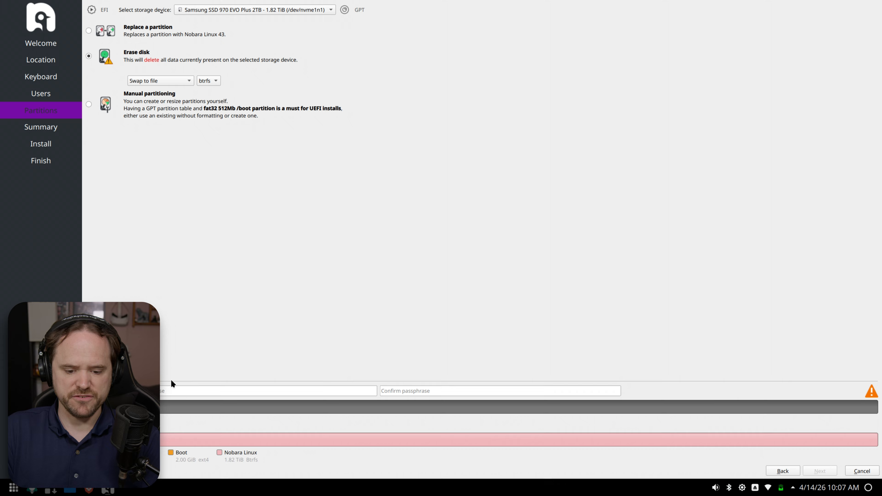
click(189, 389)
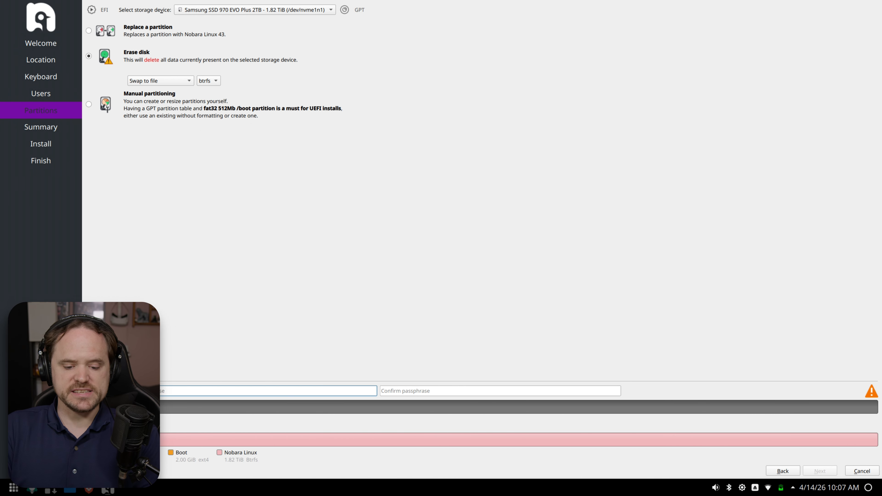
click(90, 391)
click(89, 391)
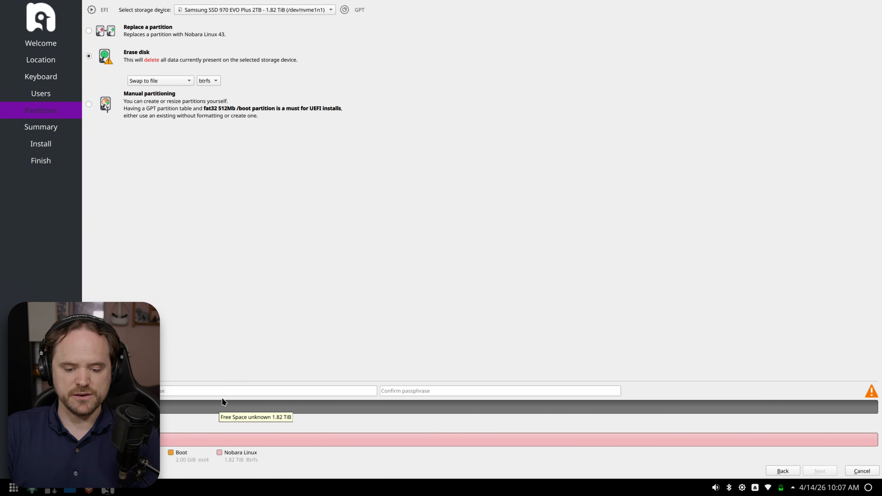
click(234, 391)
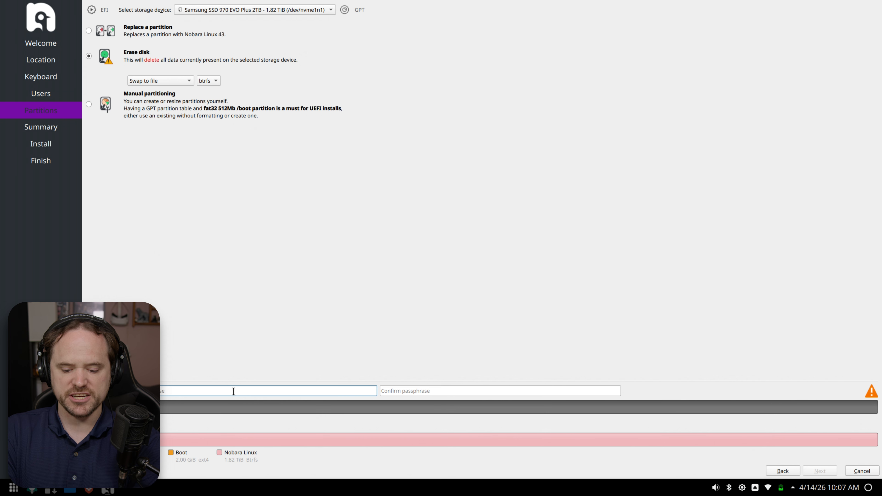
text(•)
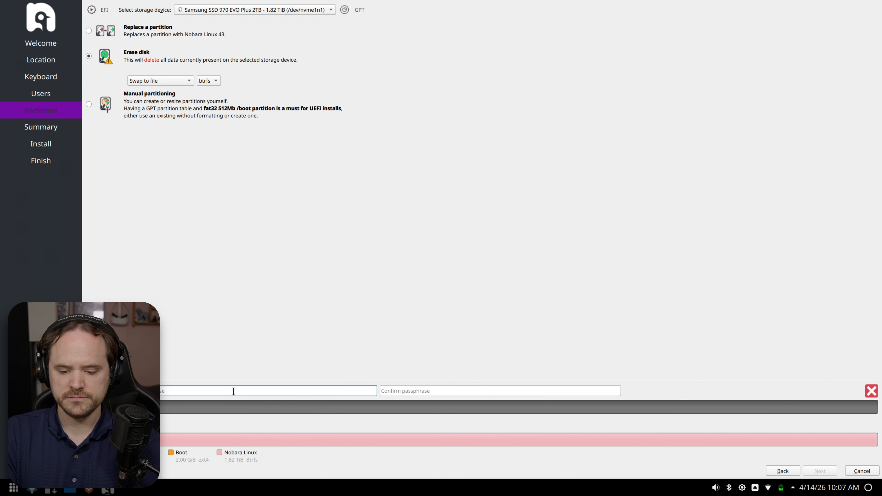
text(•)
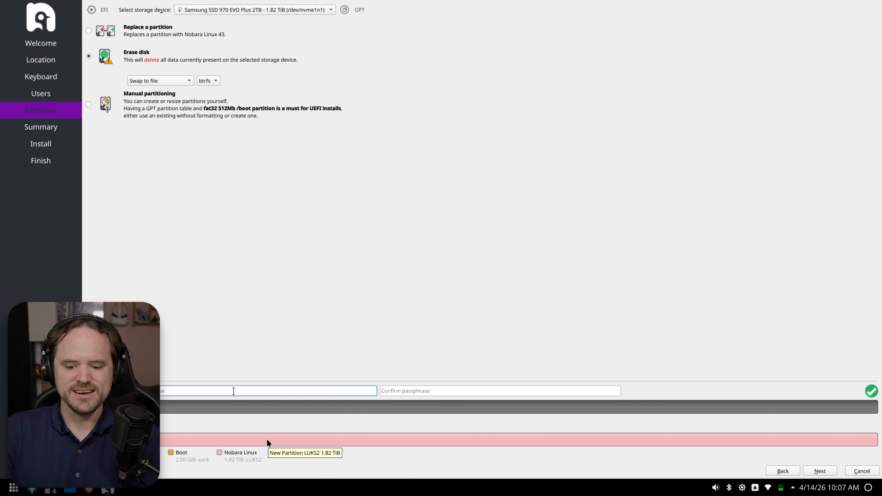
click(821, 470)
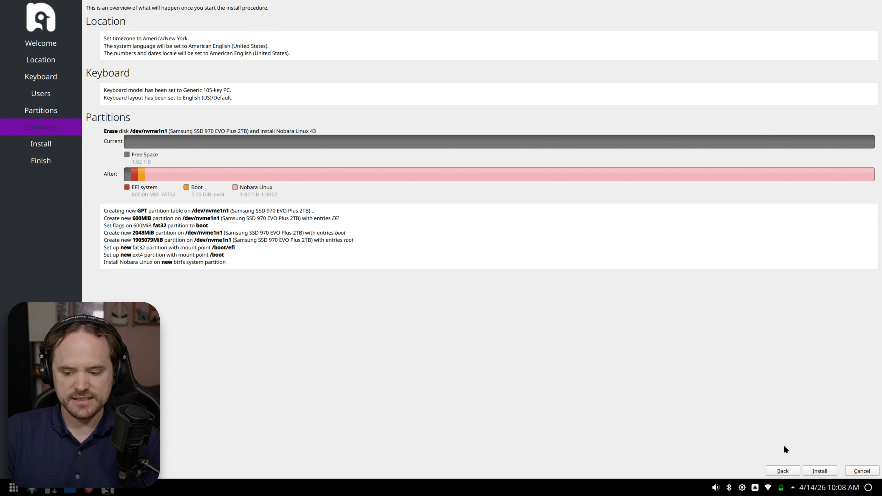
- Start the installation and confirm writing the partition changes to disk
click(832, 472)
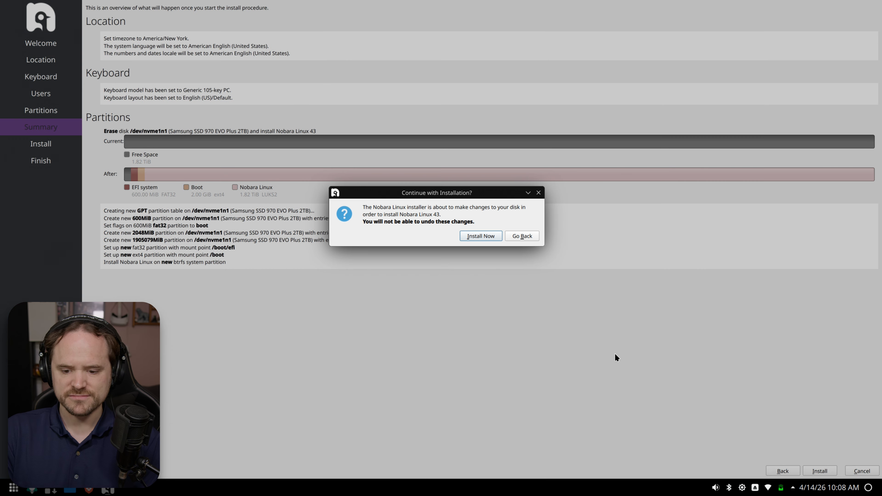
click(475, 236)
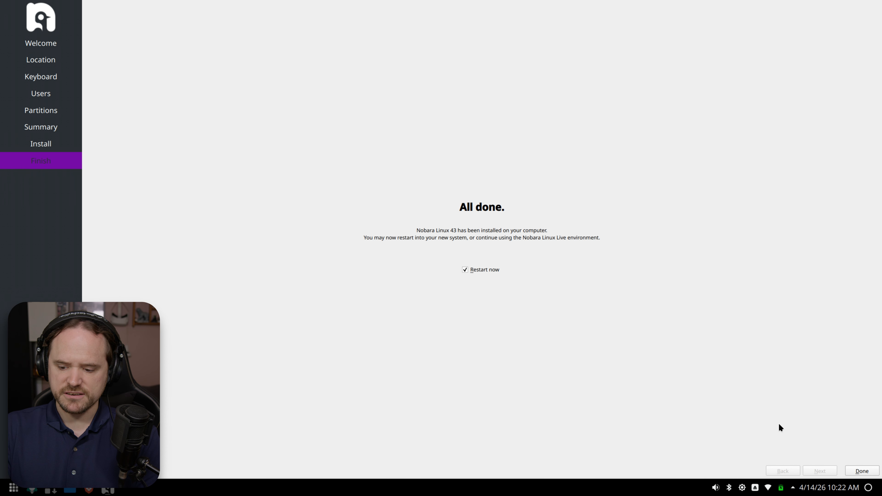
- Finish the installer with 'Restart now' checked to reboot into the installed Nobara
click(863, 471)
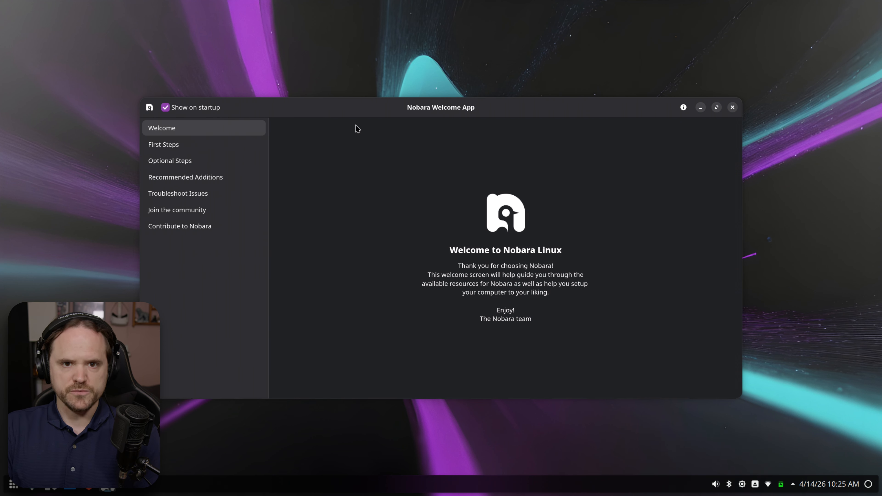
- Launch 'Update my system' from the Welcome App's First Steps page
click(189, 146)
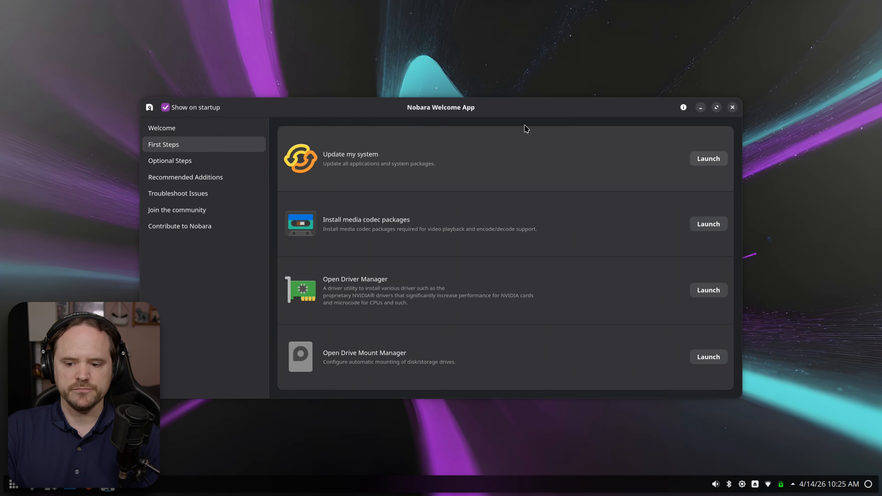
click(705, 159)
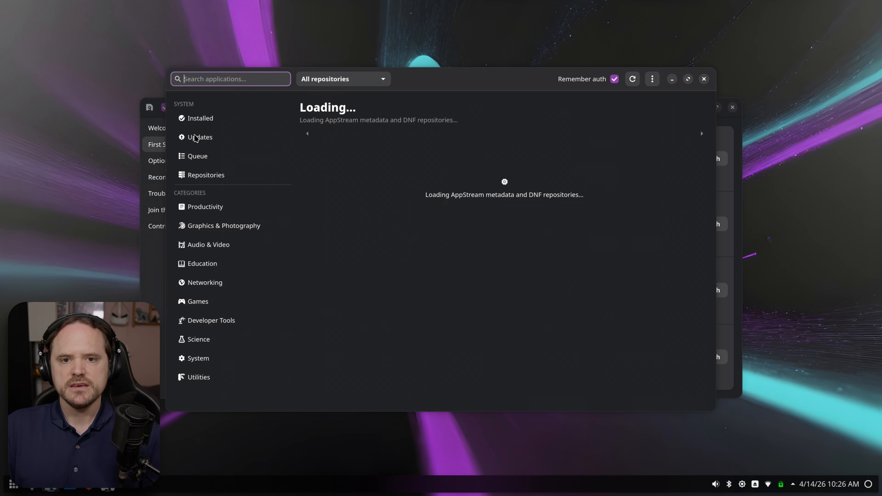
- Confirm no updates are pending, install flatpost via search, and close the package manager
click(196, 138)
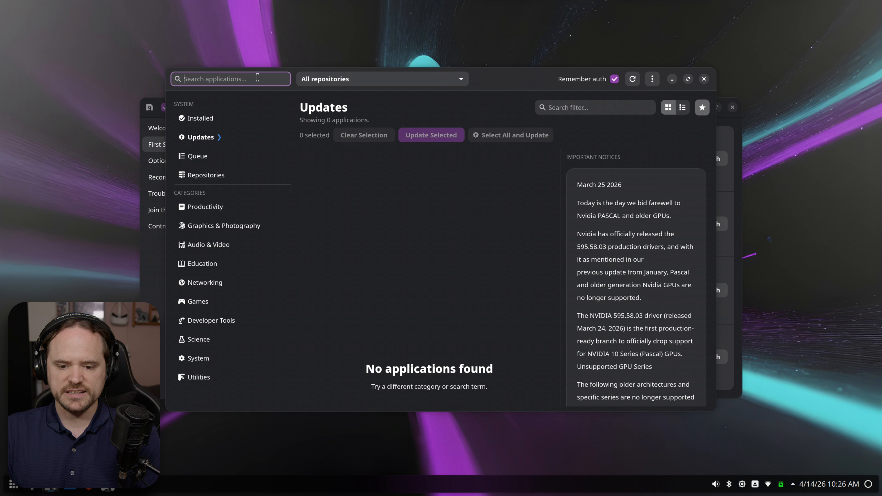
click(206, 137)
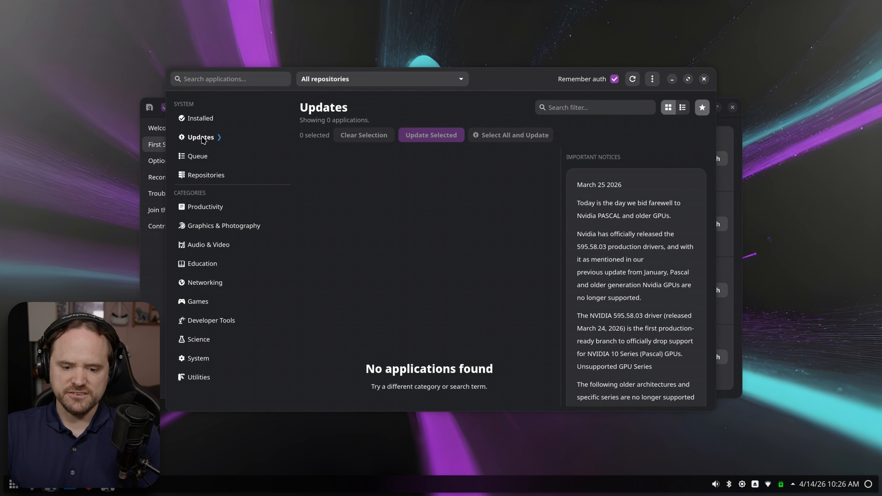
click(243, 84)
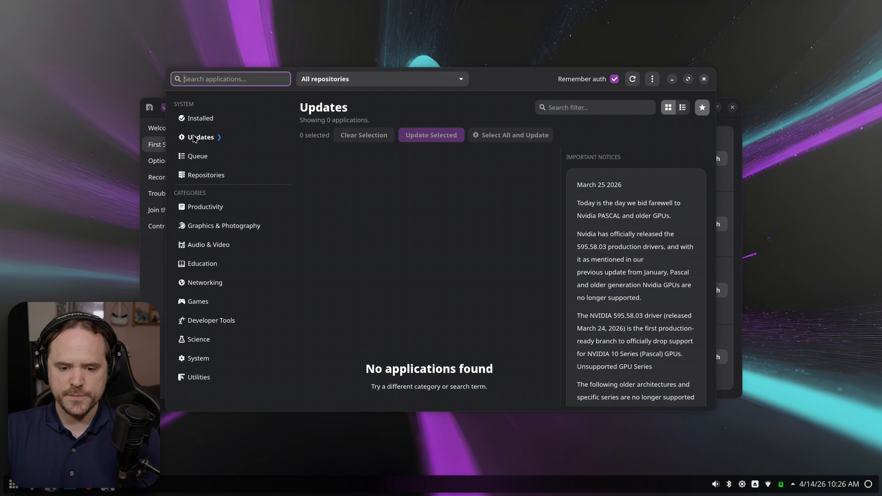
text(flat)
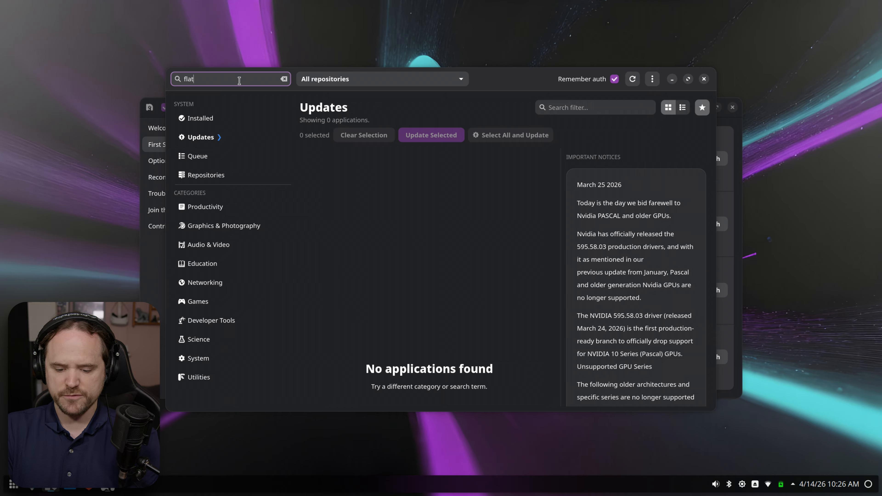
text(post)
key(Return)
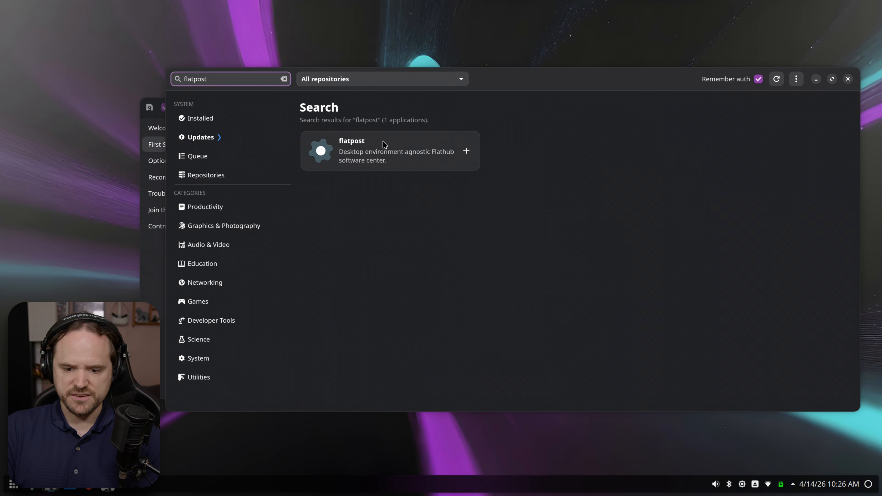
click(373, 153)
click(392, 234)
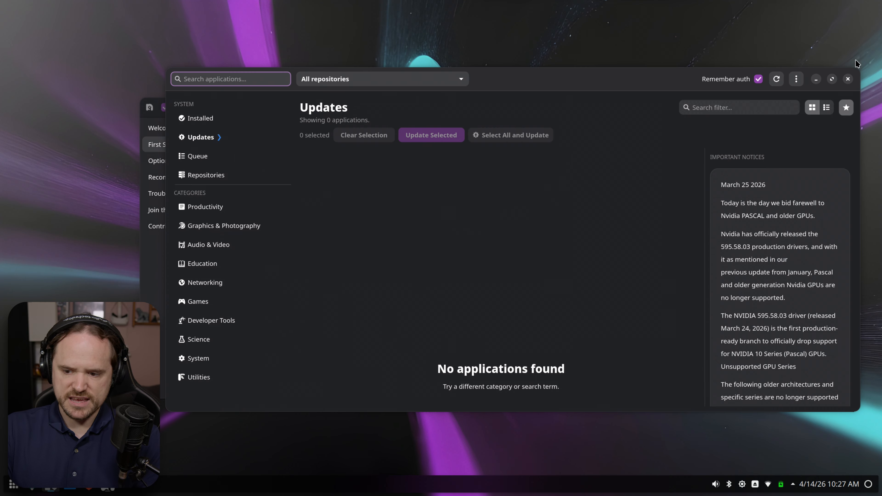
click(848, 79)
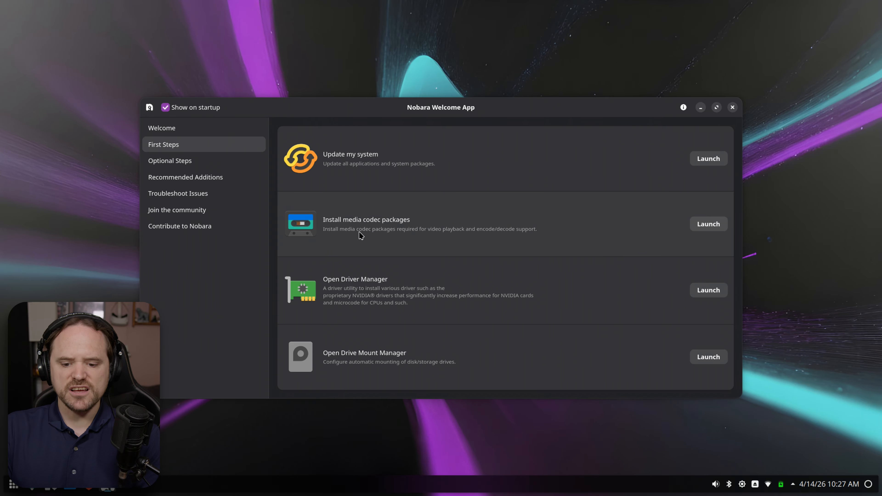
- Install the media codec packages via the Video Playback and Encoding wizard, accepting and confirming completion
click(709, 225)
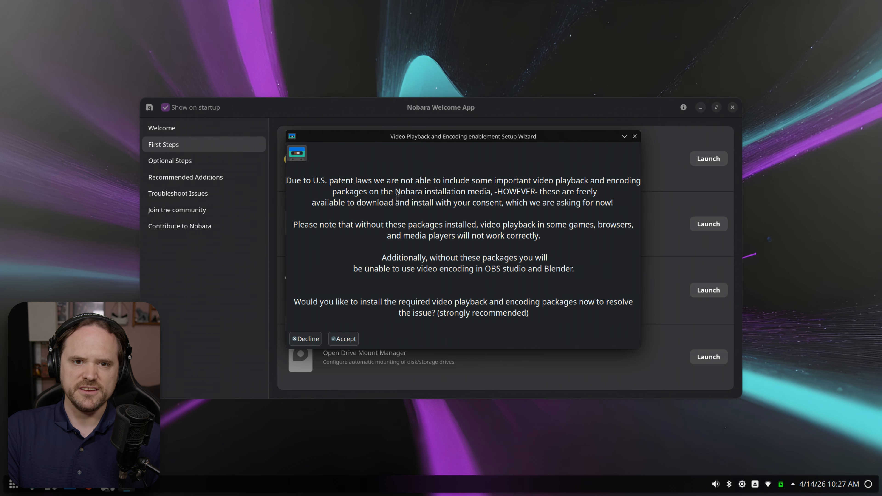
click(346, 340)
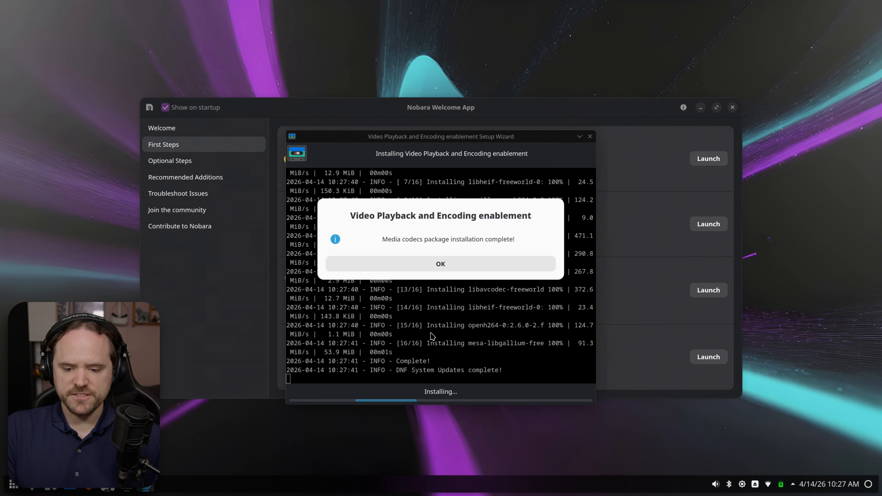
click(449, 264)
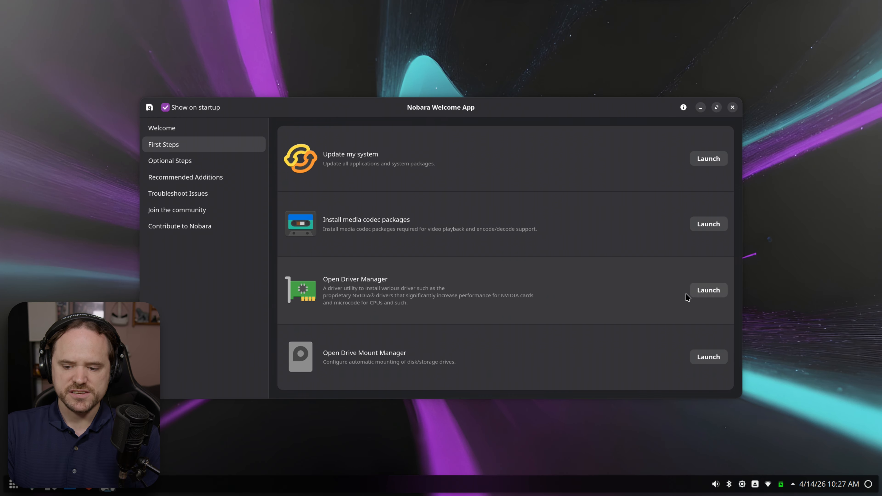
- Launch Driver Manager, authenticate, and list VGA-compatible controllers: AMD Radeon 680M and NVIDIA RTX 3060 Mobile
click(707, 291)
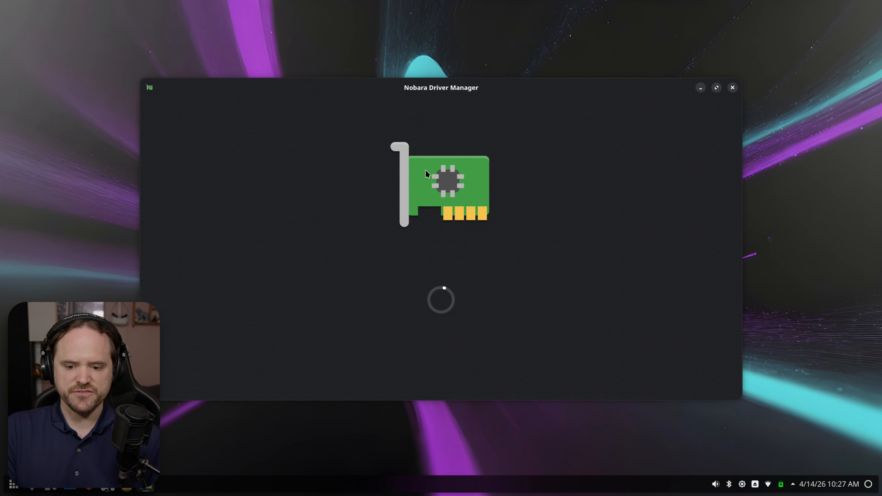
drag(464, 97, 460, 289)
click(454, 222)
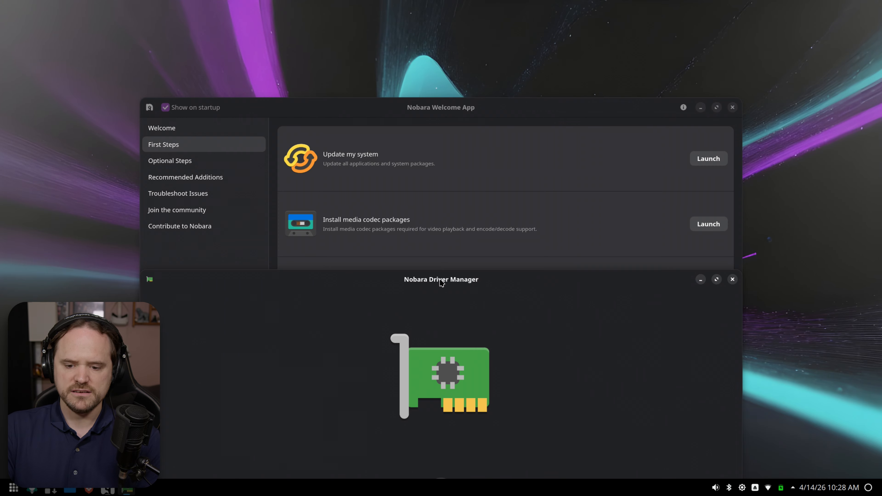
drag(440, 280, 443, 53)
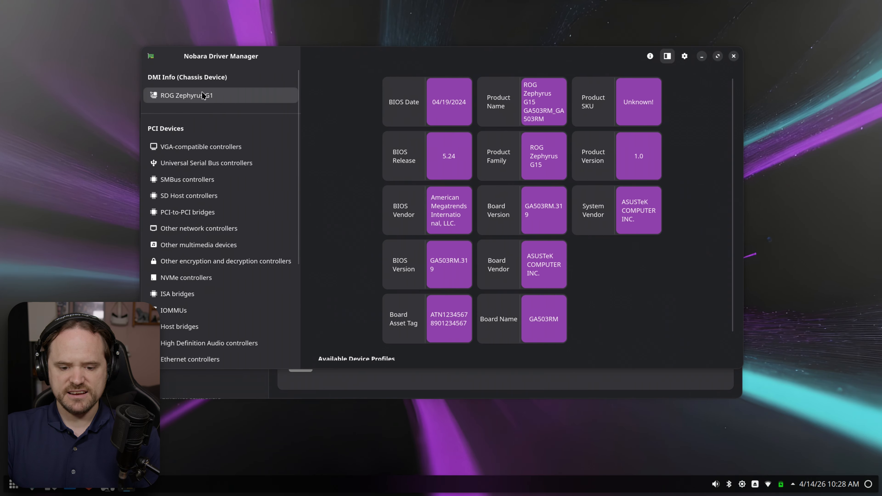
scroll(193, 208, down, 5)
scroll(212, 146, up, 5)
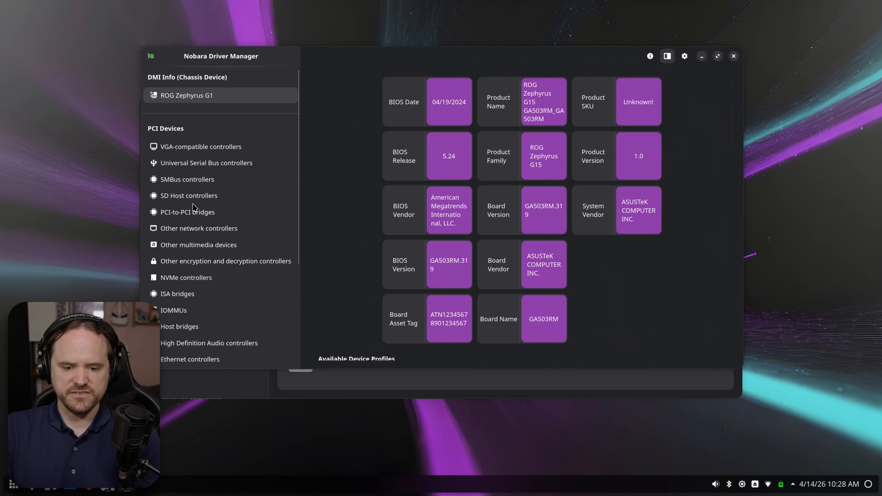
click(214, 143)
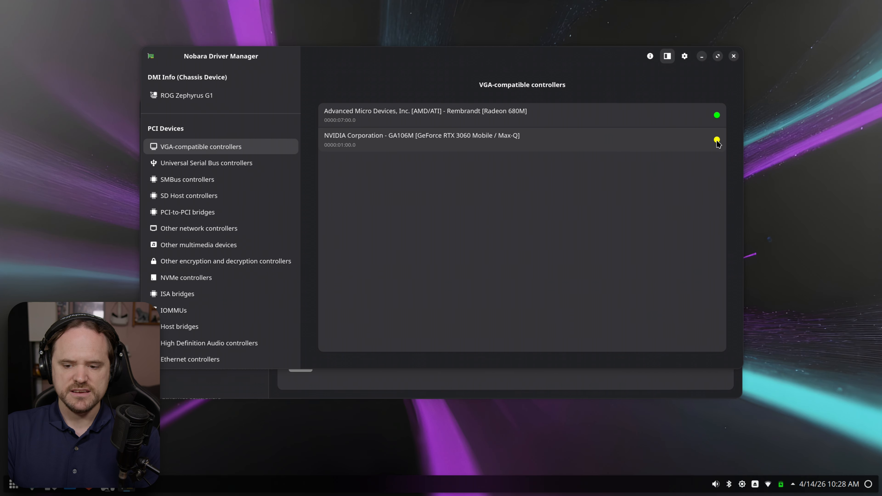
- Show the RTX 3060 Mobile's details, enlarge the window, and expand the NVIDIA 595.45.04 production profile
click(646, 148)
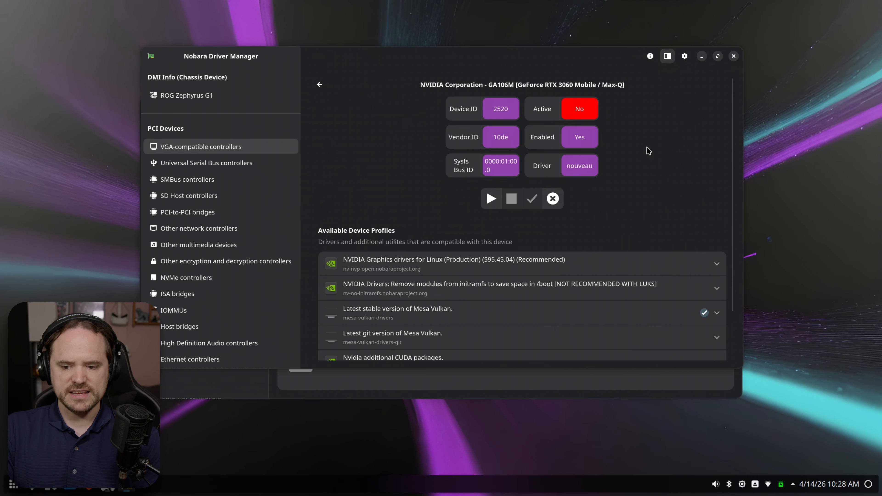
drag(366, 371, 368, 452)
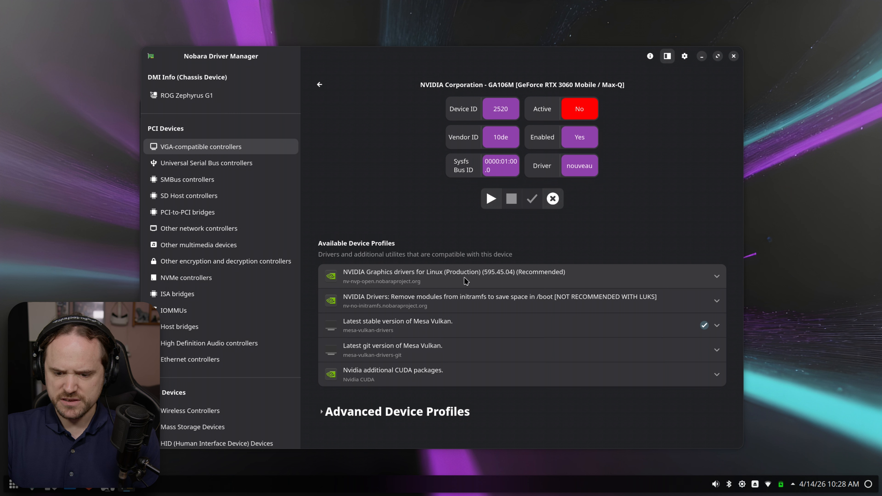
click(494, 282)
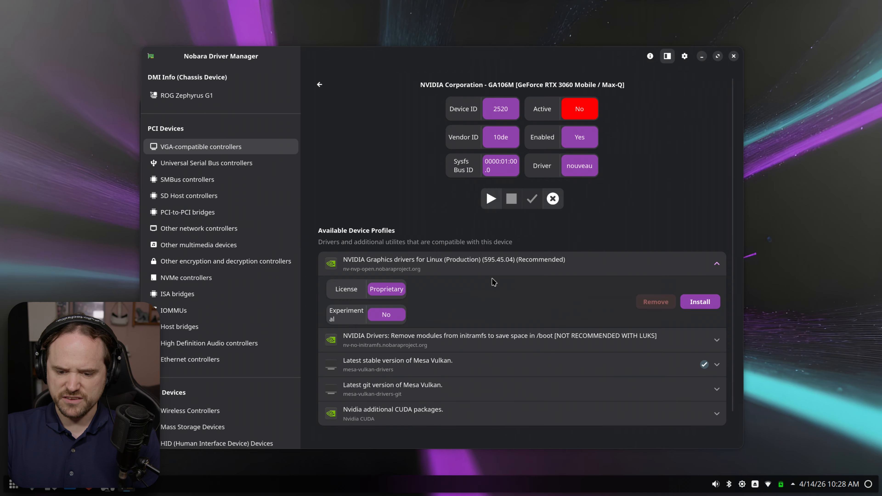
- Install the recommended NVIDIA 595.45.04 driver profile with authentication, then dismiss the successful installation log
click(699, 301)
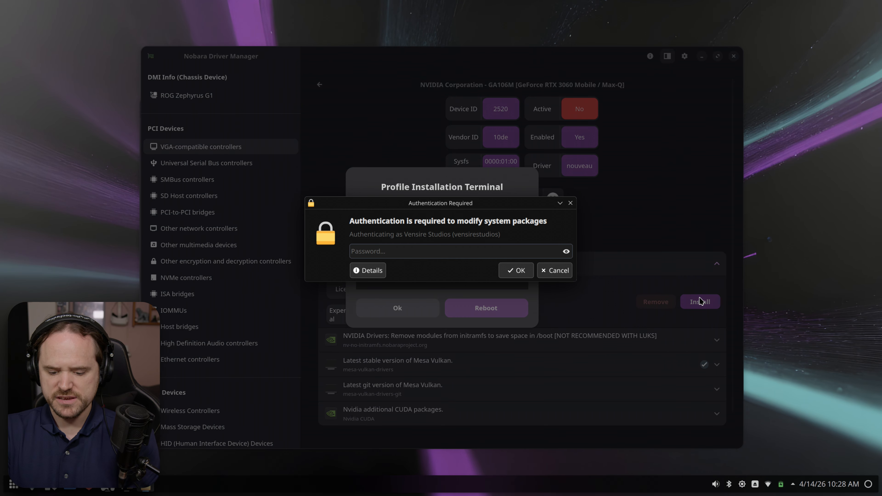
key(Return)
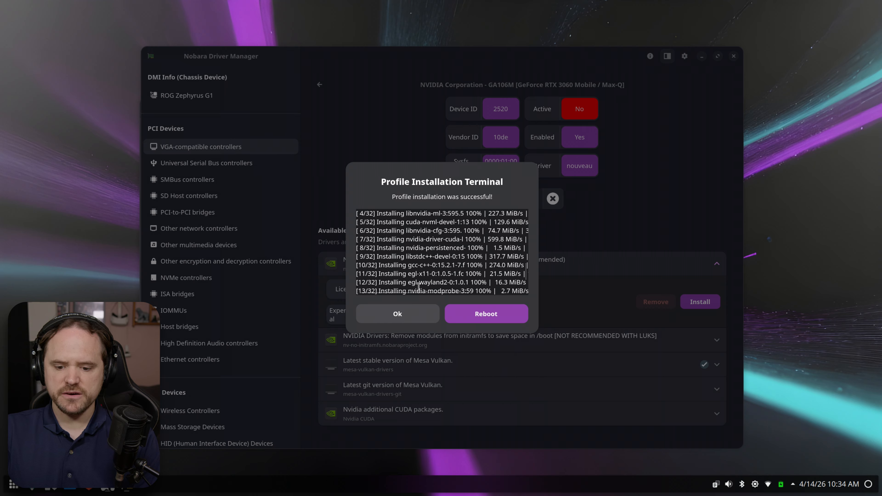
scroll(418, 260, down, 7)
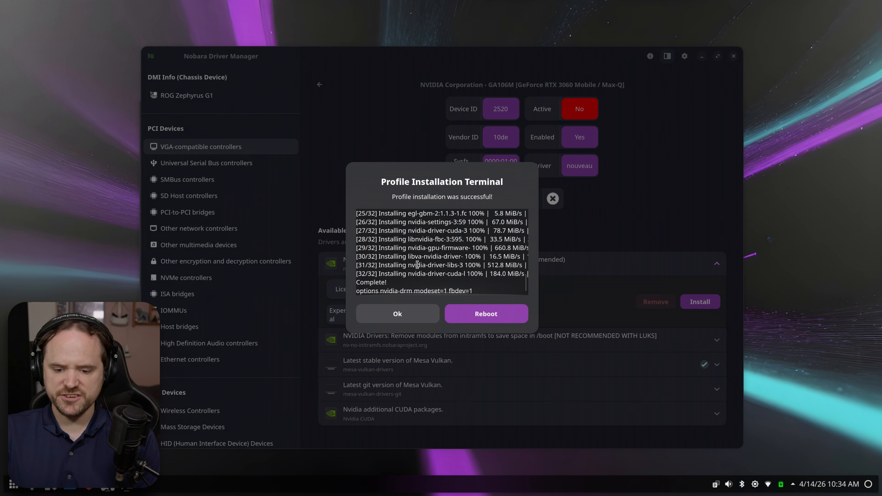
click(404, 315)
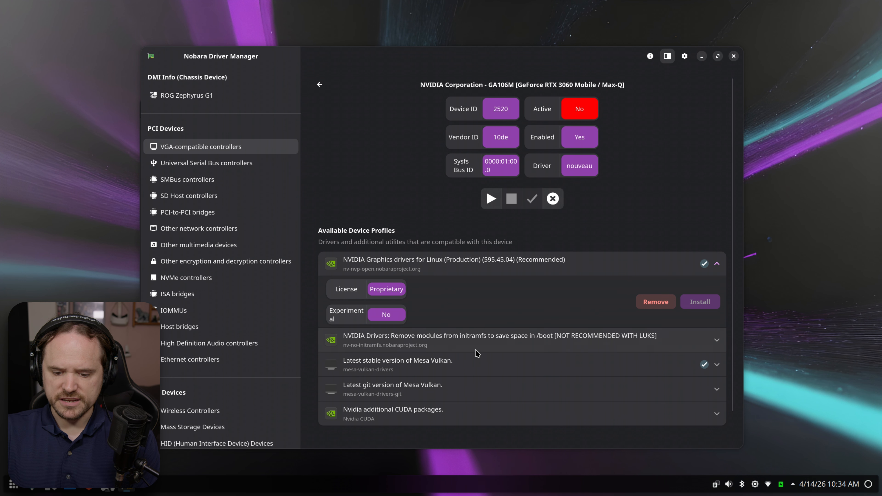
click(467, 414)
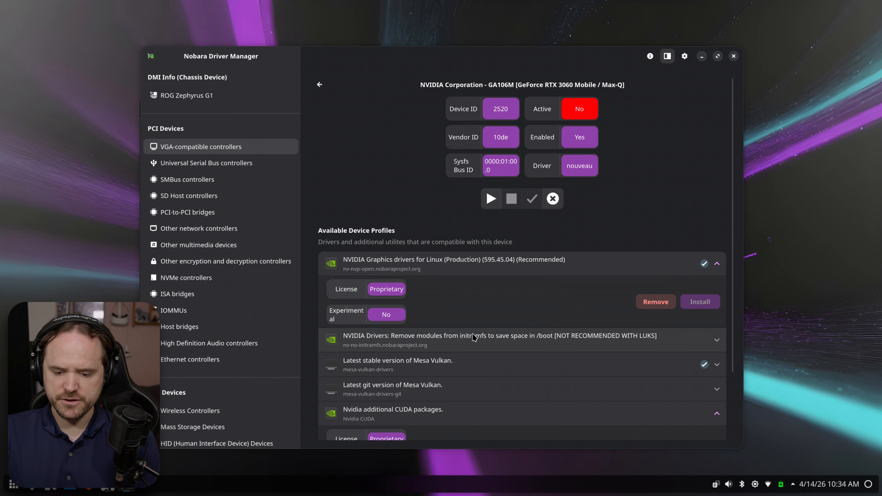
scroll(475, 337, down, 3)
click(686, 373)
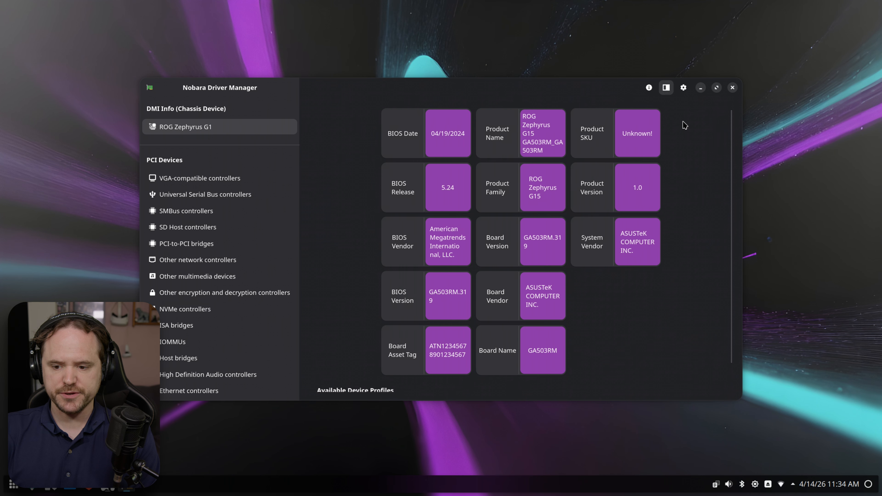
- From Show All Device Profiles, start installing the Xbox One/Series X|S accessories driver profile
click(683, 88)
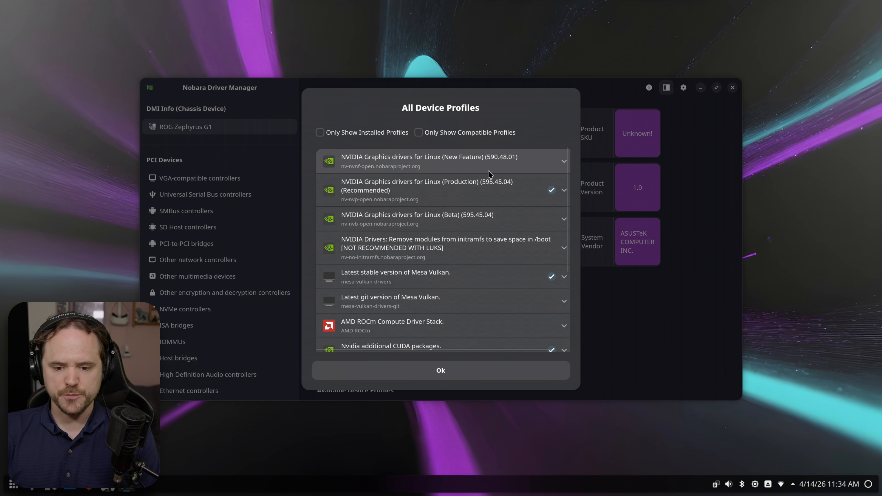
scroll(489, 174, down, 5)
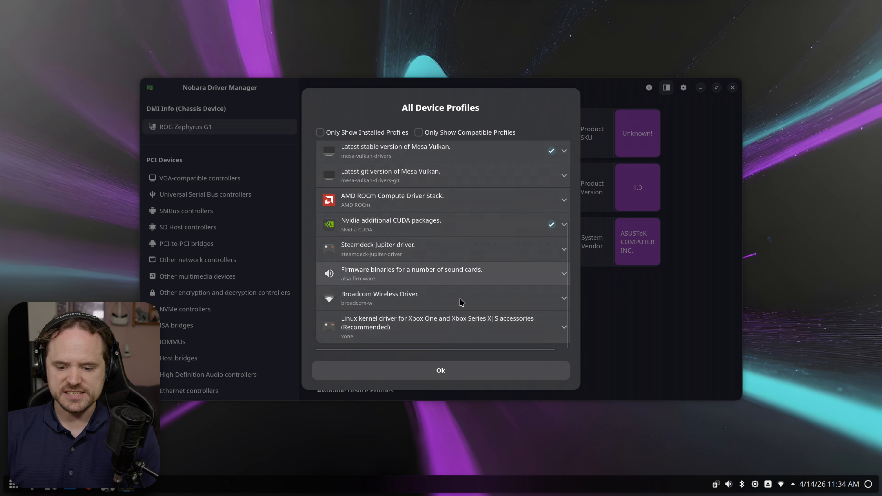
click(448, 371)
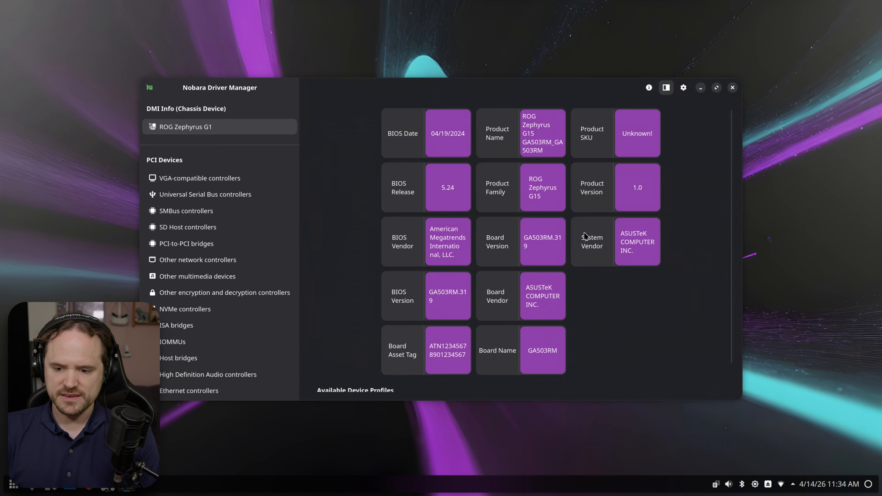
click(682, 87)
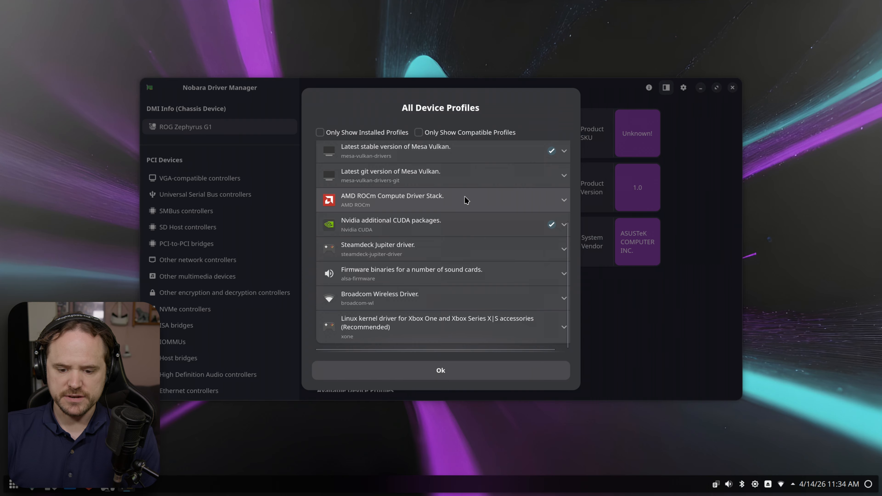
click(421, 327)
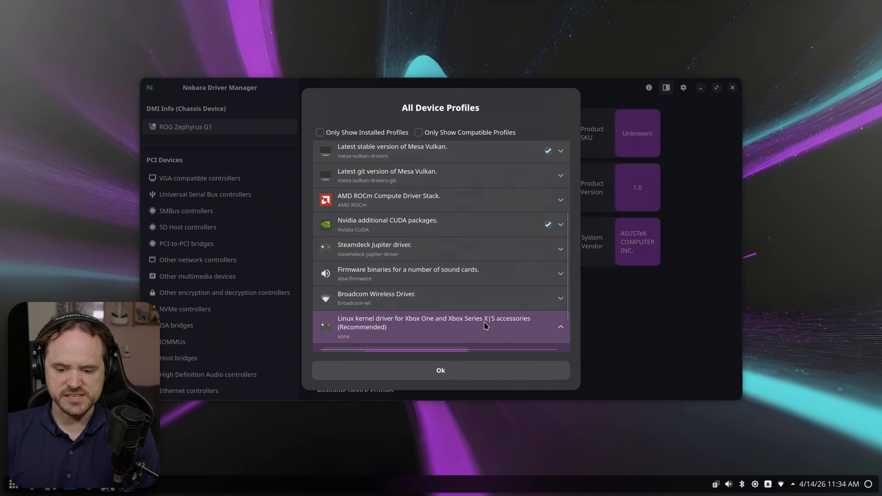
scroll(485, 325, down, 2)
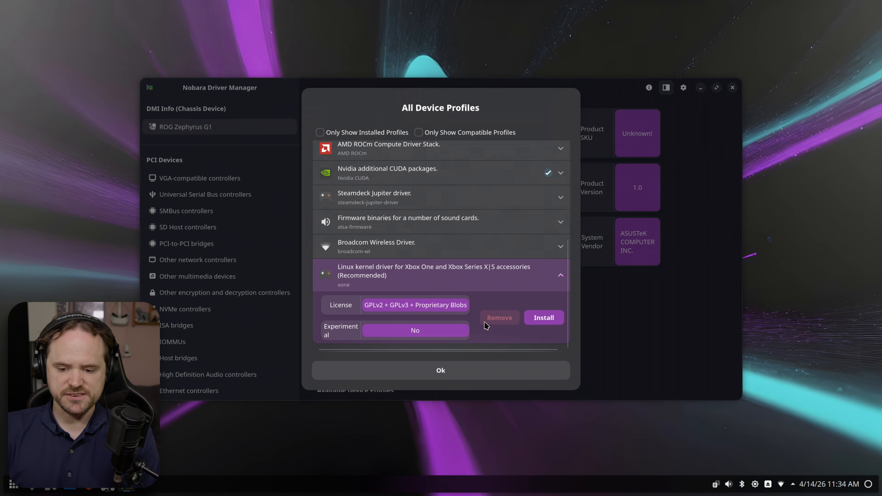
click(543, 317)
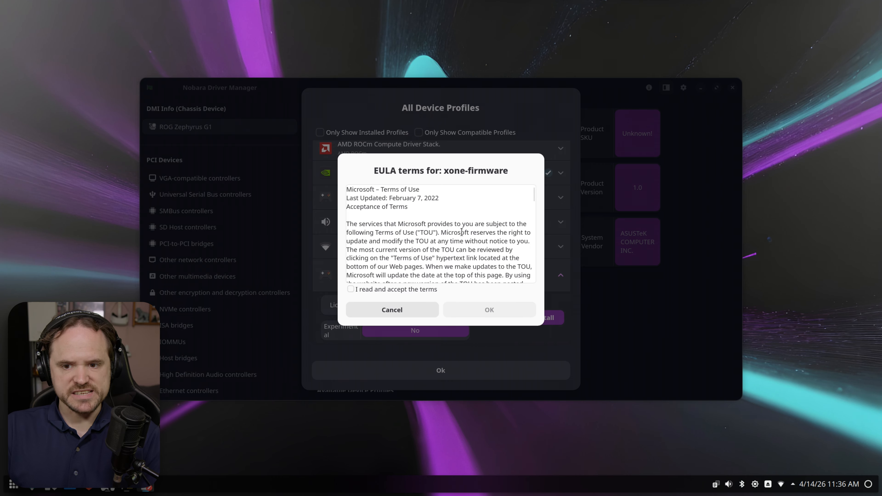
- Accept the xone-firmware EULA, confirm the build and RPM prompts, and reboot the computer
scroll(462, 232, down, 15)
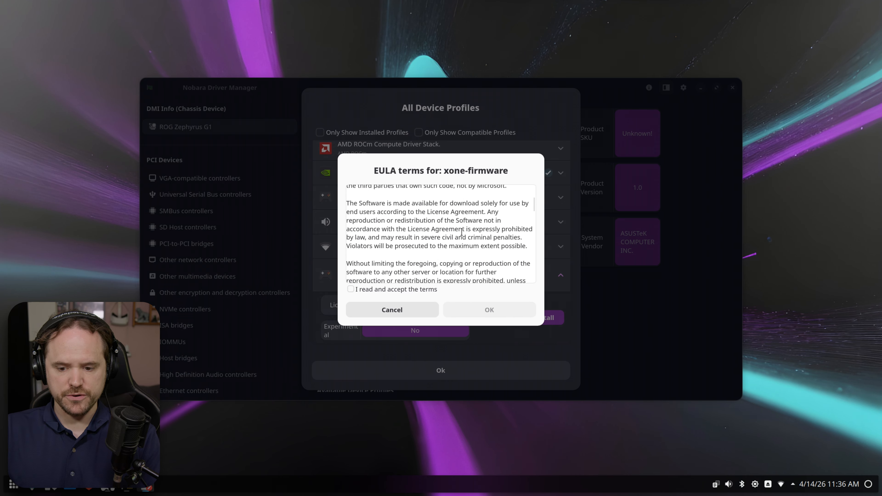
drag(532, 212, 544, 288)
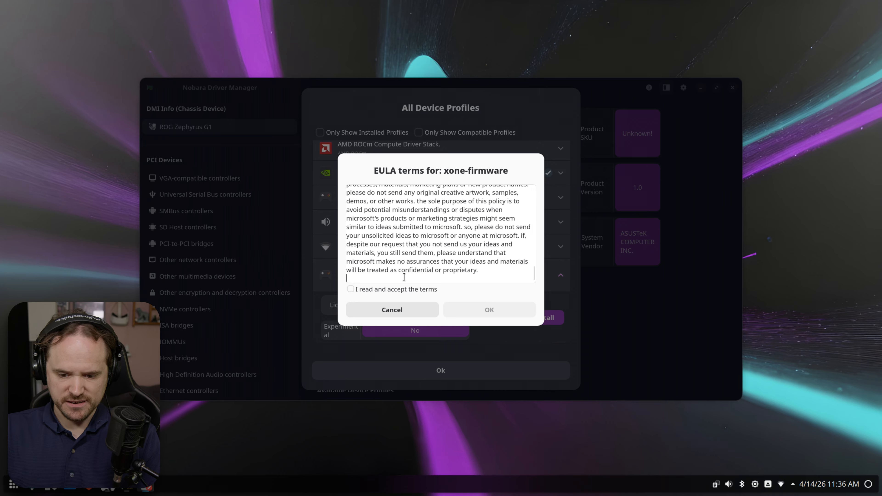
click(399, 290)
click(506, 310)
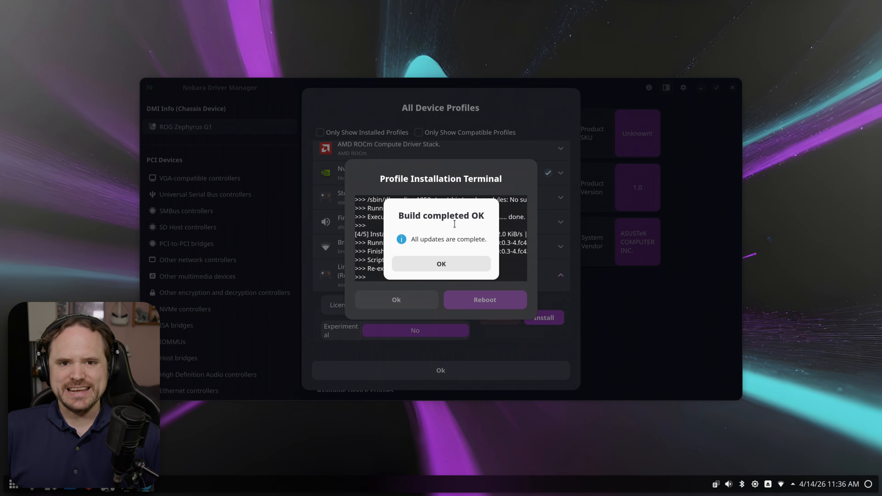
click(450, 263)
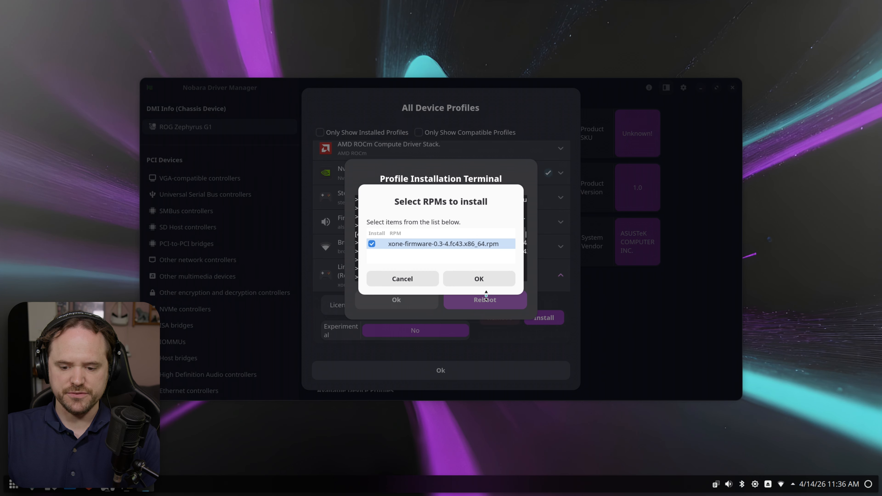
click(483, 278)
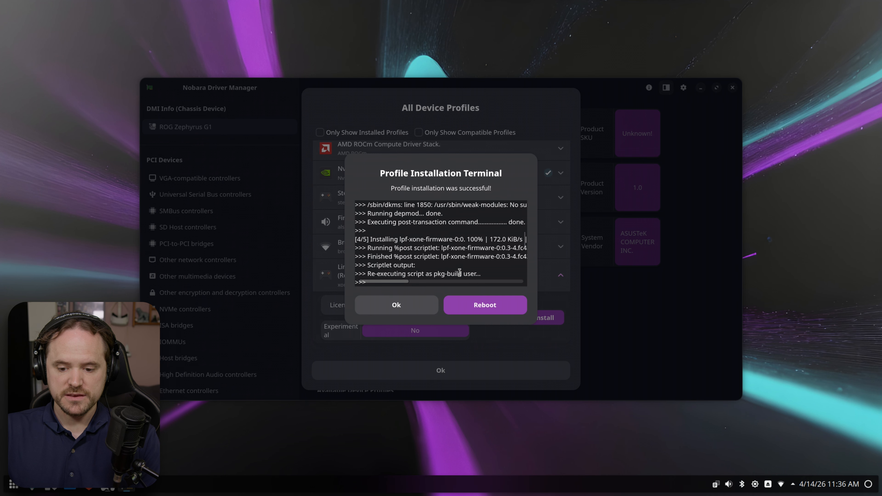
click(485, 306)
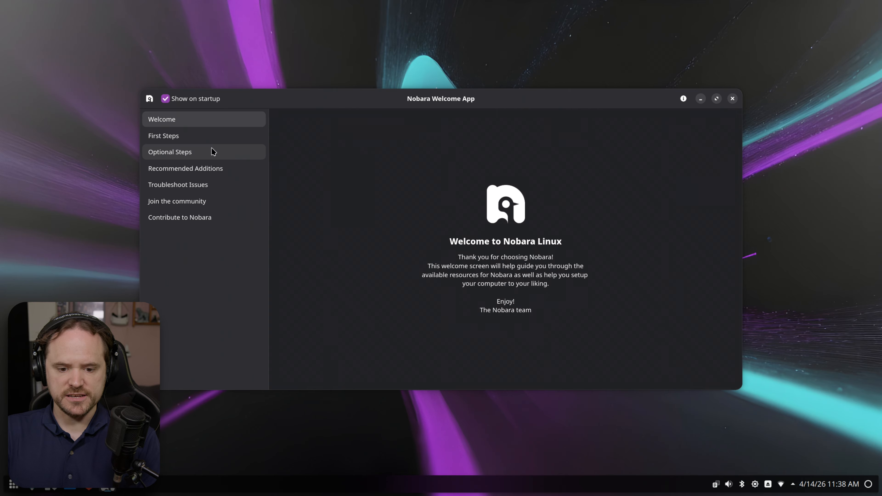
- Set drive F4C82395C82354E0 (784.8 GiB) to auto-mount with no desktop shortcut in Drive Mount Manager
click(194, 141)
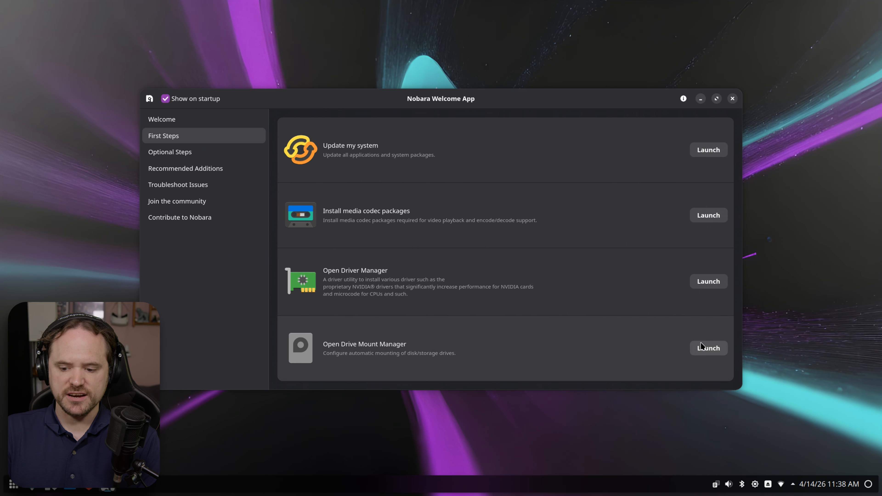
click(705, 349)
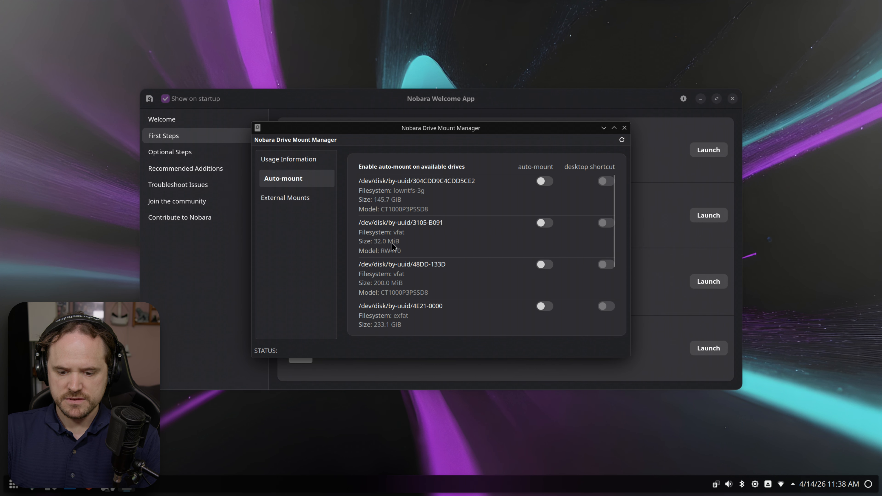
scroll(393, 244, down, 5)
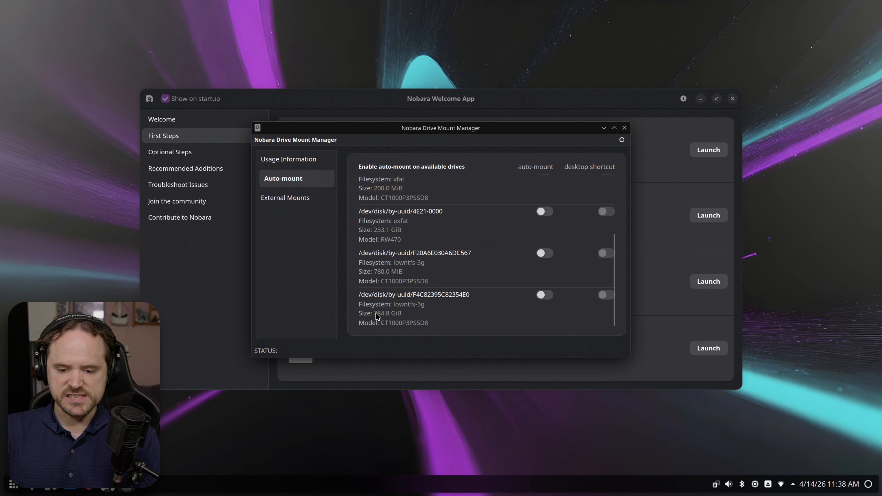
click(544, 295)
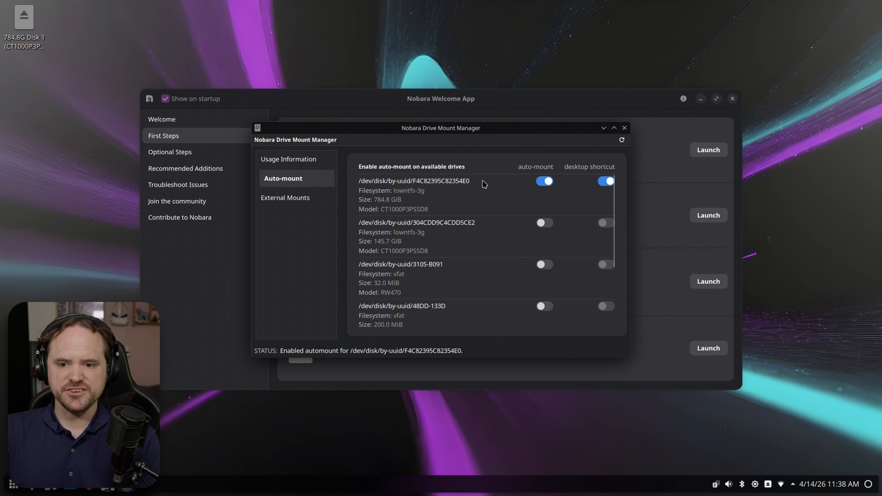
click(605, 182)
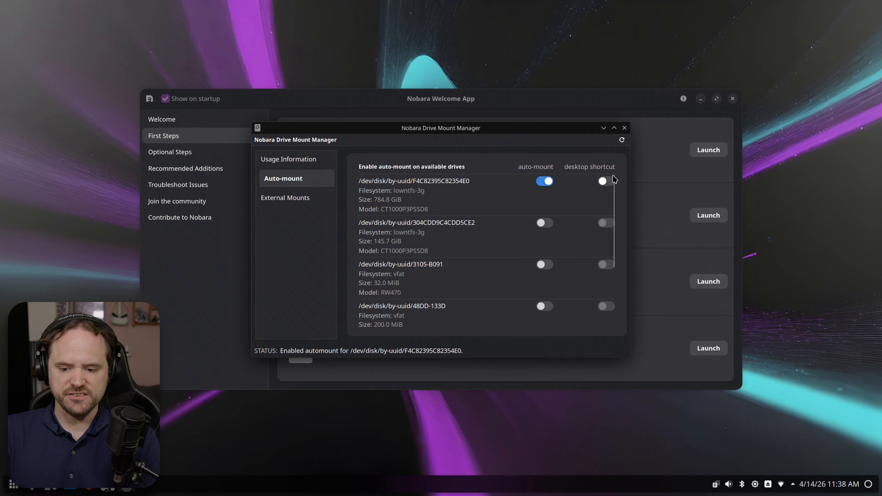
click(625, 128)
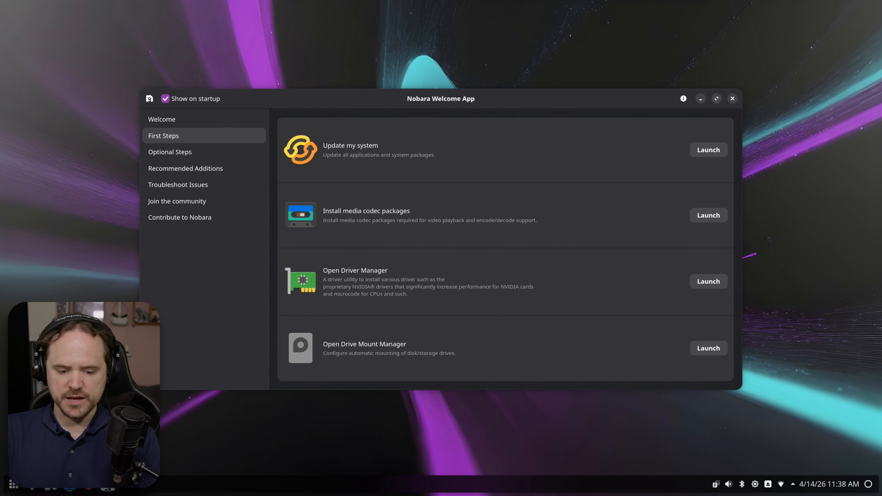
- Bring the Dolphin Downloads window forward, then return to the Welcome App
click(70, 485)
scroll(308, 217, down, 2)
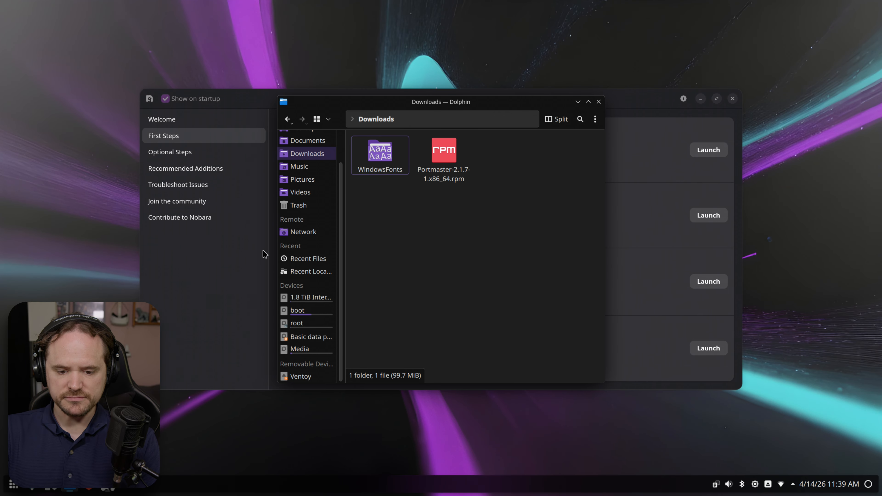
click(212, 265)
- Show Optional Steps, then launch and close the DaVinci Resolve Installer & Updater
click(180, 155)
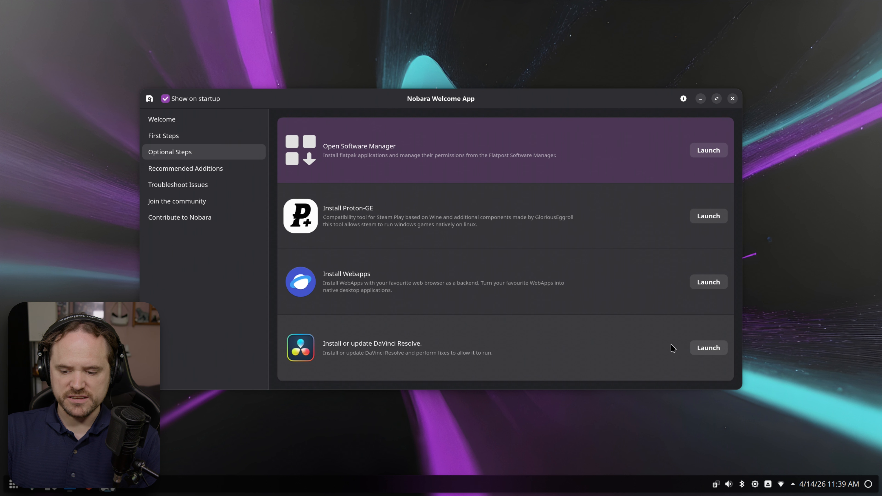
click(708, 347)
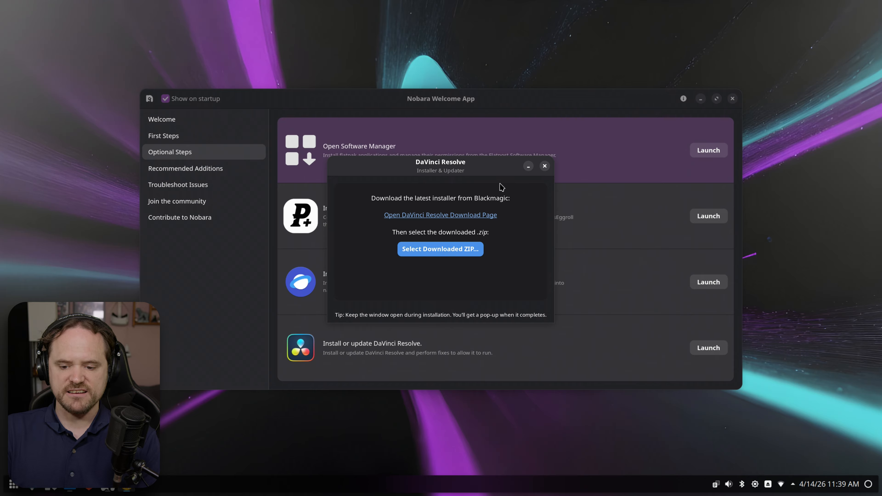
click(544, 165)
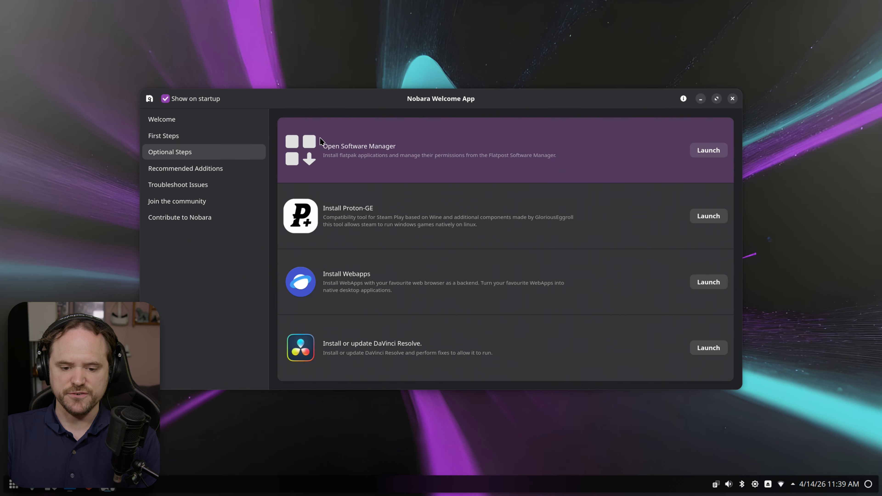
- Review Recommended Additions, then close the Welcome App to reveal Dolphin's Downloads folder
click(237, 169)
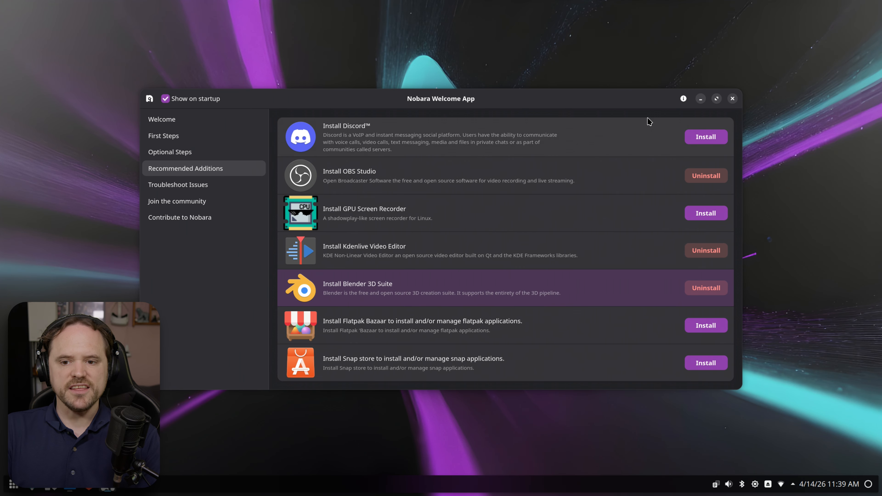
click(732, 100)
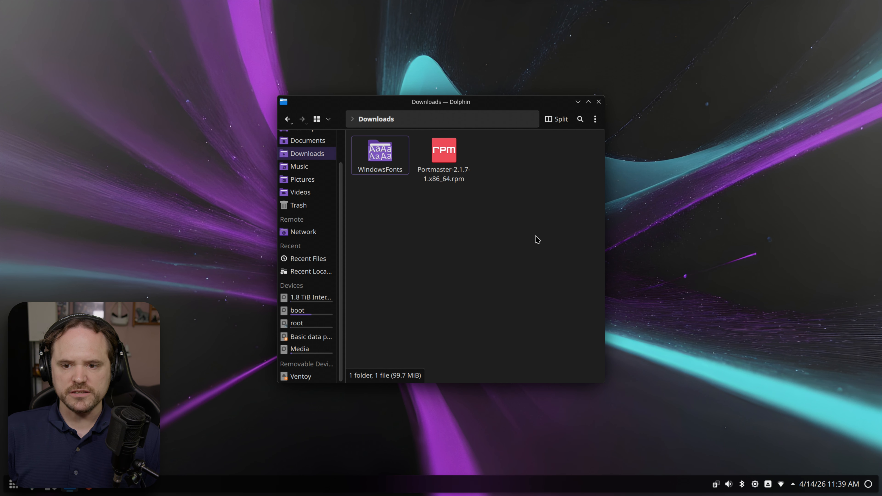
- Launch the DNF App Center via 'dnf' from the launcher, see no pending updates, and close it
key(super)
text(dnf)
key(Return)
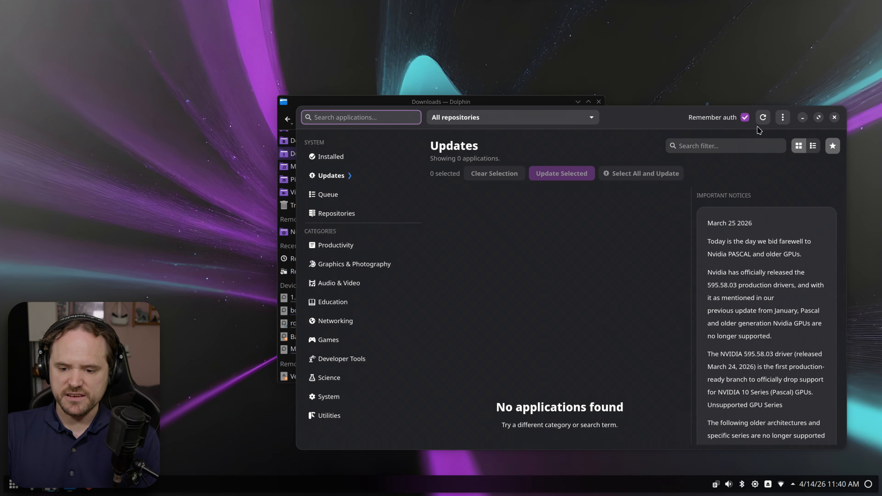
click(835, 117)
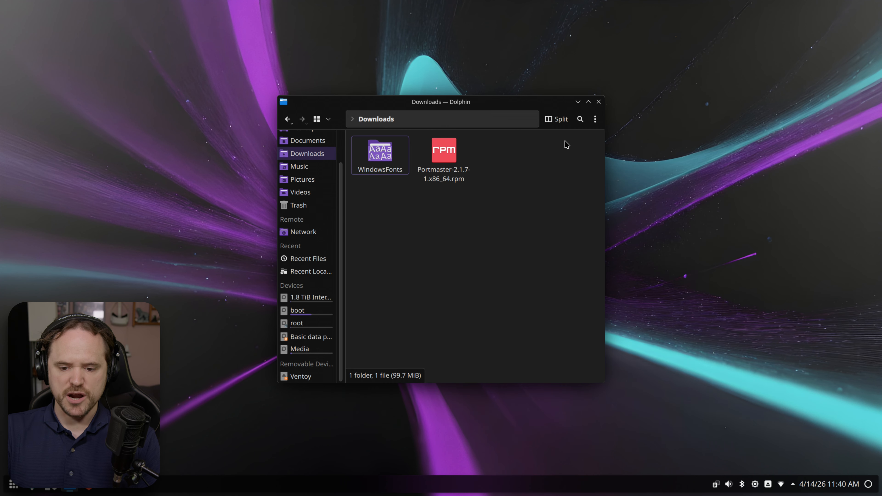
- Try opening the Portmaster RPM with the Nobara Codec Wizard, then close the wizard
right_click(445, 152)
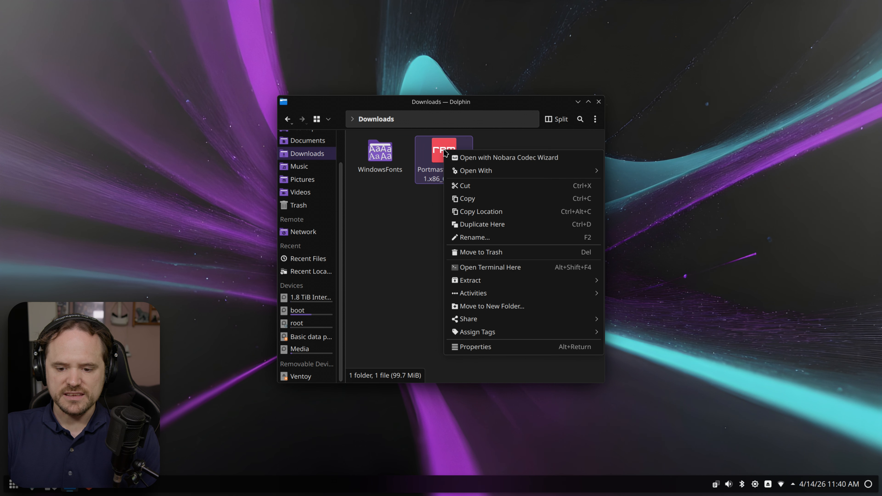
click(418, 195)
right_click(445, 146)
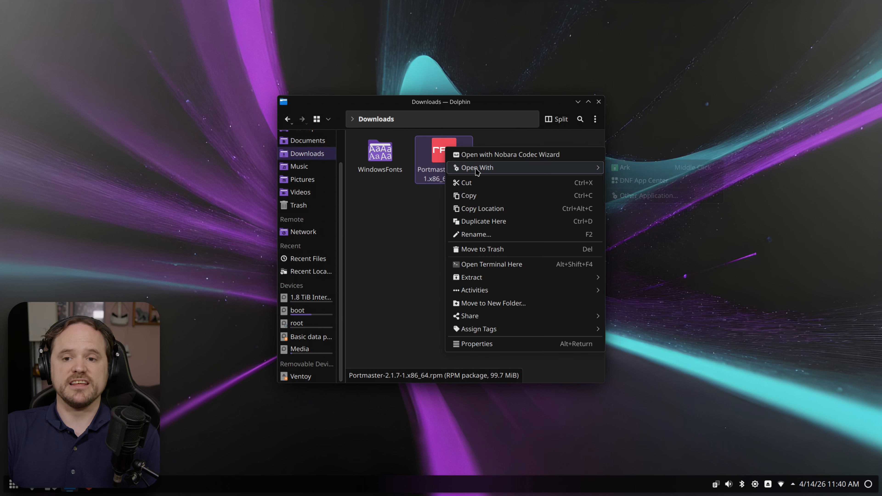
mouse_move(493, 168)
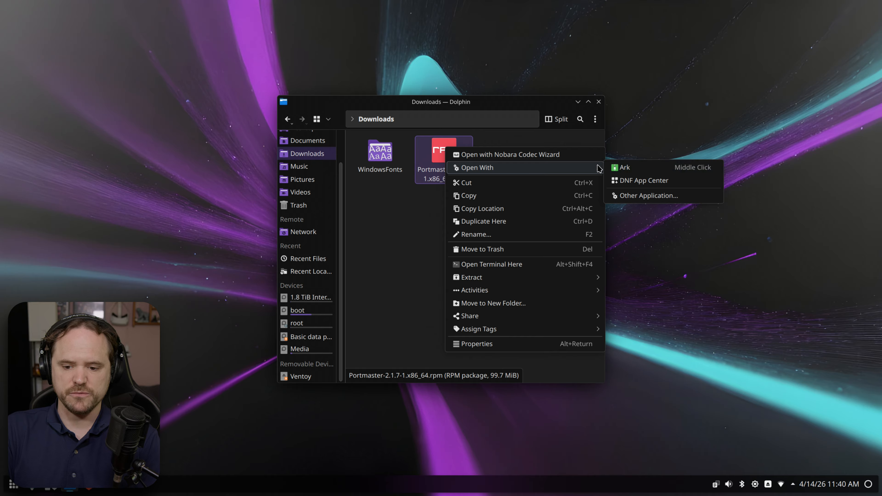
click(509, 156)
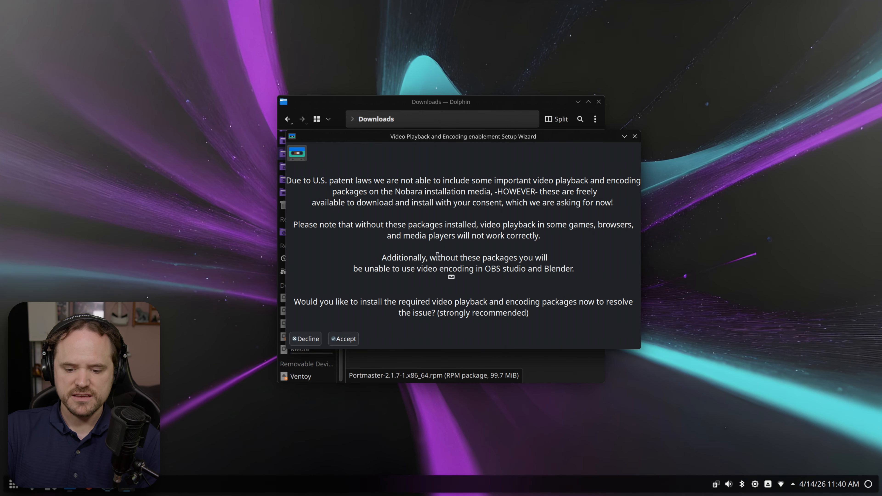
click(635, 136)
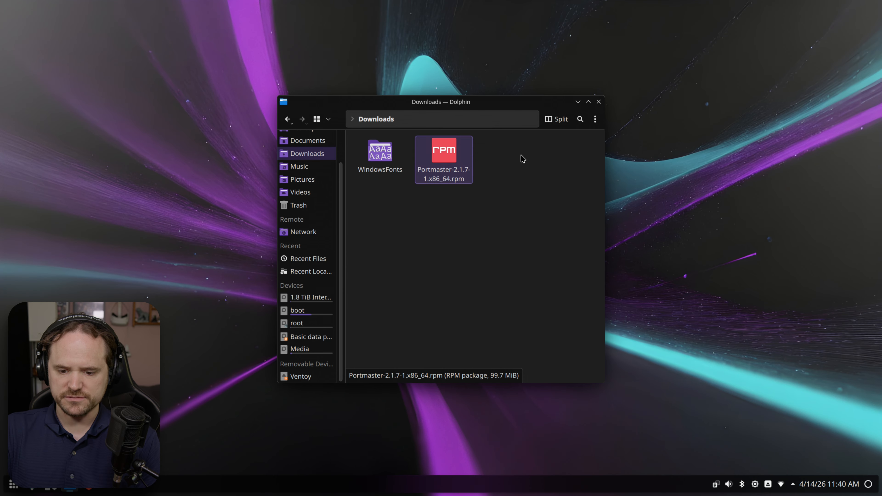
- In the RPM's properties, move DNF App Center to the top of the application order
right_click(451, 149)
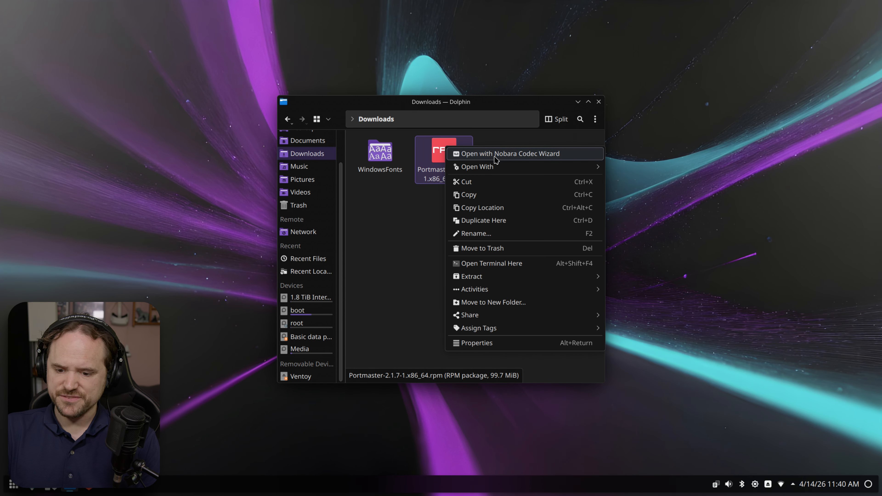
click(478, 343)
click(514, 236)
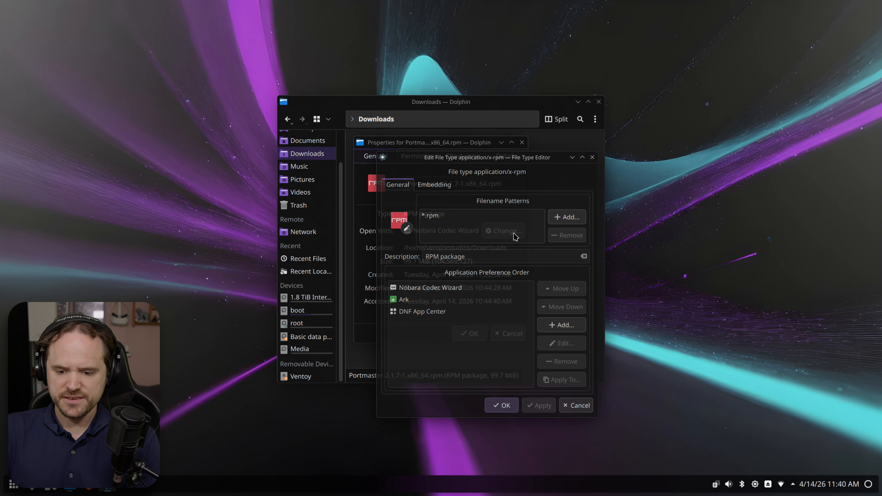
click(434, 312)
click(561, 291)
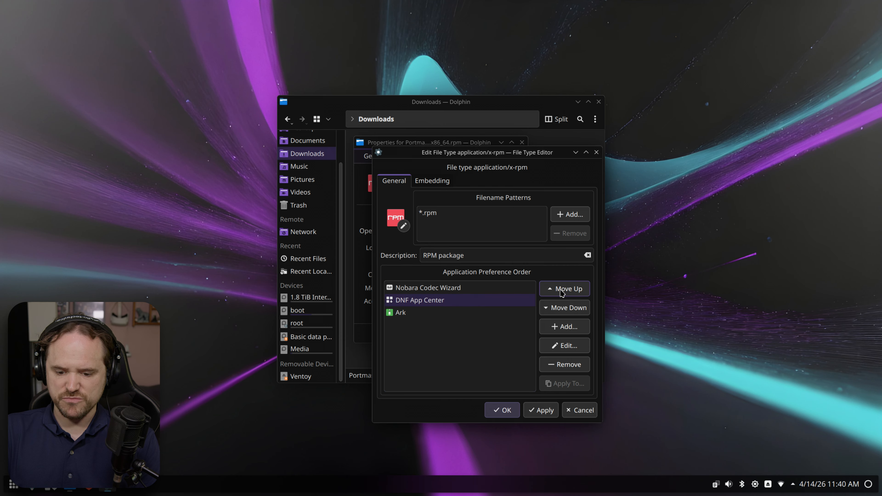
click(561, 290)
click(506, 410)
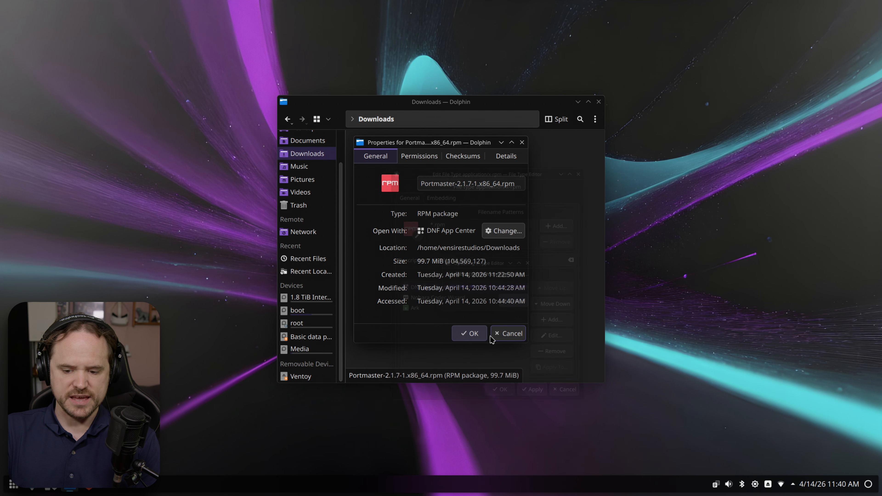
click(469, 333)
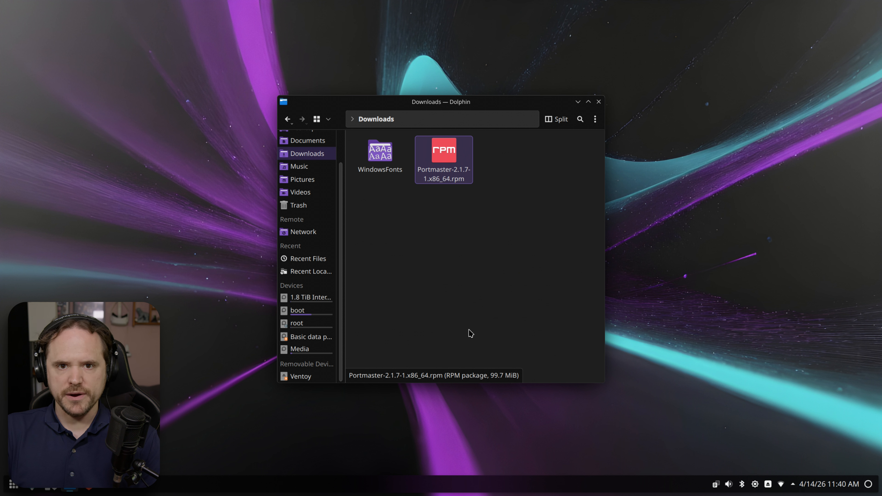
- Install the Portmaster RPM with DNF App Center and confirm 'port' appears under Installed
right_click(446, 162)
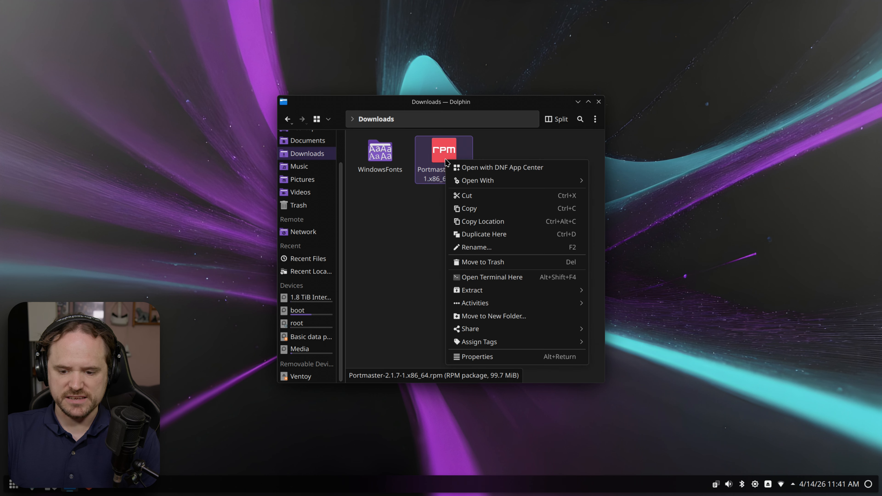
click(481, 168)
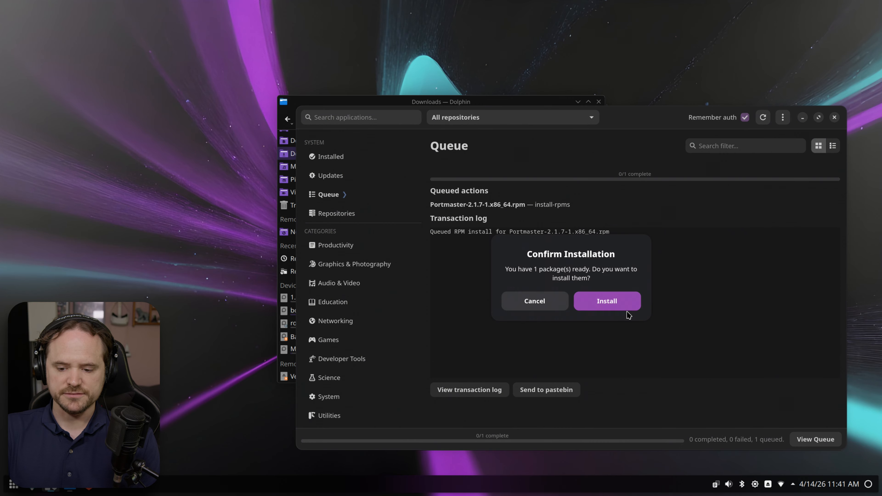
click(620, 305)
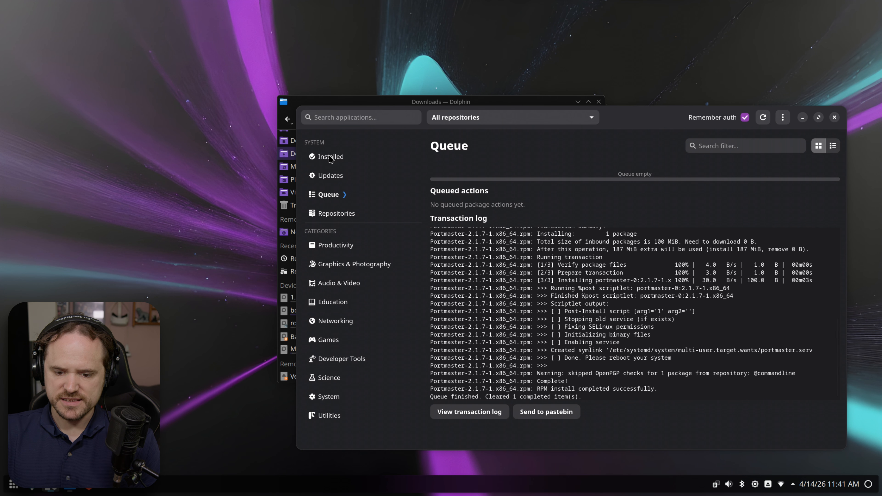
click(321, 156)
text(portmaster)
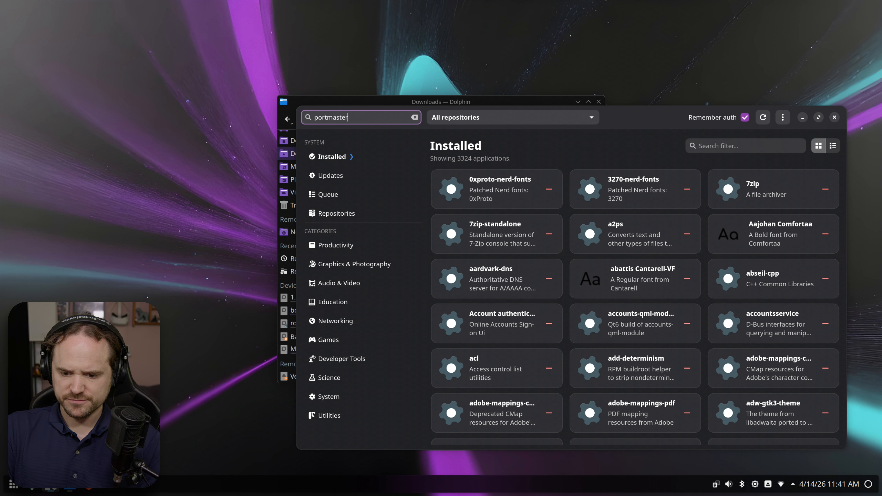
key(Return)
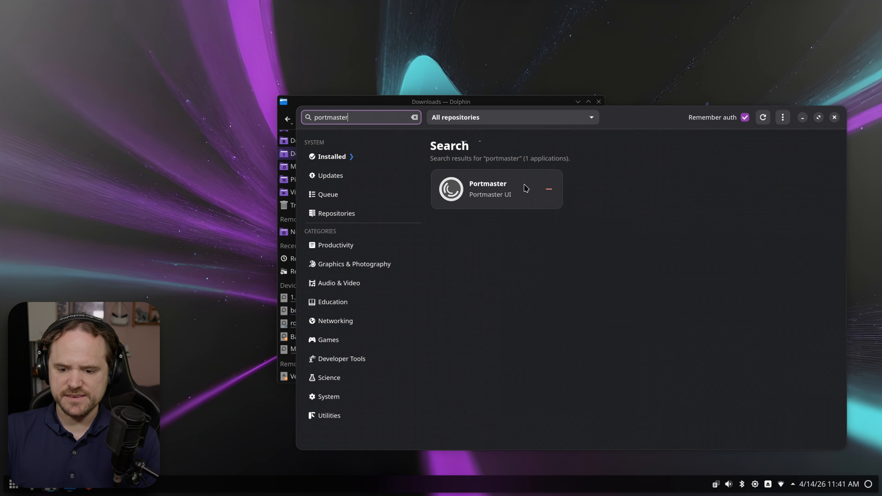
- Close DNF App Center and launch Portmaster from the application launcher
click(835, 118)
key(super)
text(port)
key(Return)
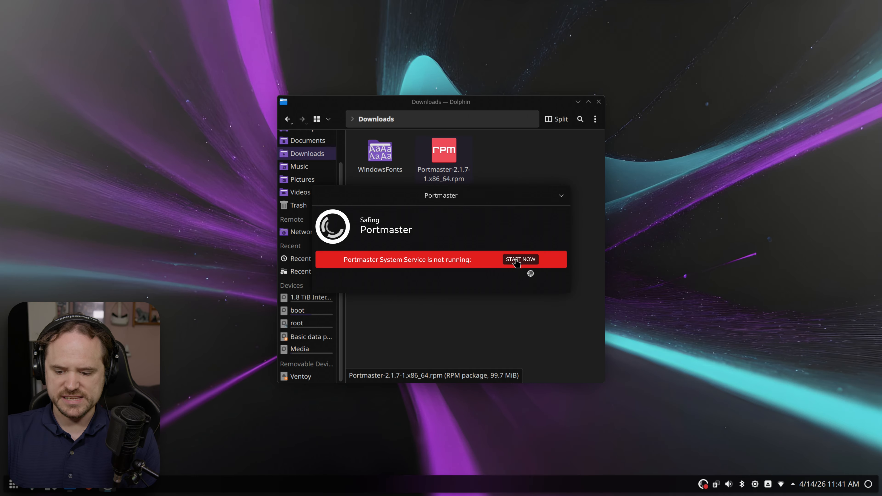
- Start Portmaster's system service, dismiss the privacy prompt, and exit both the window and tray app
click(519, 261)
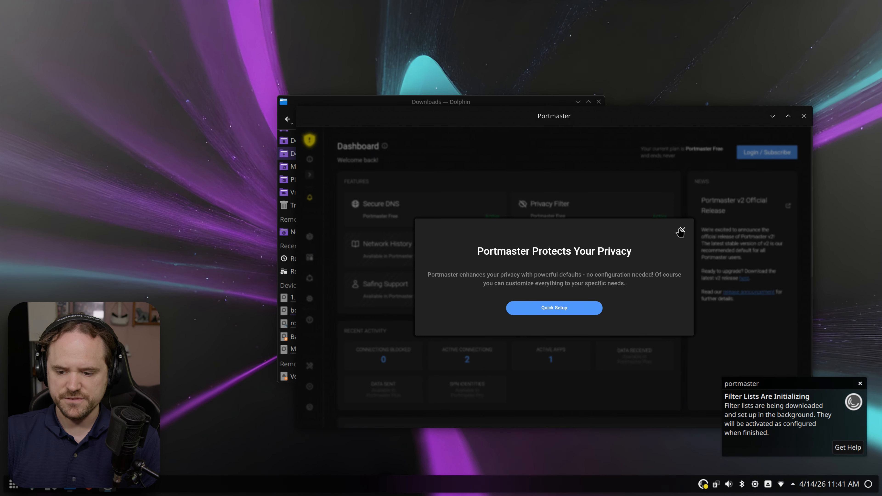
click(682, 230)
click(803, 116)
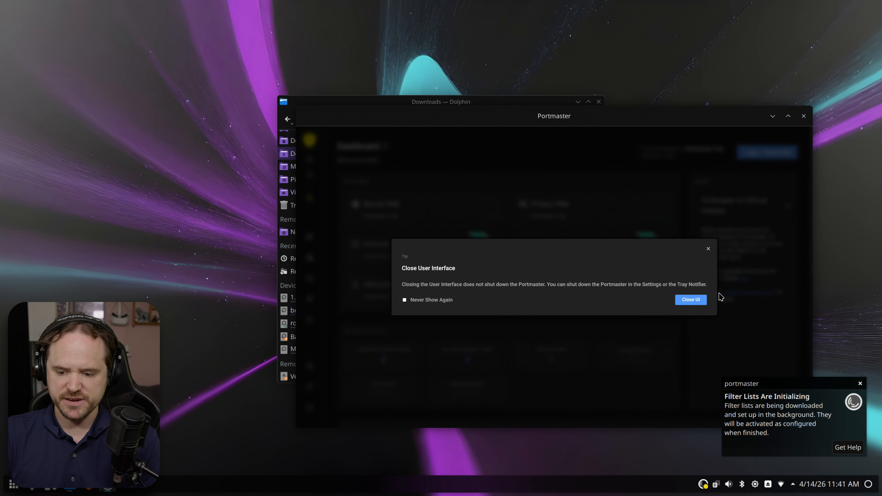
click(691, 300)
right_click(703, 484)
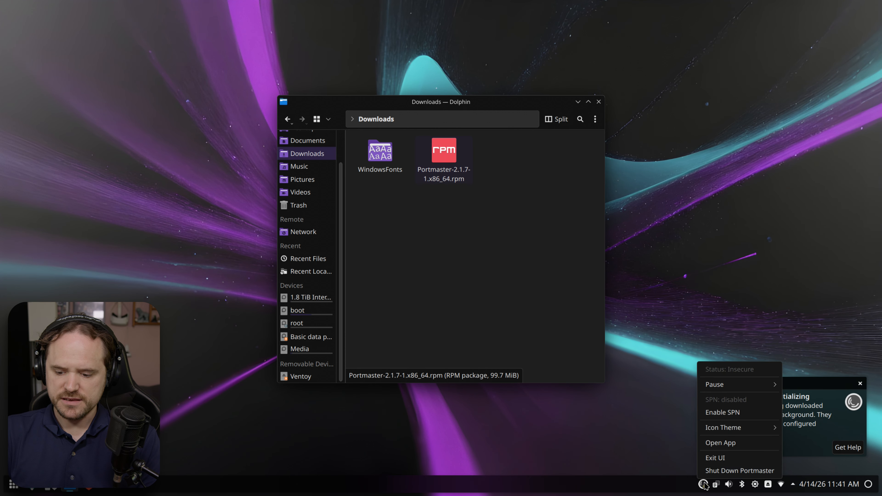
click(726, 471)
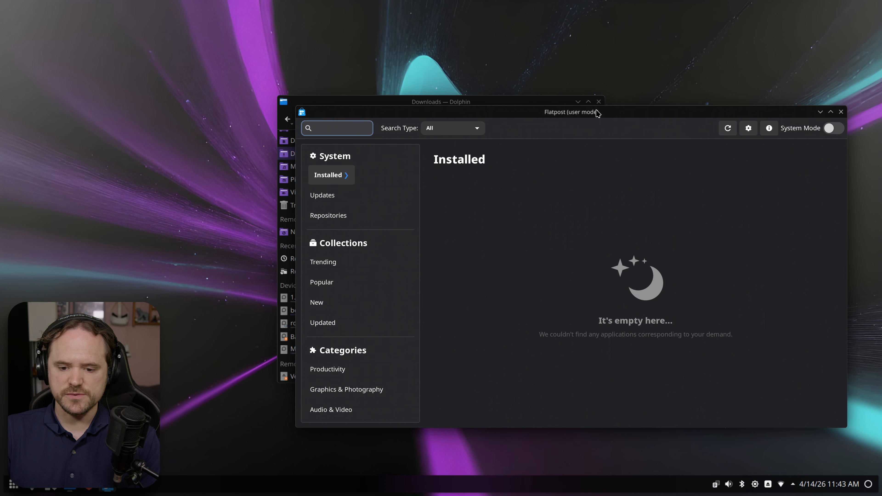
- Search Flatpost for 'onlyoffice' and install ONLYOFFICE Desktop Editors
click(350, 123)
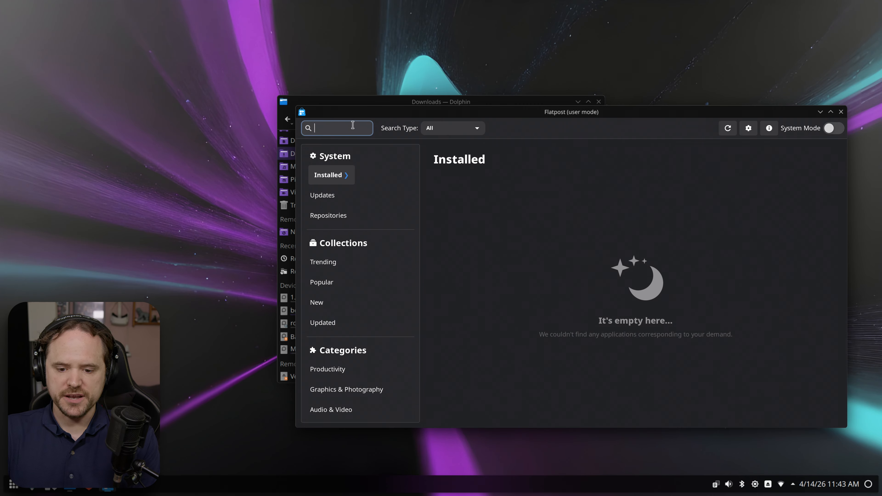
text(only)
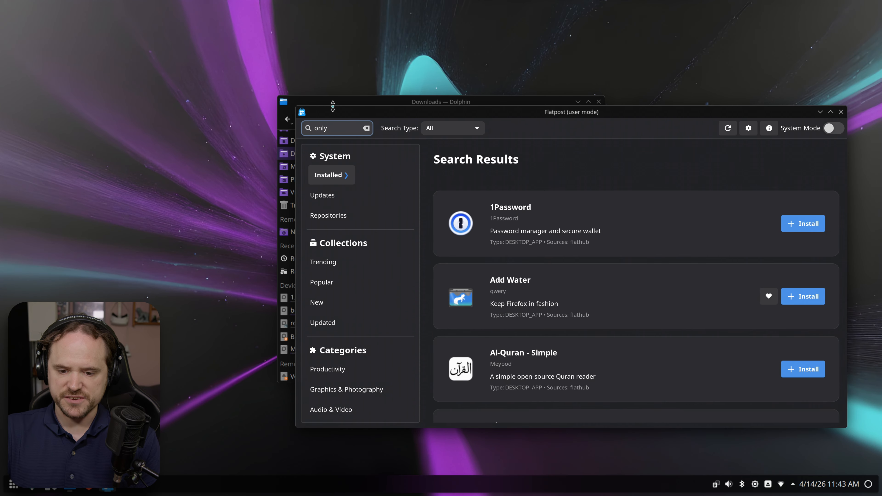
text(office)
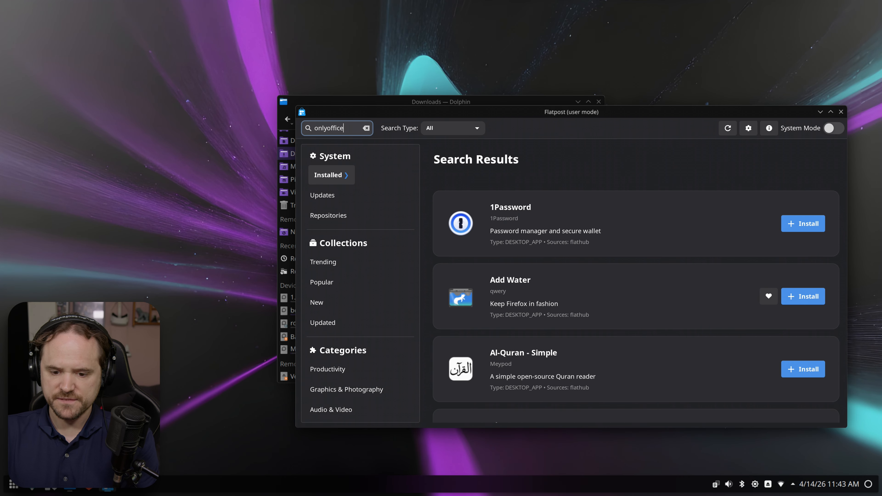
click(797, 228)
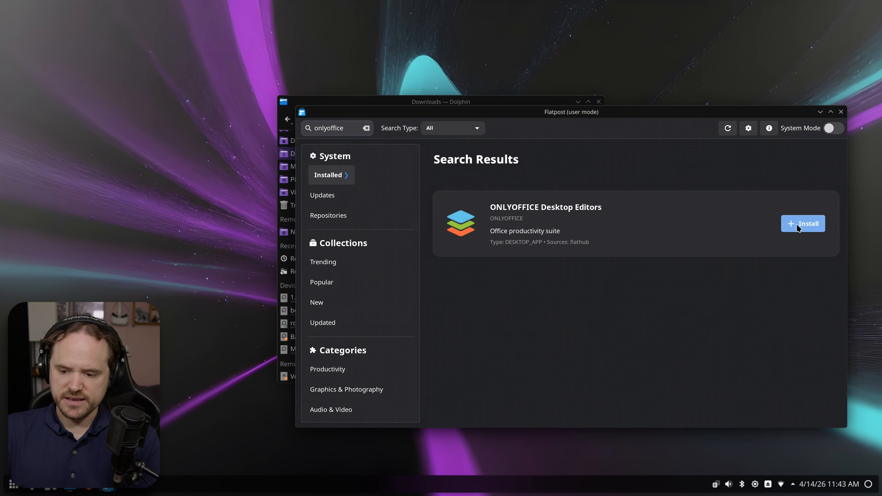
click(610, 263)
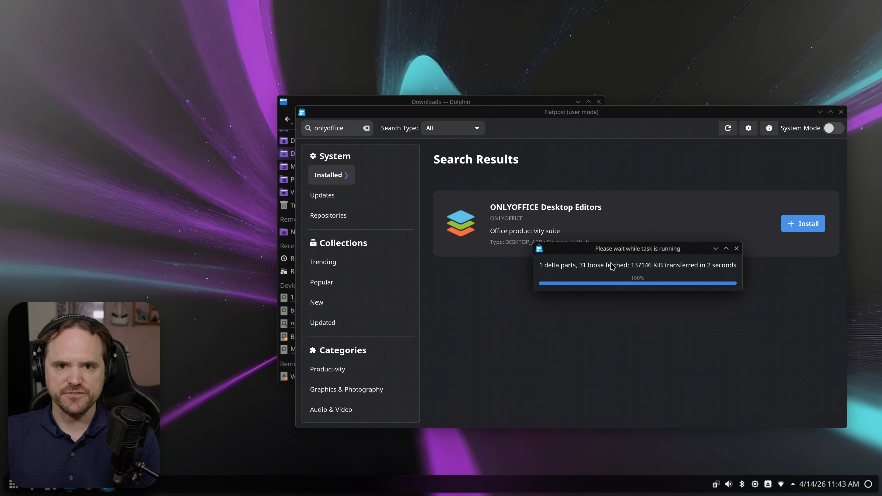
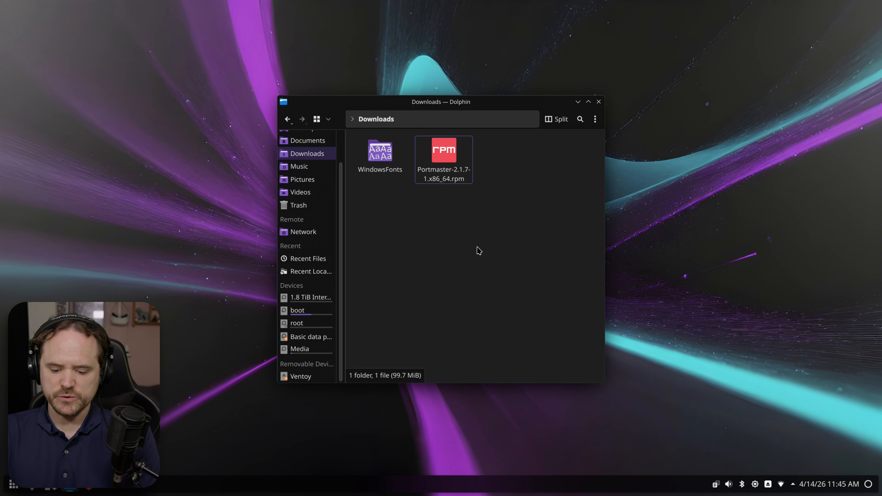
- Launch ONLYOFFICE Desktop Editors by searching 'only' in the application launcher
key(super)
text(only)
key(Return)
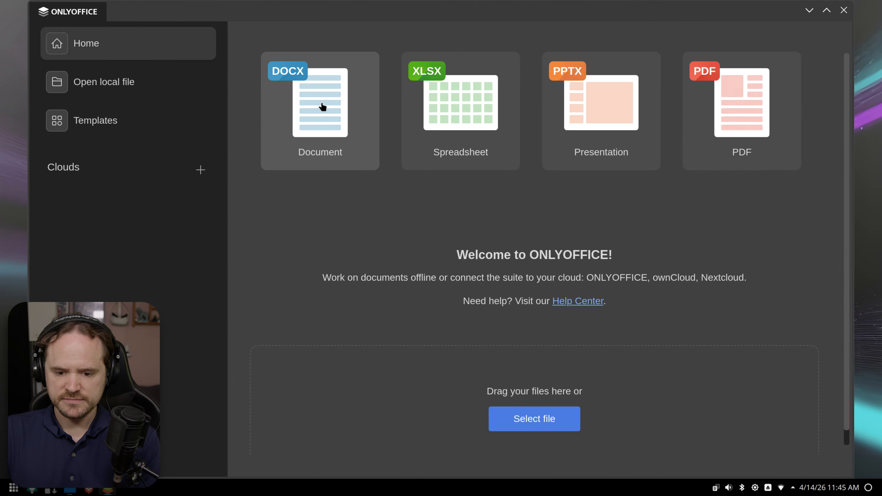
- Create a new blank text document and dismiss the Multipage view tip
click(323, 105)
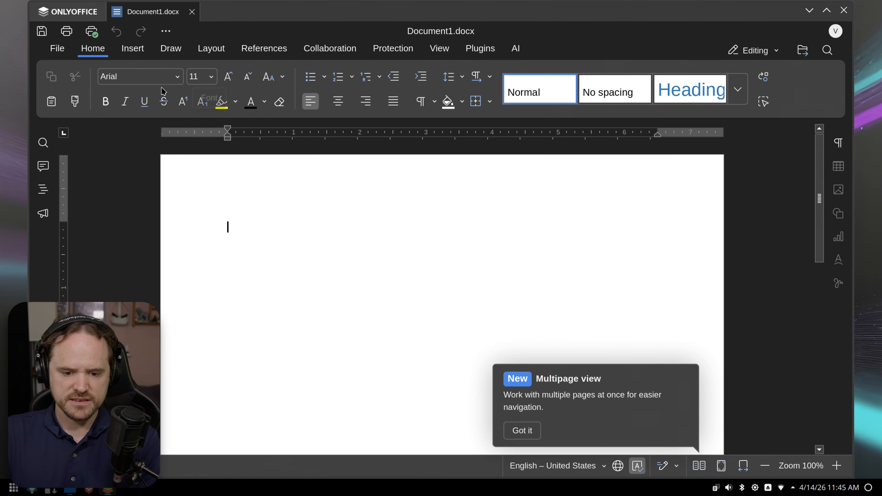
click(158, 76)
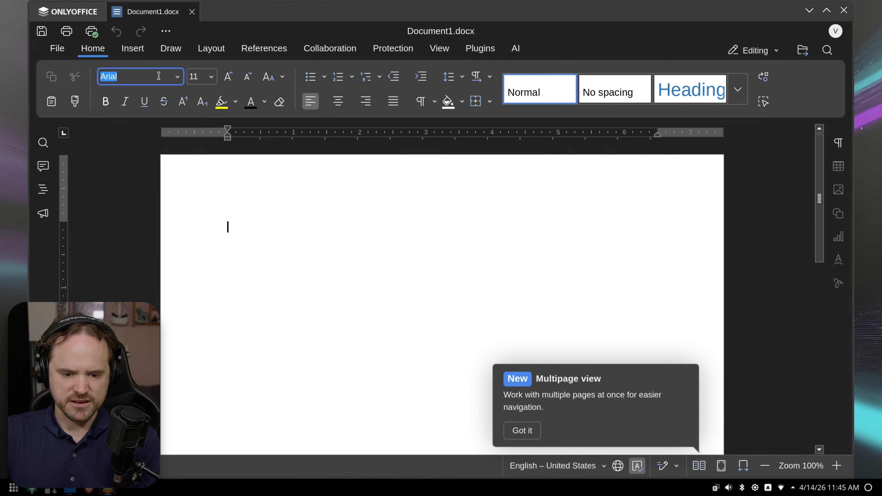
click(223, 206)
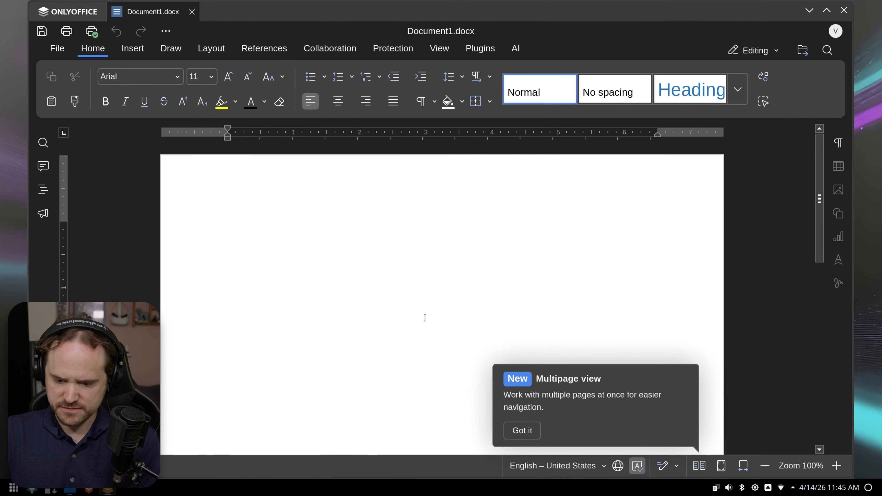
click(522, 430)
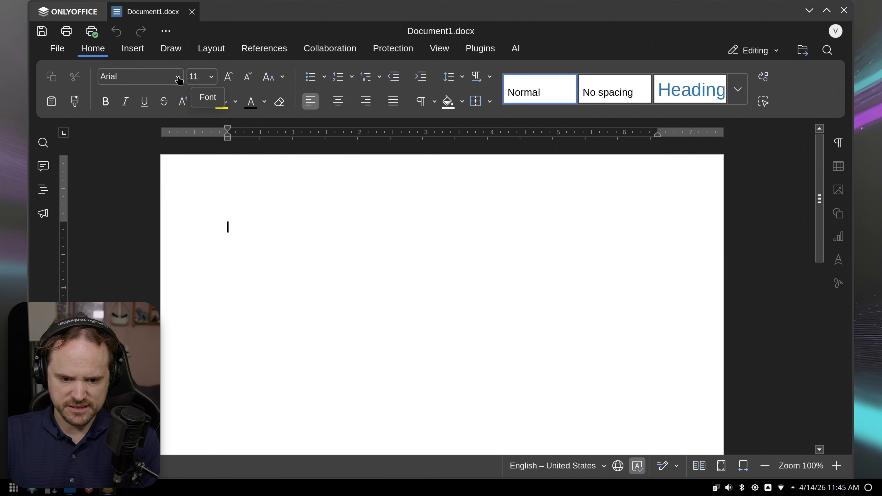
- Try the Georgia font, decline the unavailable-font warning, browse the font list, then close ONLYOFFICE
click(154, 72)
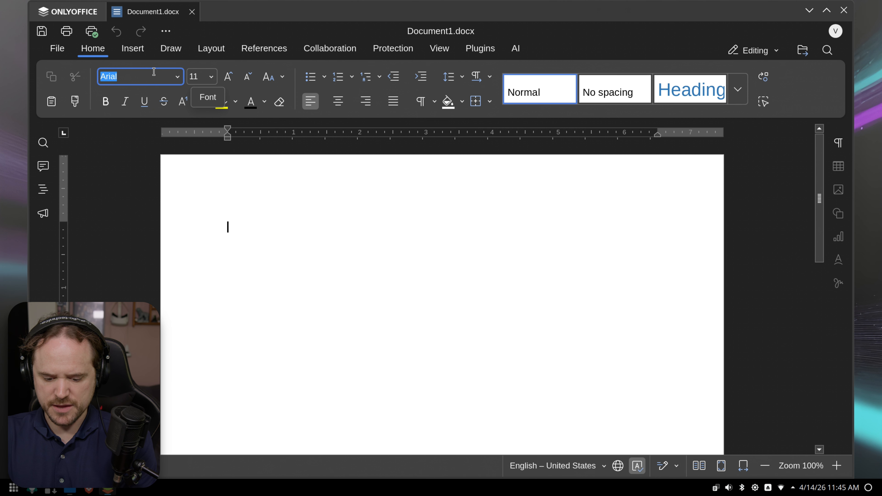
text(Georg)
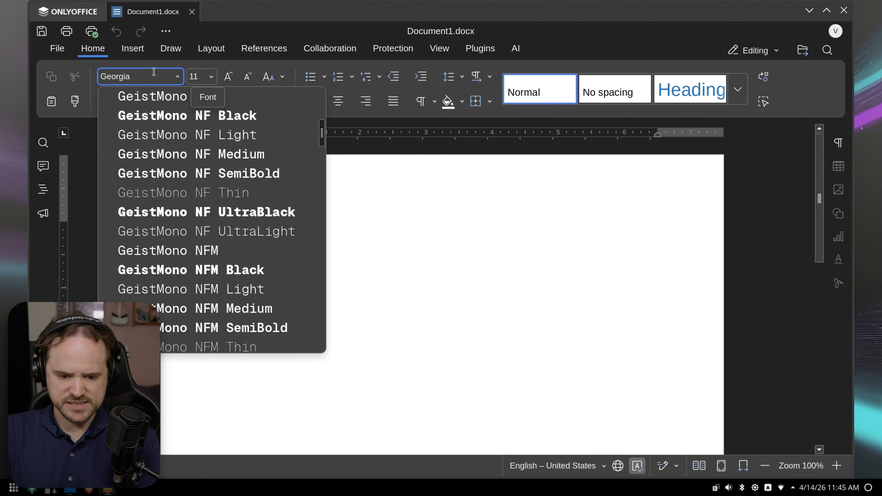
key(Return)
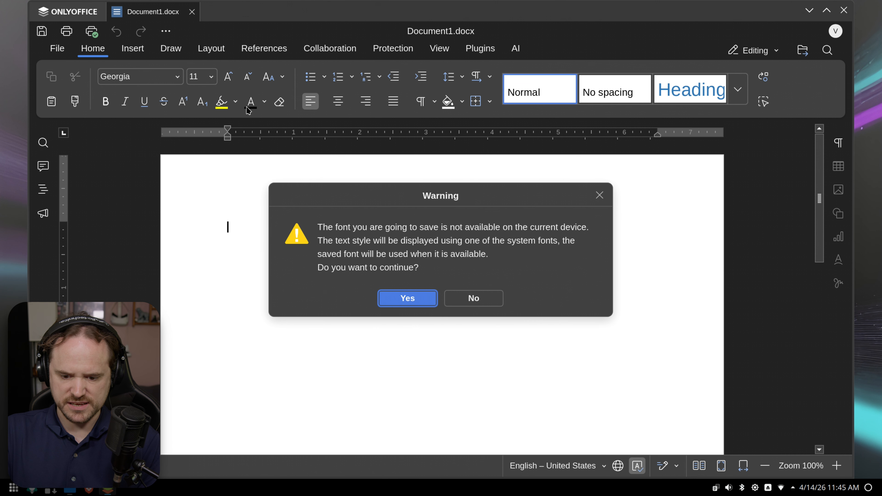
click(475, 300)
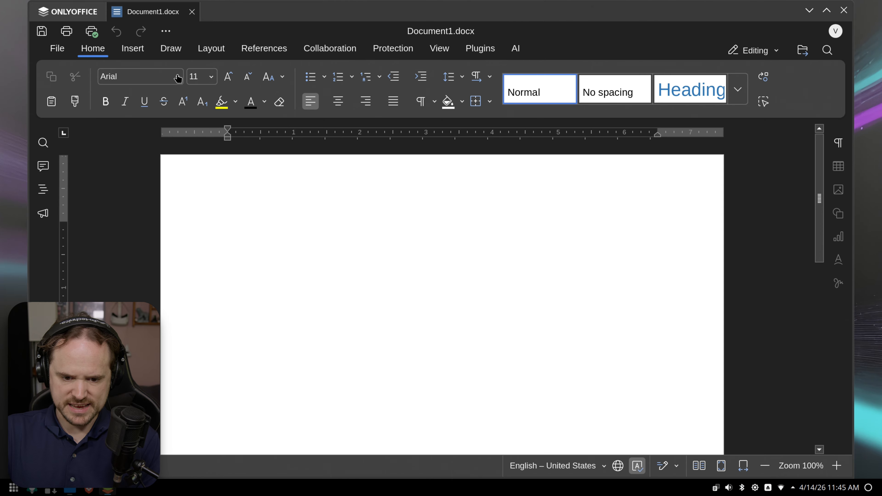
click(178, 77)
scroll(292, 129, down, 15)
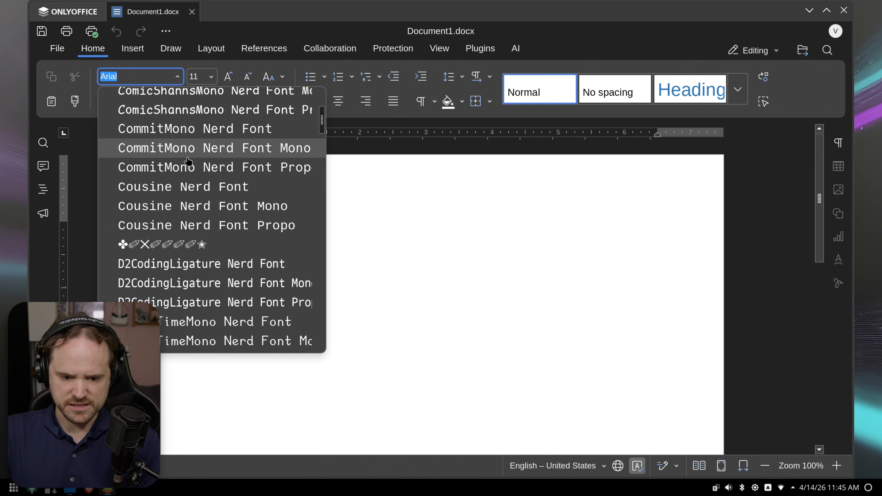
drag(322, 120, 334, 165)
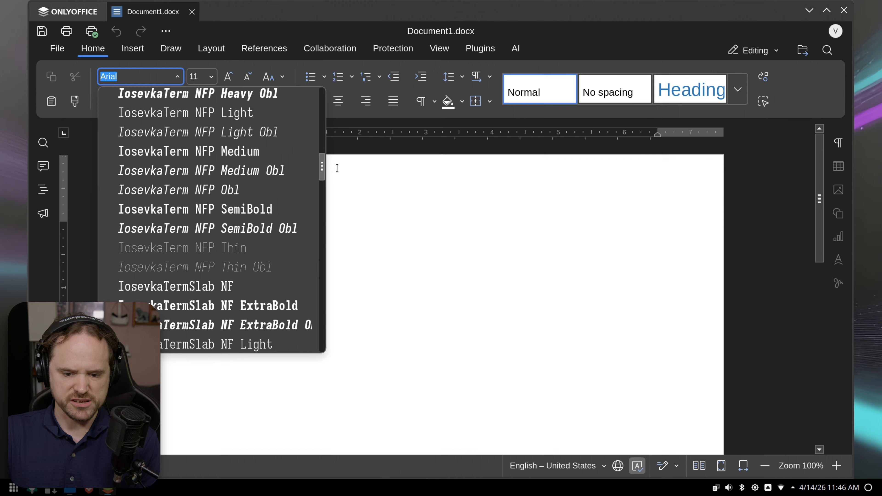
click(439, 245)
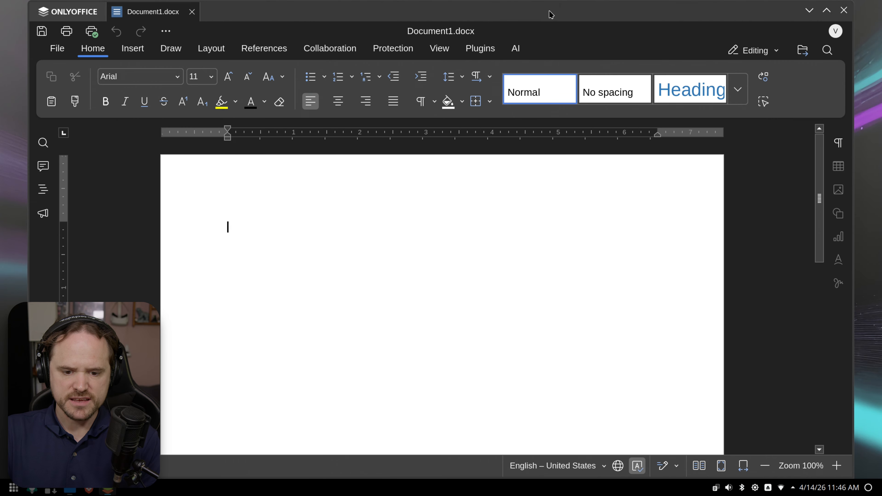
click(844, 11)
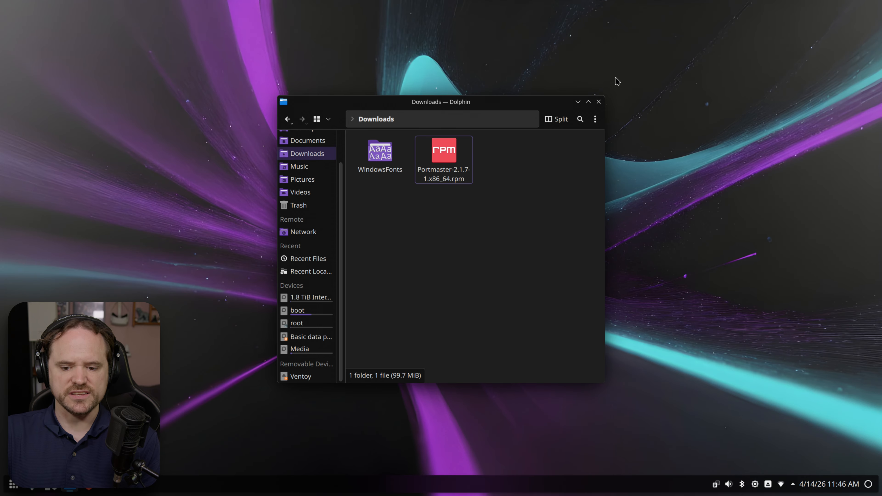
- Open a Konsole terminal in the Downloads folder and move it down to reveal the files
right_click(399, 229)
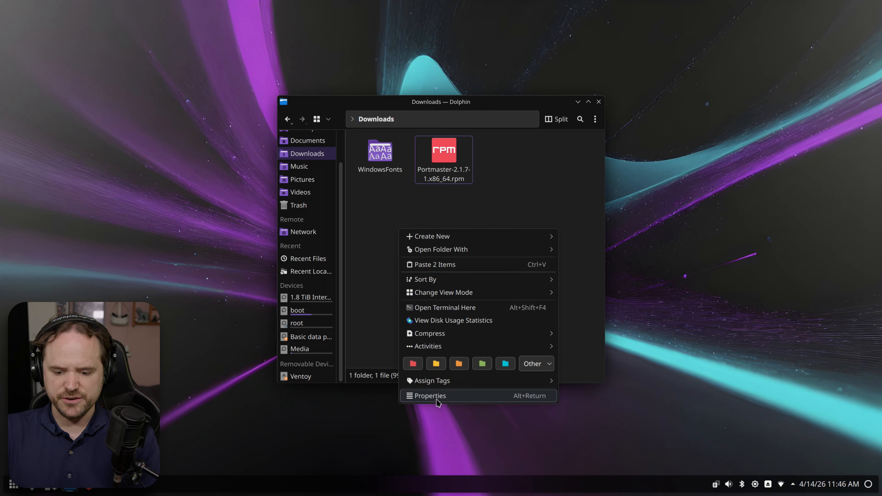
click(469, 309)
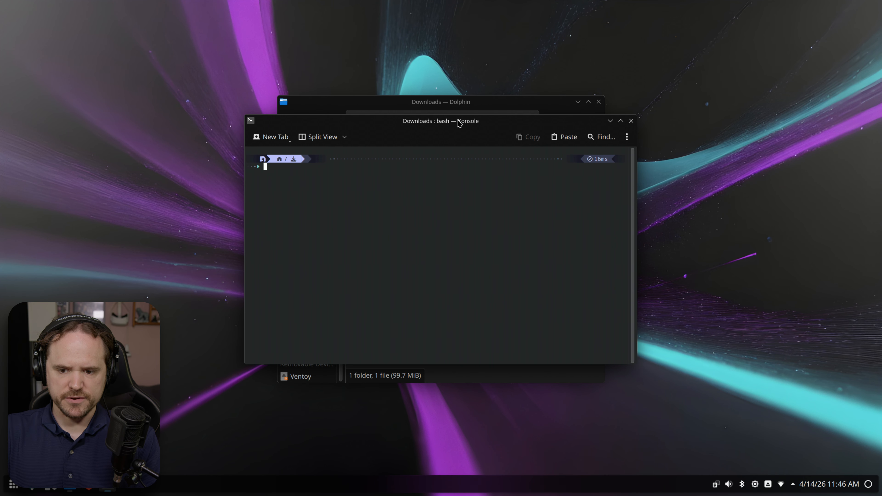
click(631, 121)
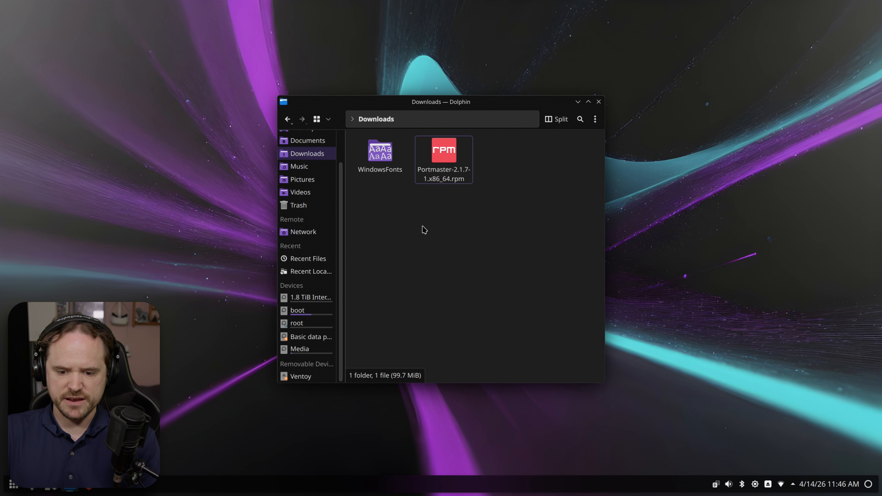
right_click(393, 214)
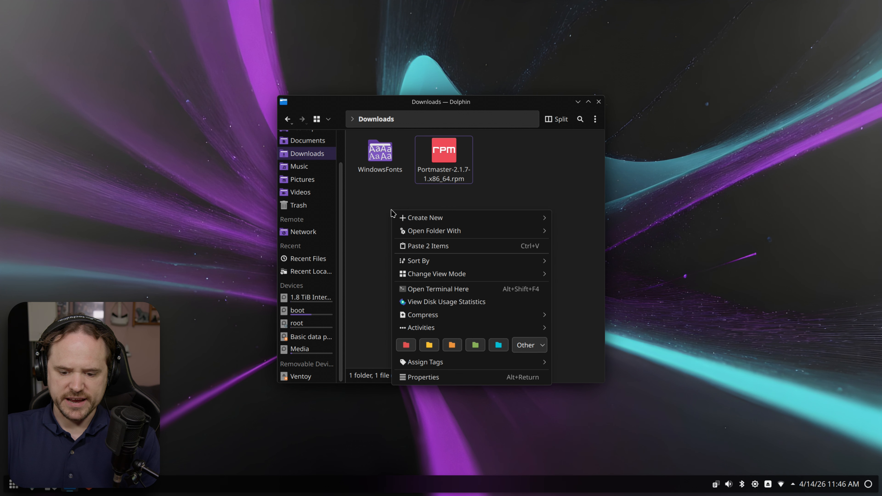
click(442, 290)
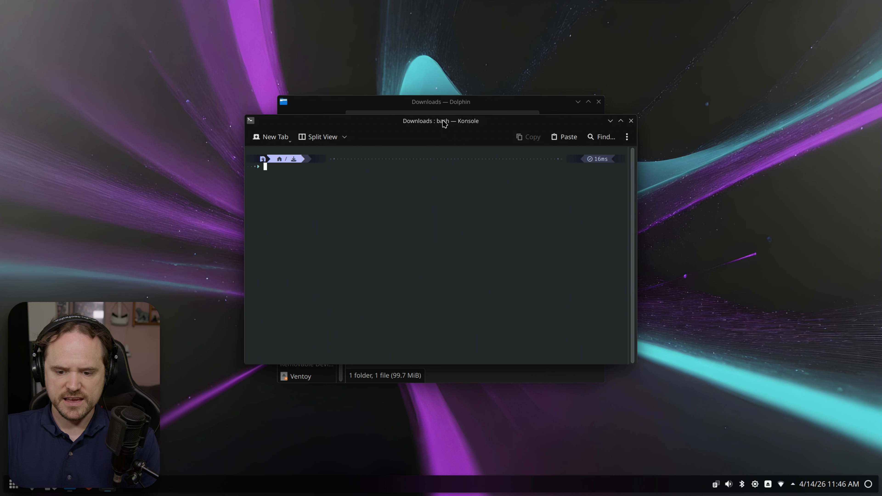
drag(443, 125, 446, 204)
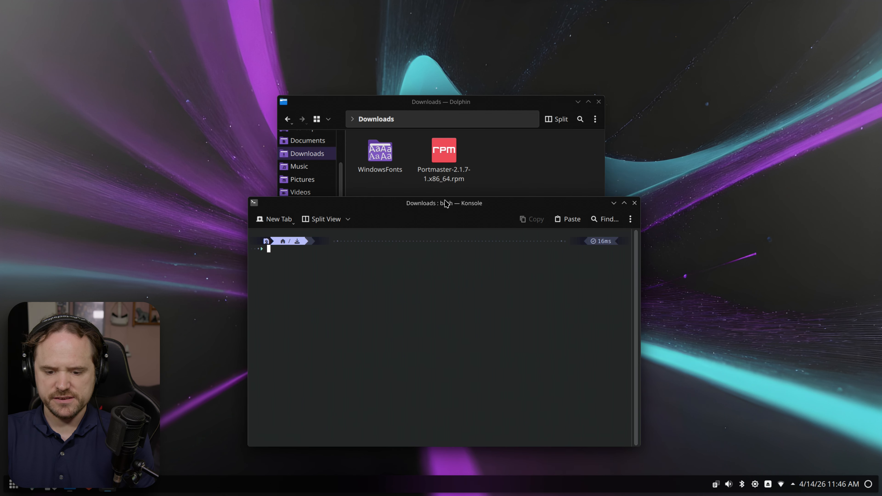
- Type the command 'sudo cp -r WindowsFonts /usr/share/fonts' in the terminal
text(sudo)
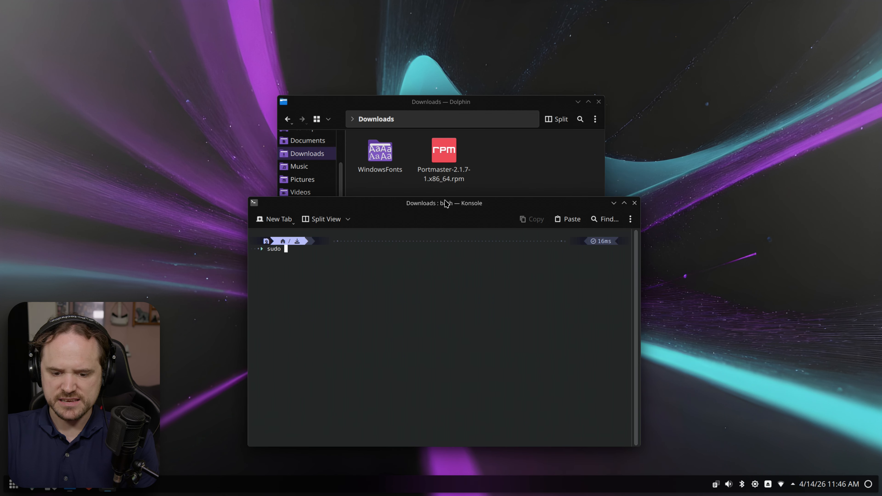
text( cp)
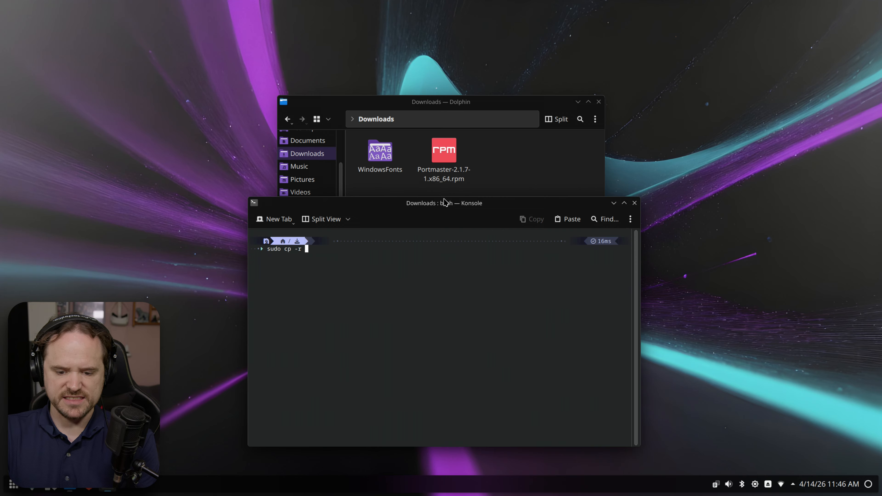
text(-r WindowsF)
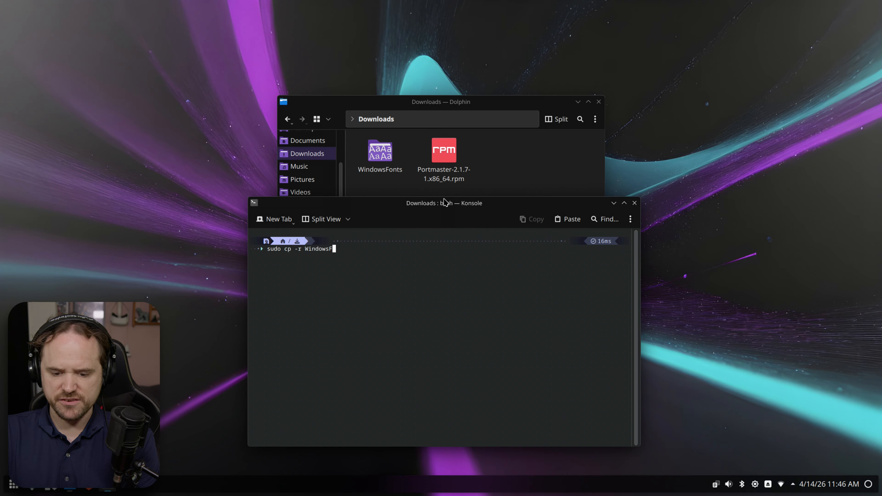
text(onts)
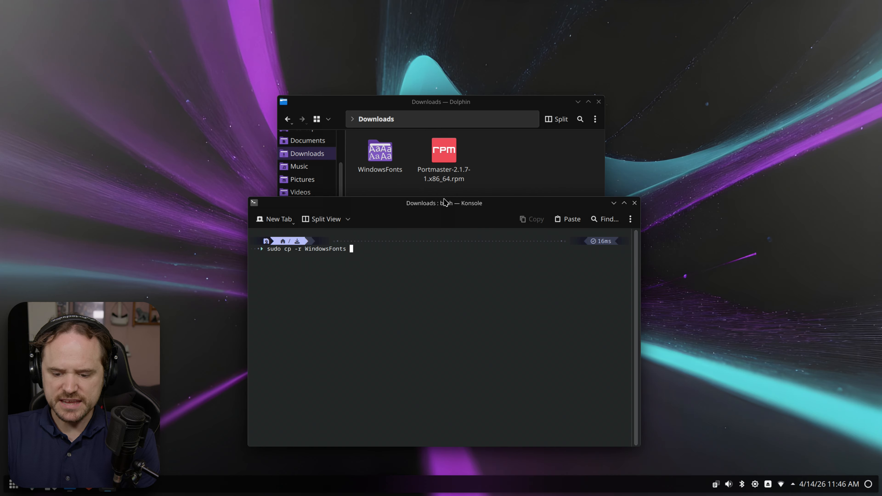
text( /)
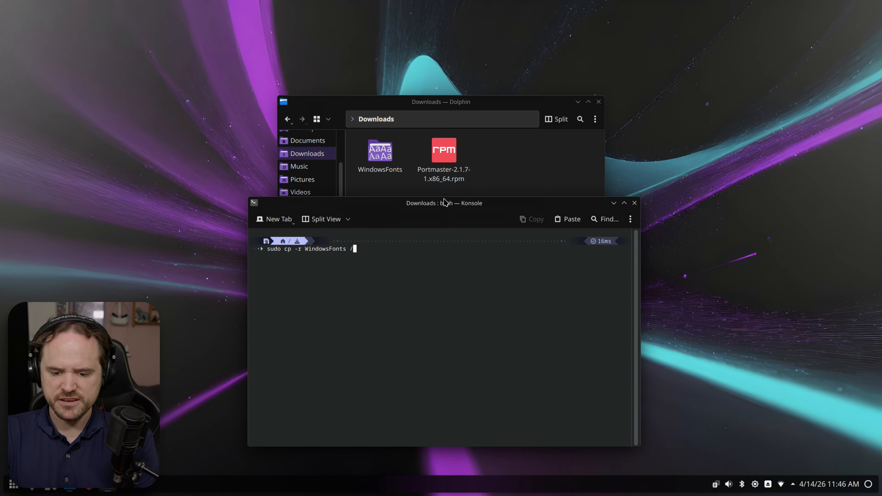
text(usr)
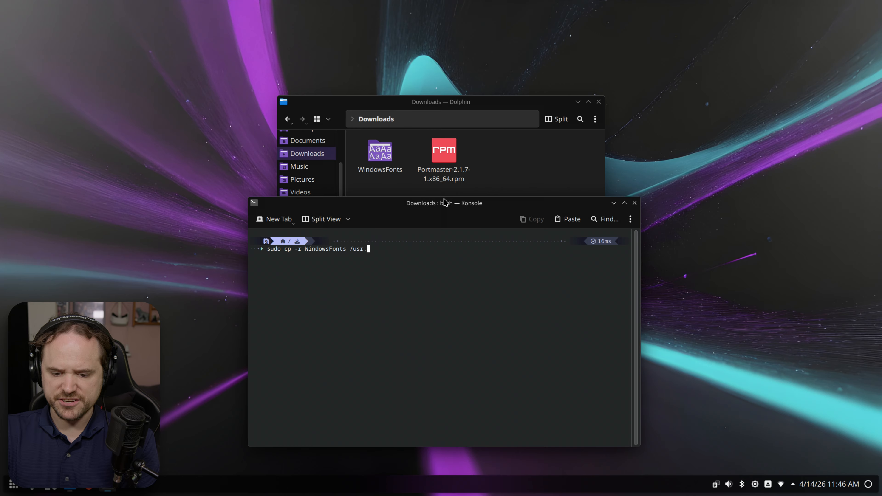
text(.s)
key(BackSpace)
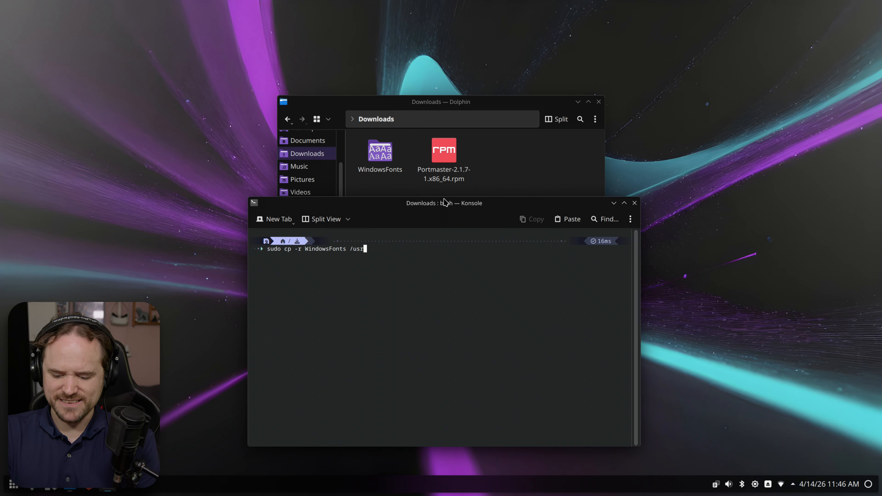
text(share)
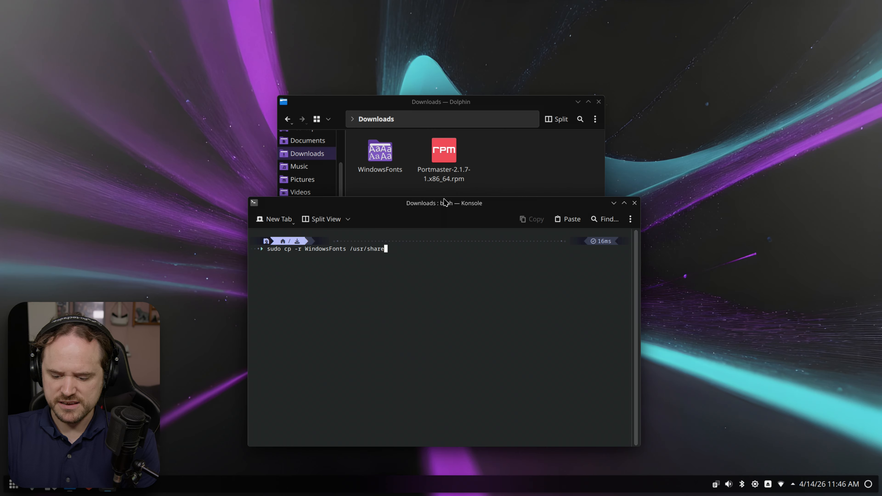
text(/fonts)
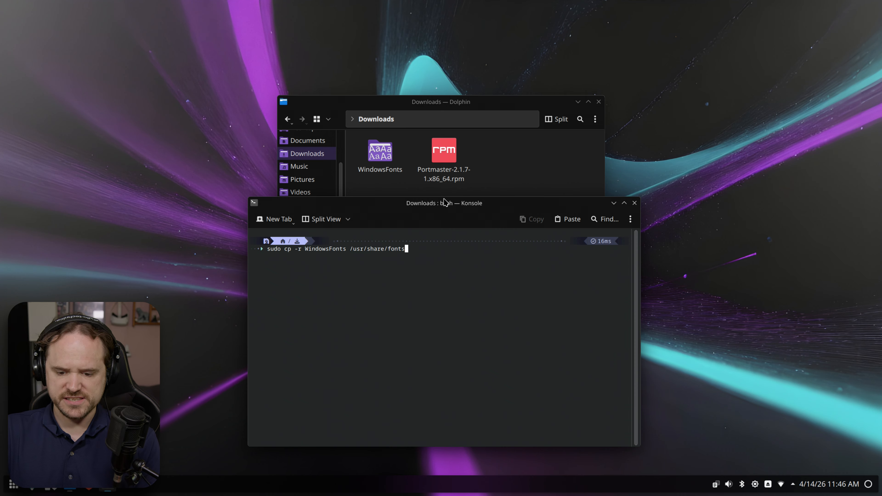
click(538, 162)
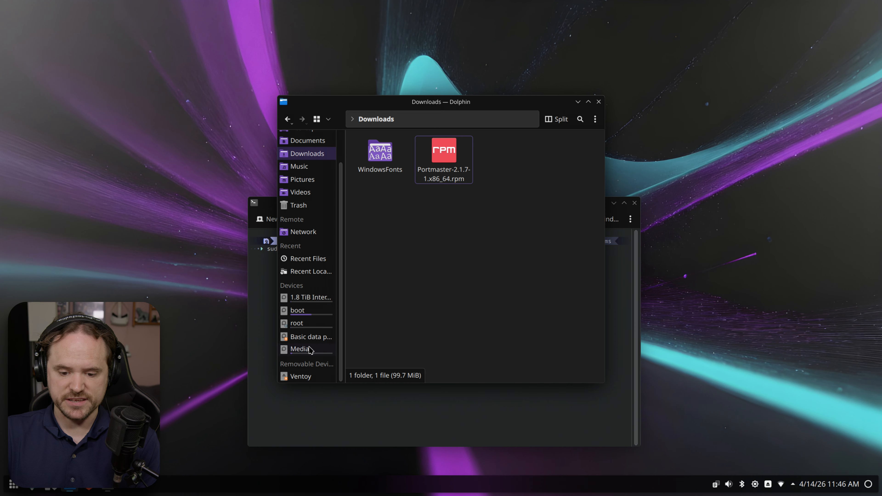
- Browse in Dolphin from the root drive to /usr/share/fonts
click(301, 325)
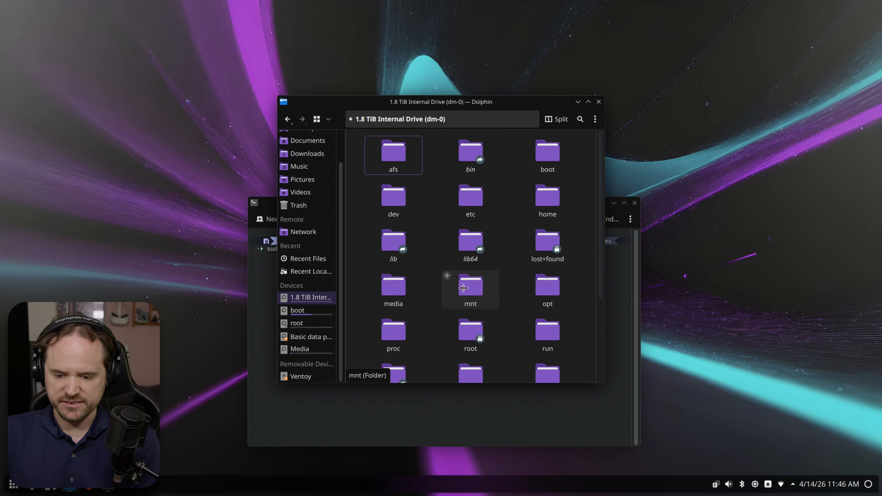
scroll(464, 288, down, 3)
click(532, 302)
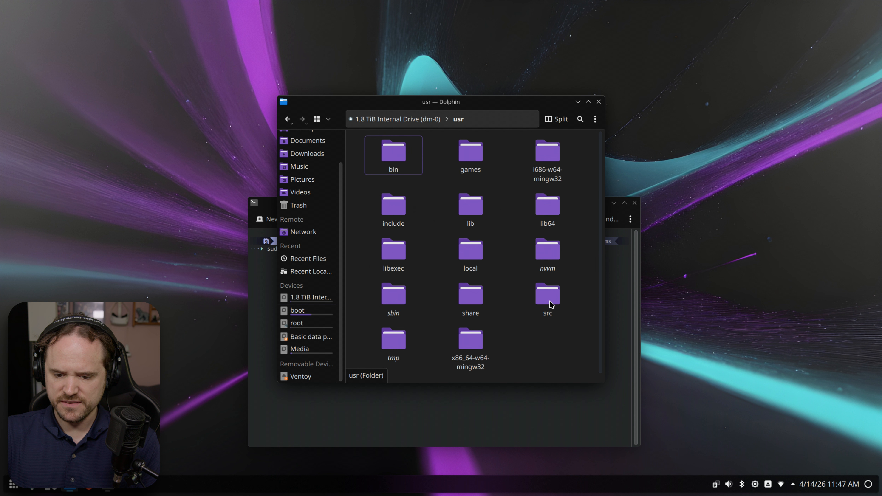
click(481, 295)
scroll(458, 187, down, 10)
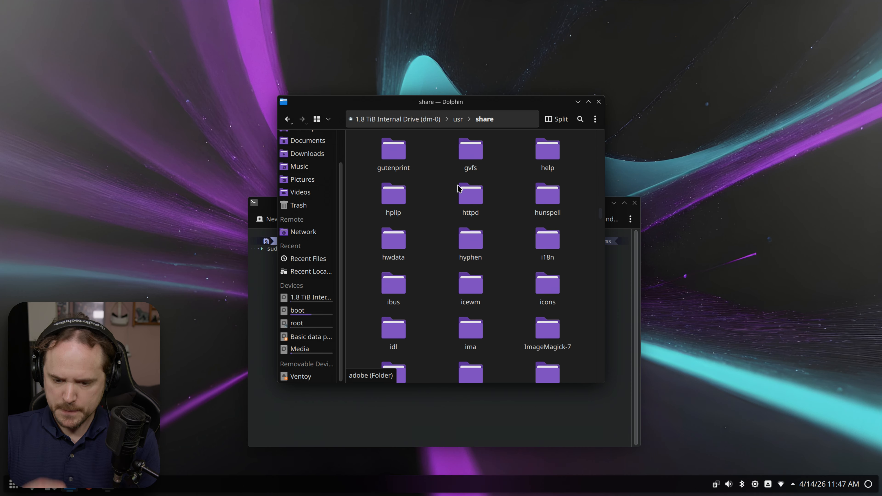
scroll(458, 188, up, 5)
scroll(458, 188, up, 6)
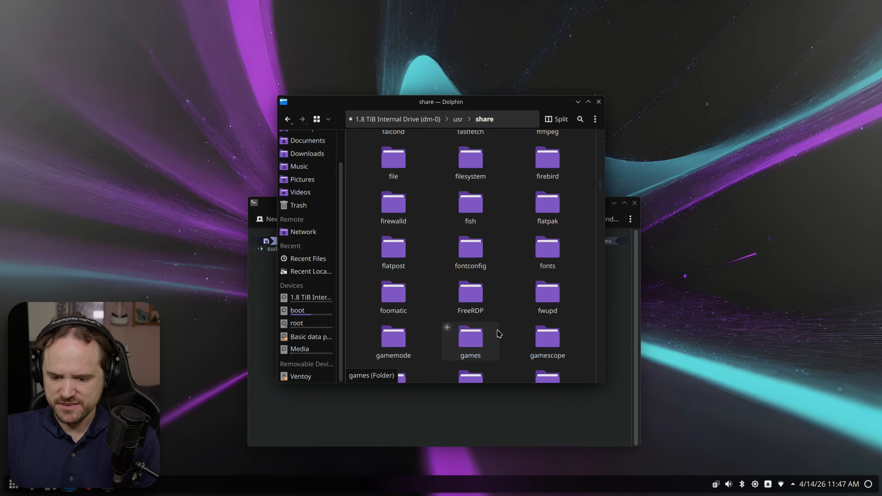
click(548, 251)
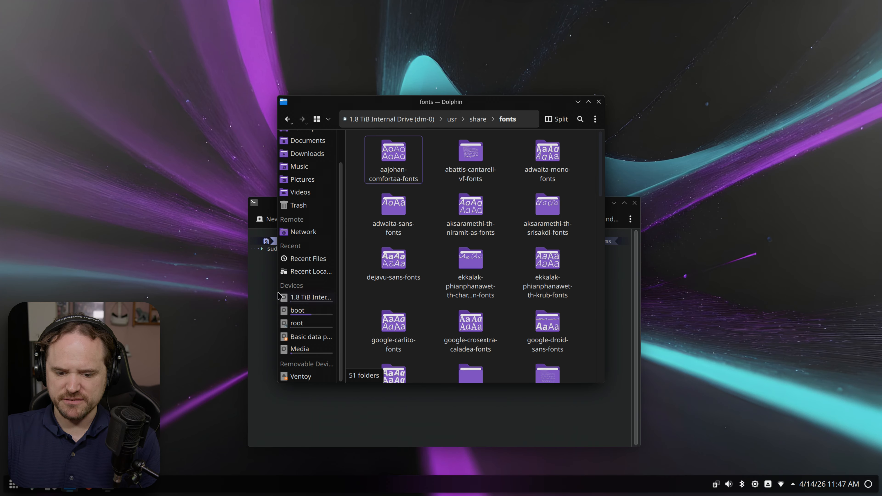
- Run the sudo copy with the administrator password, confirm WindowsFonts is listed, and close both windows
click(254, 296)
key(Return)
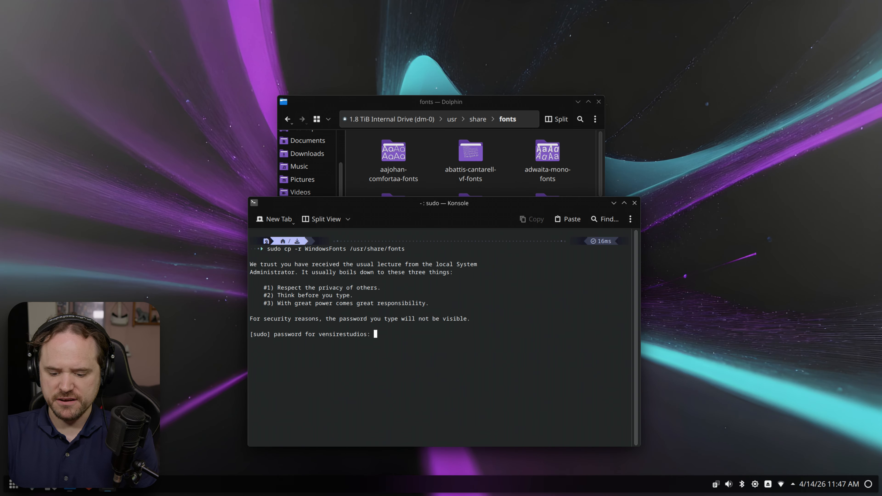
key(Return)
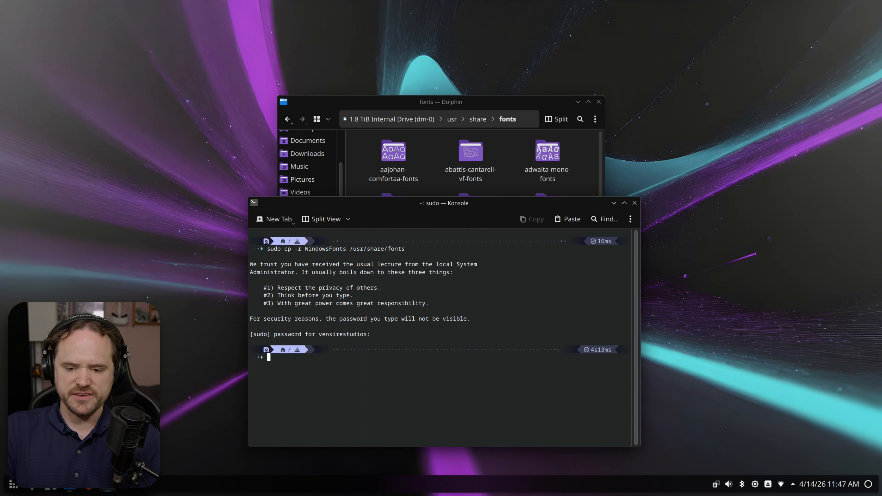
click(447, 134)
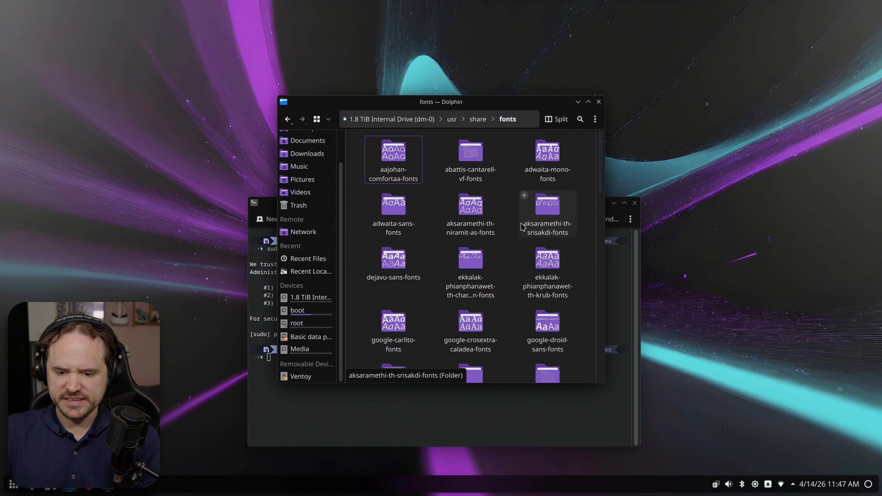
scroll(495, 201, down, 10)
scroll(495, 201, down, 5)
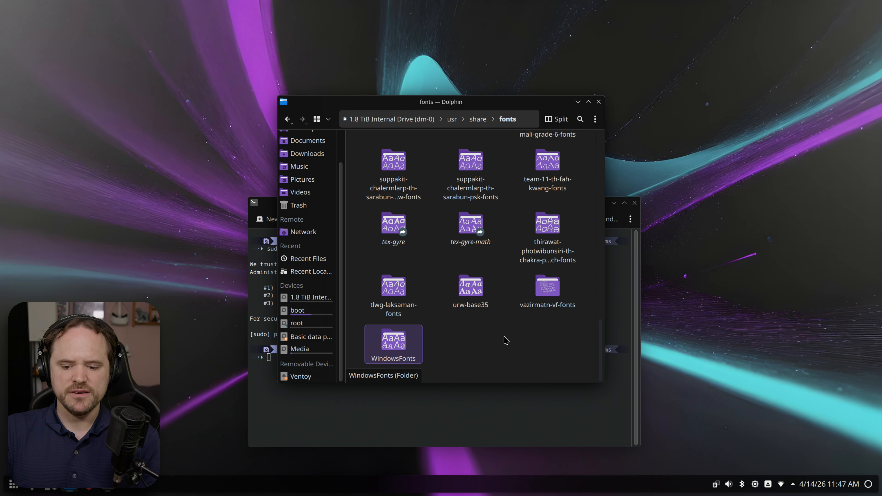
click(598, 102)
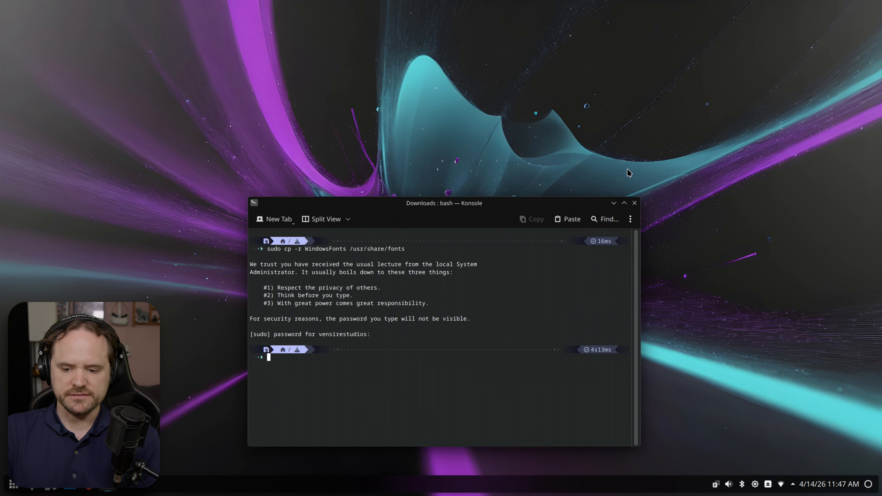
click(634, 204)
- Launch ONLYOFFICE, create a blank document, dismiss its error warning, and close Document1.docx
key(super)
text(only)
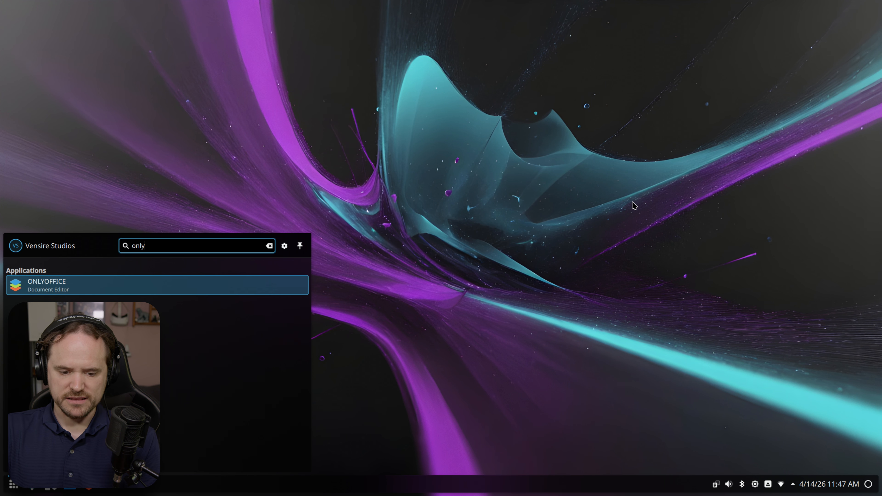
key(Return)
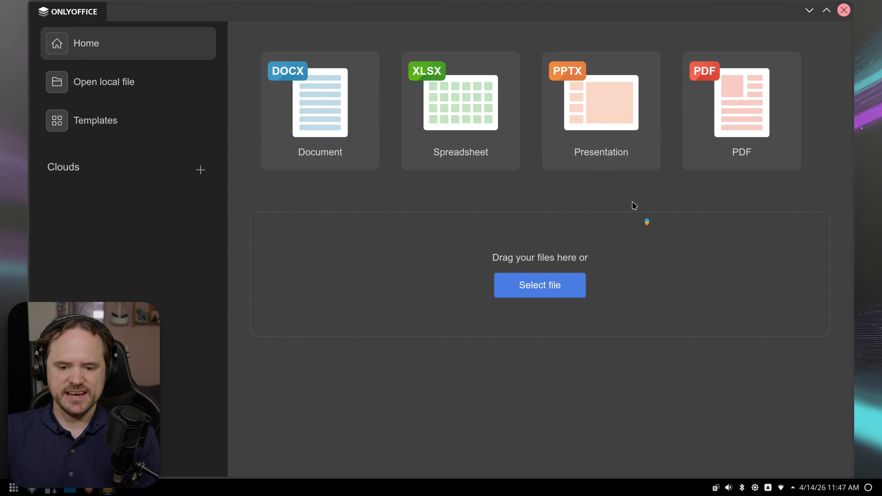
click(330, 141)
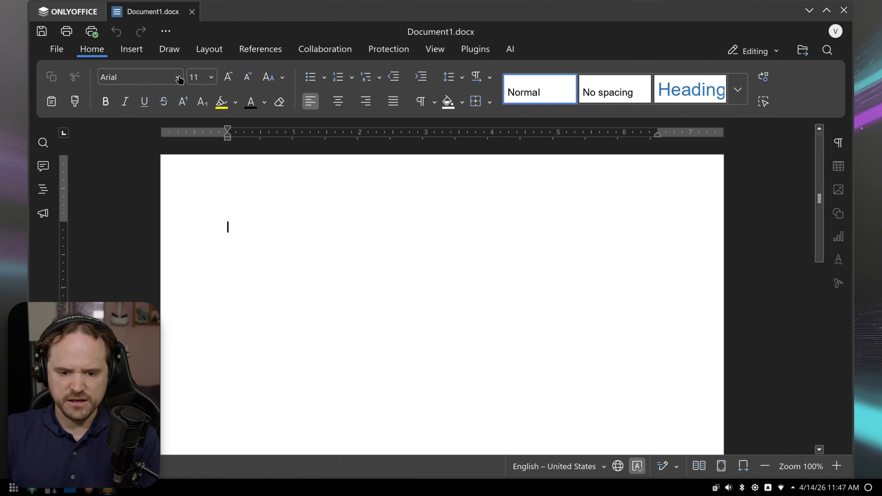
double_click(354, 12)
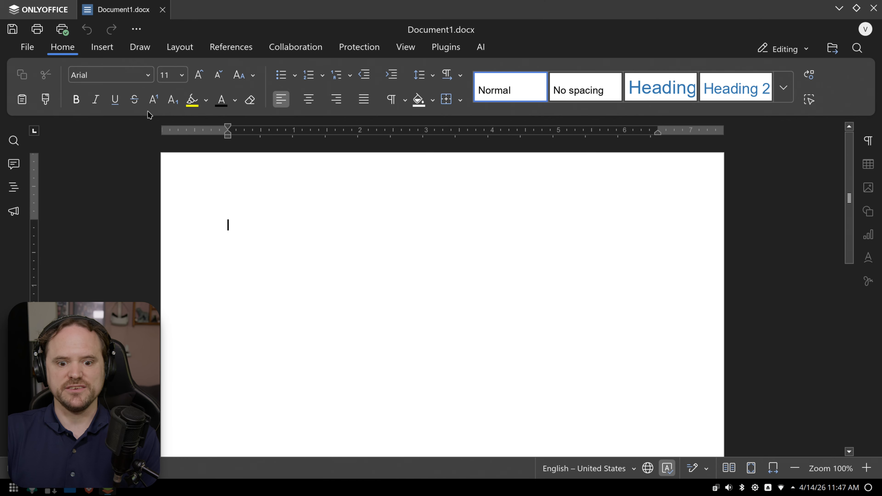
click(120, 71)
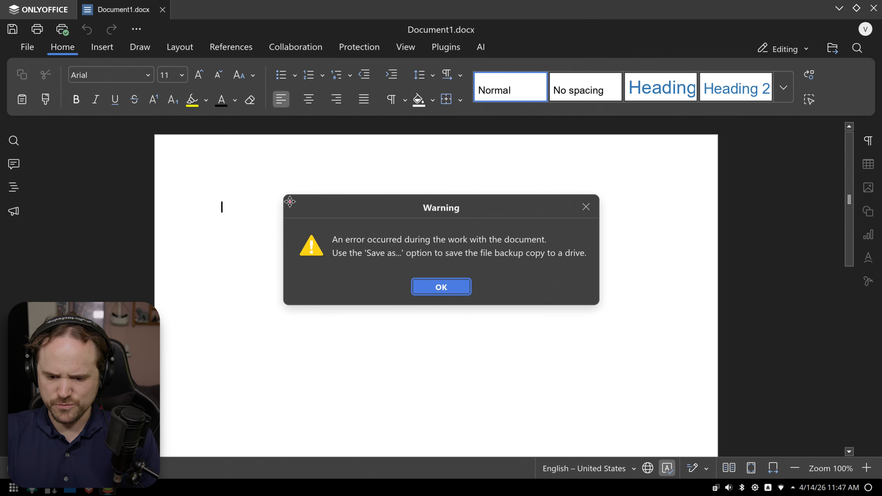
click(437, 287)
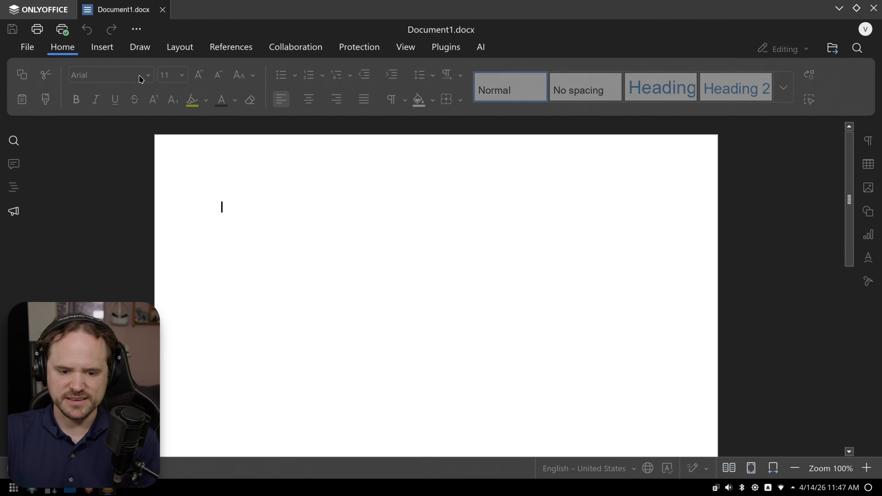
click(163, 10)
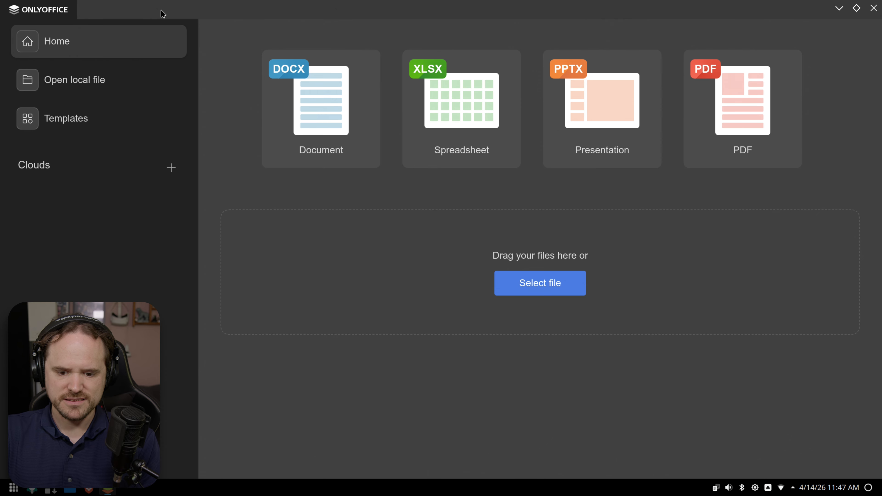
- Create another blank document and scroll through its font list
click(312, 94)
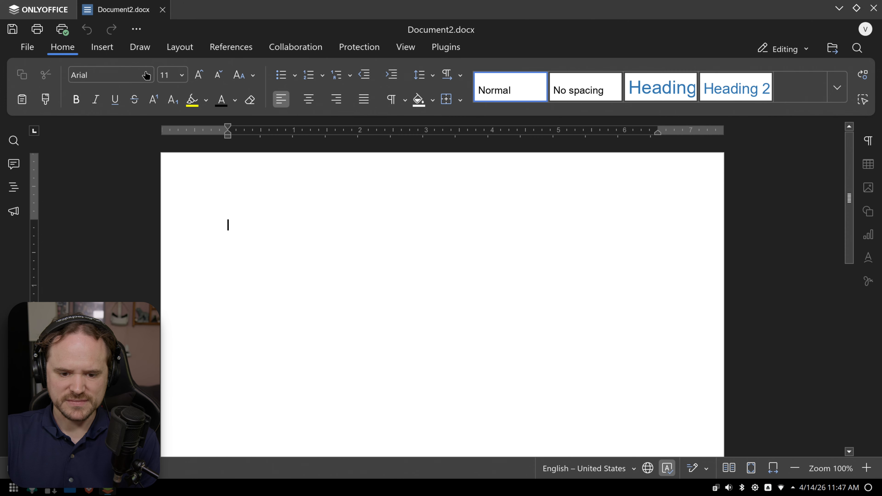
click(148, 75)
scroll(166, 158, down, 10)
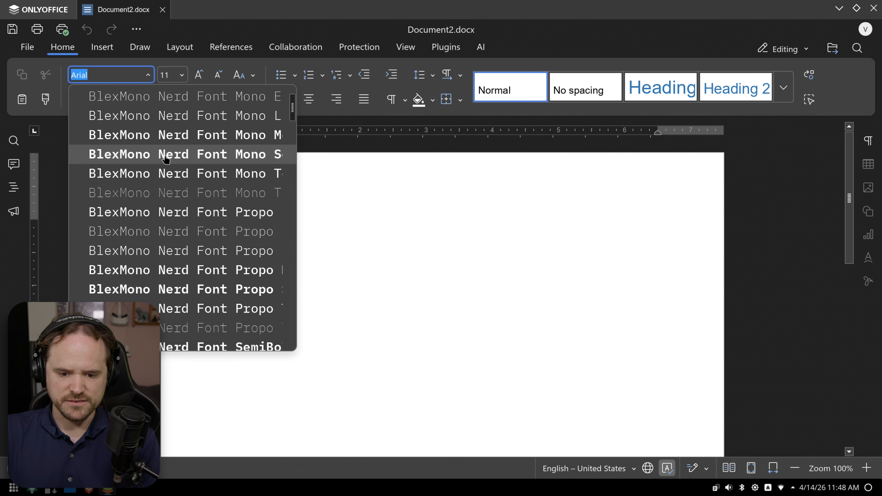
scroll(166, 158, up, 10)
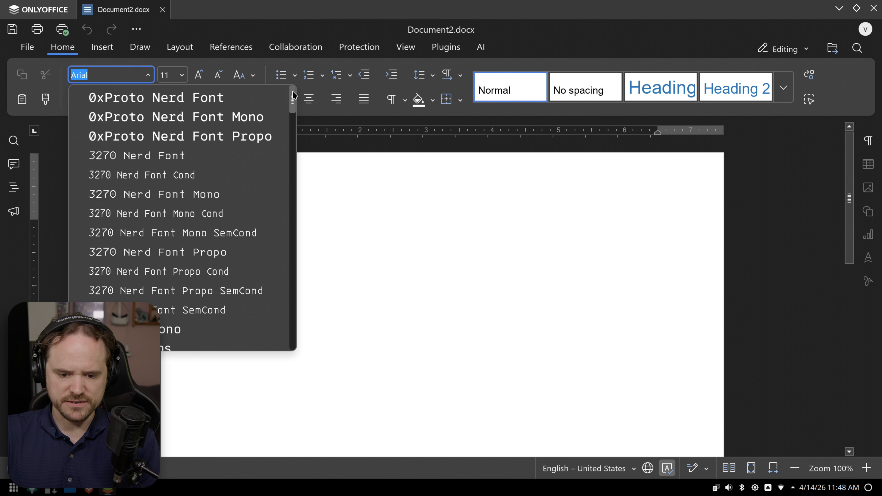
mouse_move(295, 97)
mouse_down()
mouse_move(298, 109)
mouse_move(305, 99)
mouse_up()
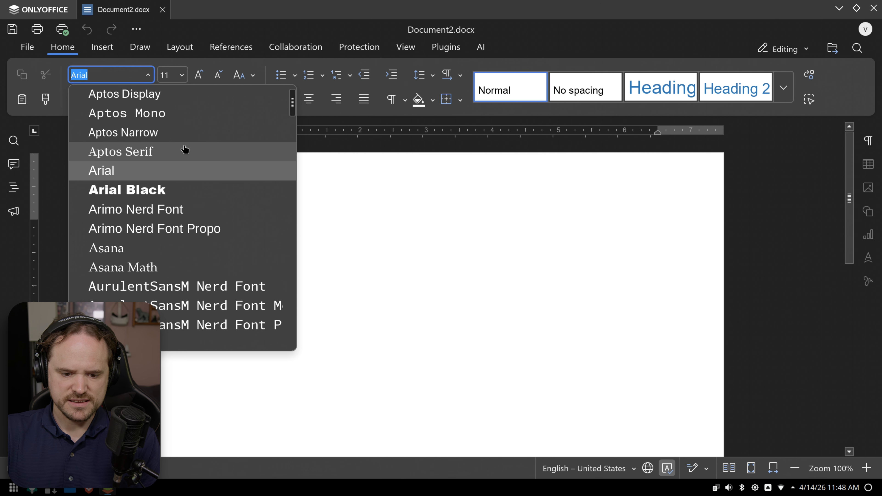
scroll(184, 150, up, 5)
scroll(183, 149, down, 5)
scroll(184, 148, up, 1)
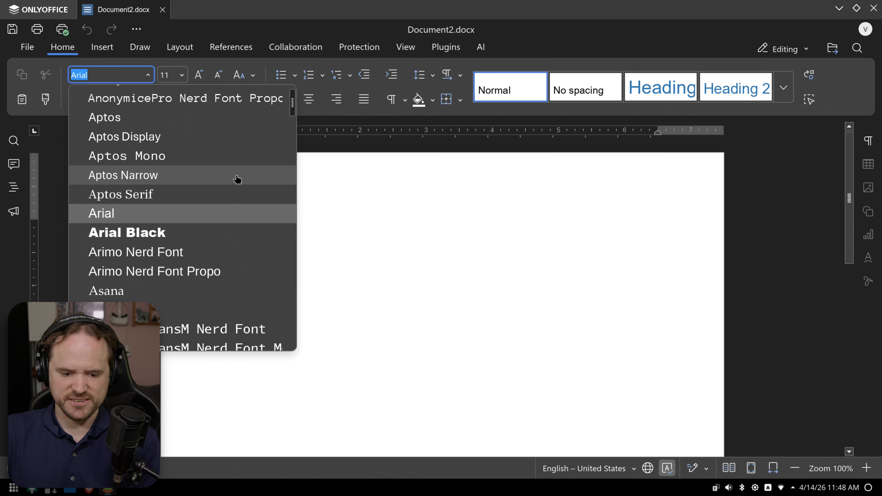
scroll(236, 180, down, 15)
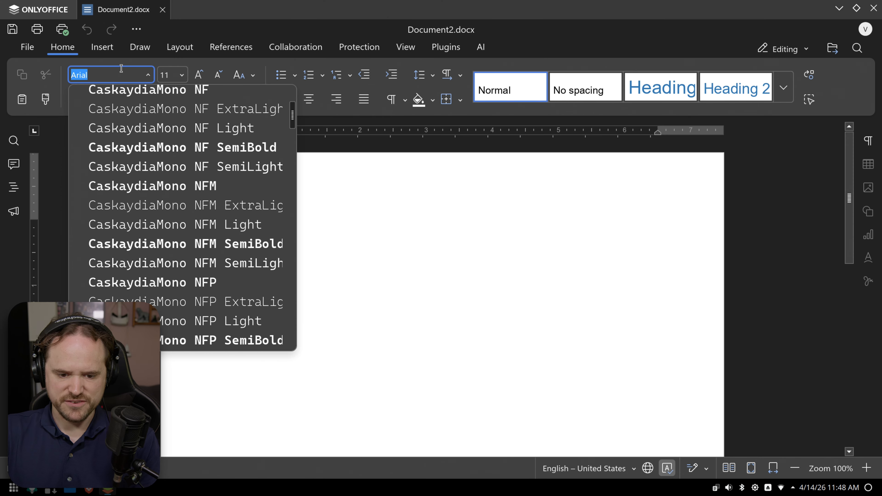
- Set the font to Georgia, type 'Hello georgia', and bring up the print settings
text(Georgia)
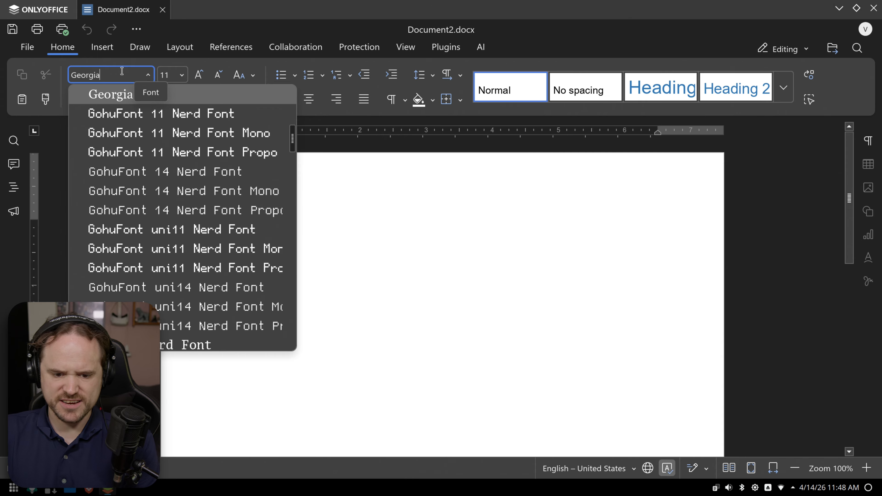
click(125, 101)
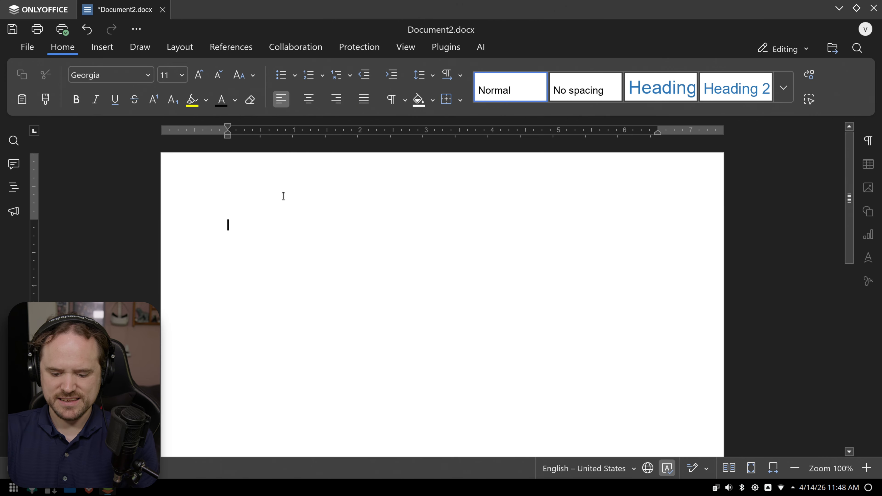
text(Hello g)
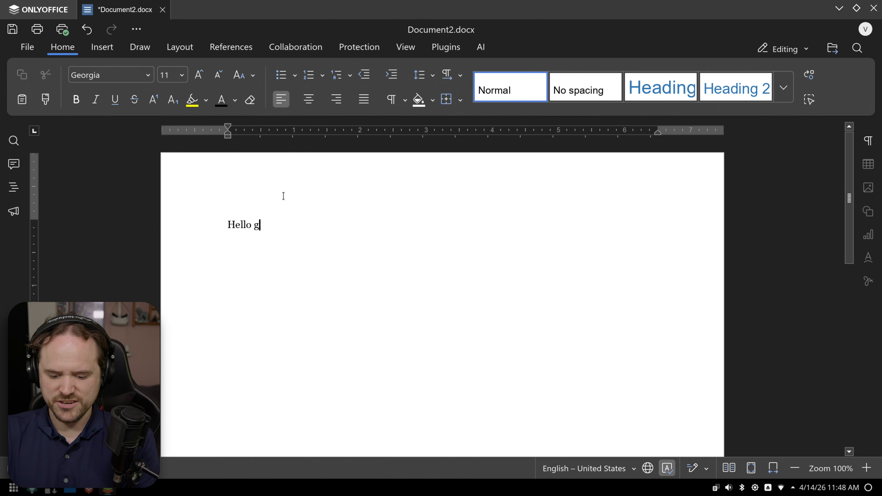
text(eorgia)
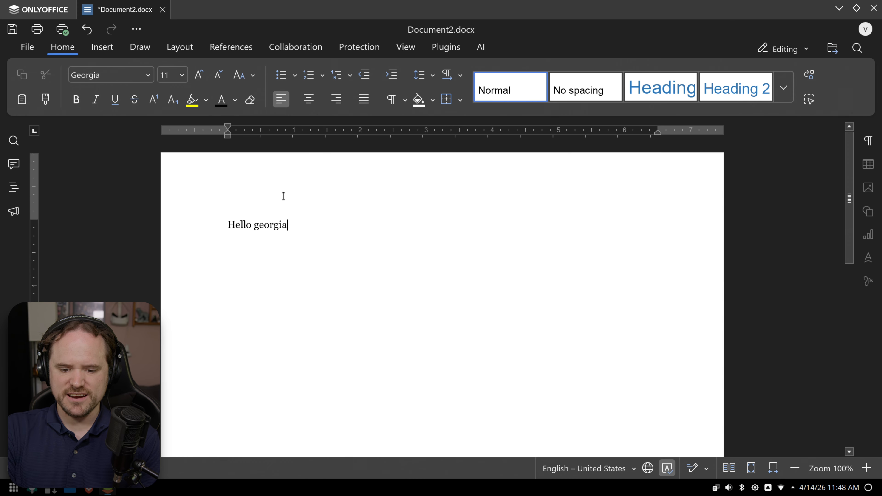
key(ctrl+p)
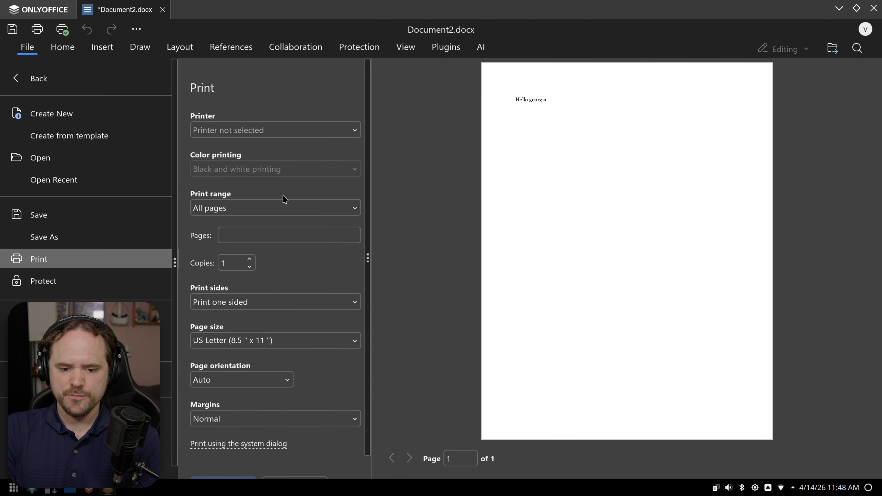
- Find the Printer list empty, then close Document2.docx without saving changes
click(264, 130)
click(265, 131)
click(266, 131)
click(266, 131)
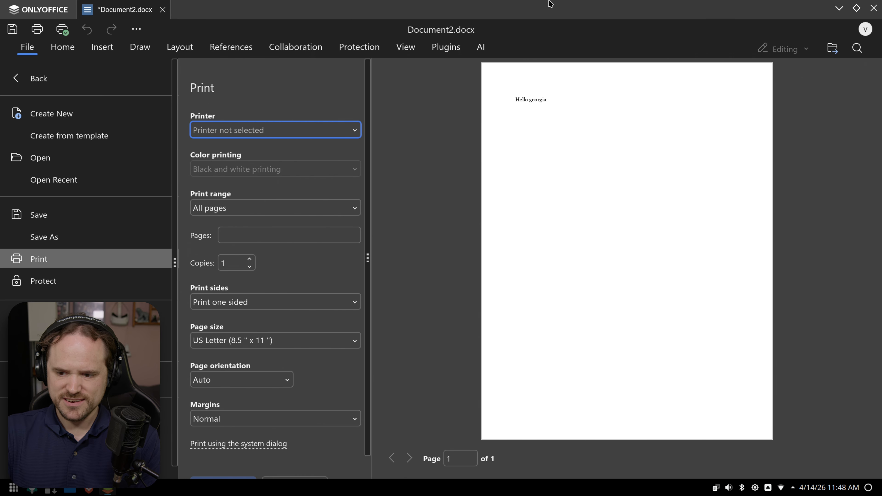
click(874, 8)
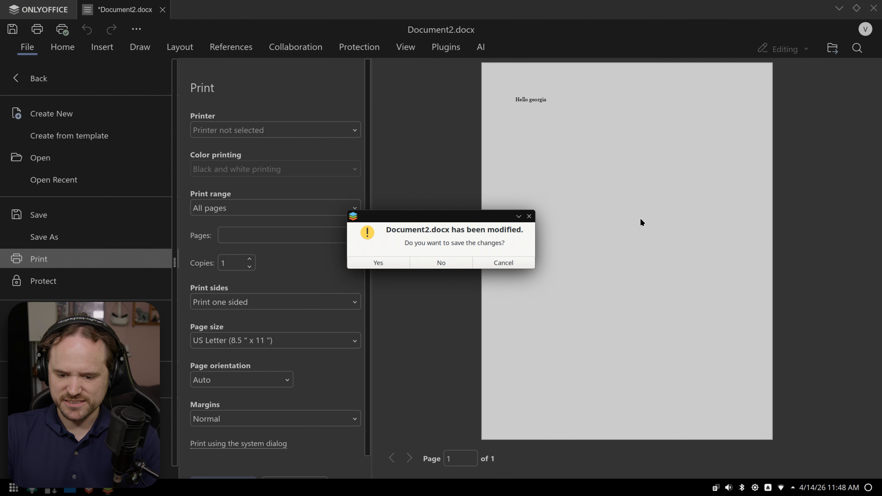
click(443, 259)
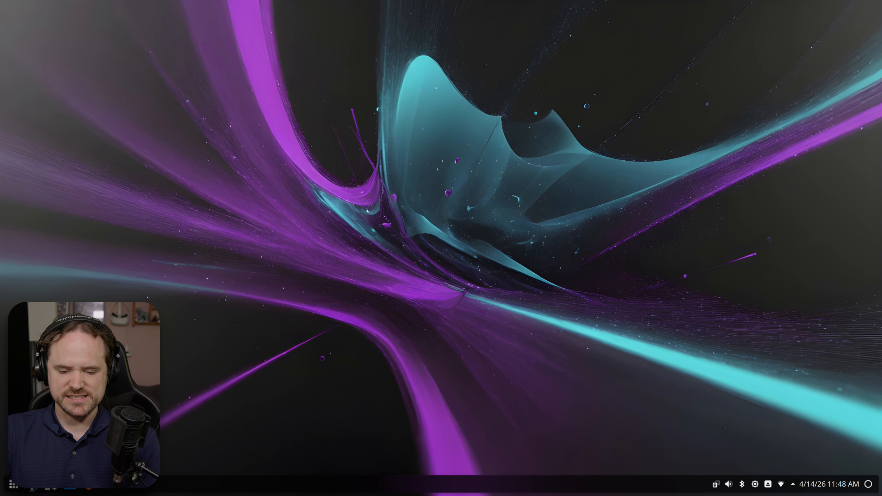
- Start adding a printer from System Settings' Printers page, with the window snapped left and widened
click(32, 485)
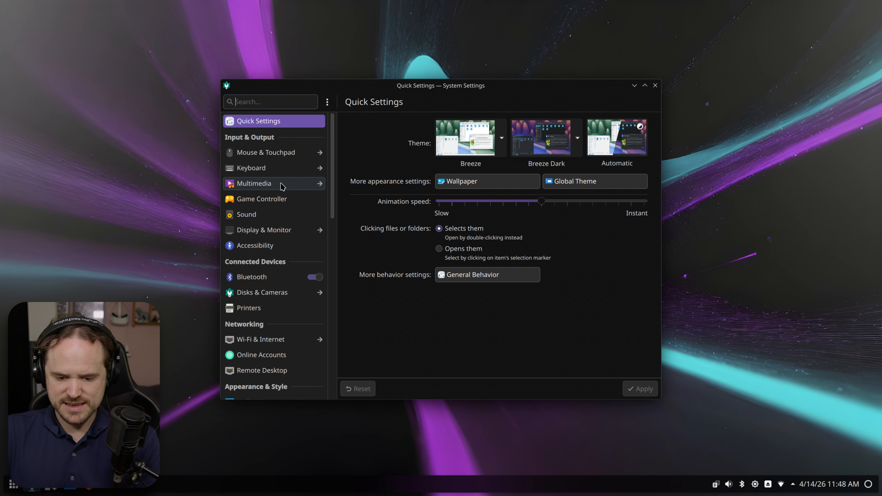
scroll(282, 187, down, 2)
click(248, 261)
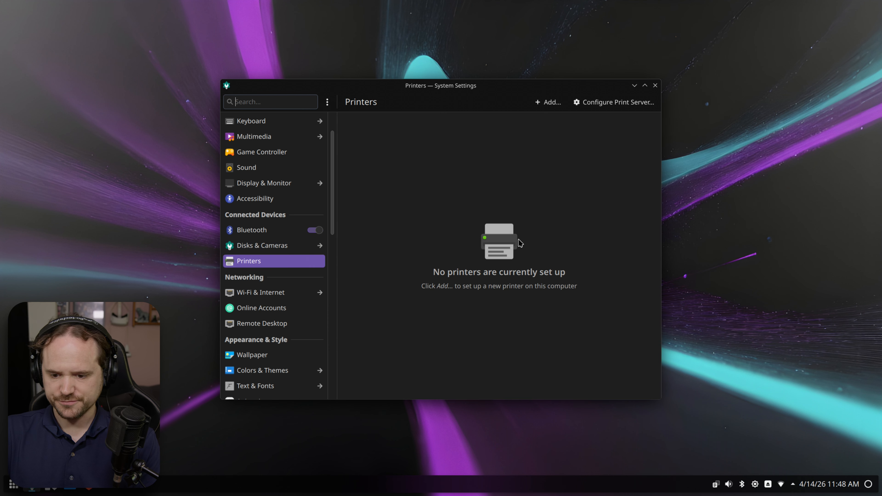
click(548, 102)
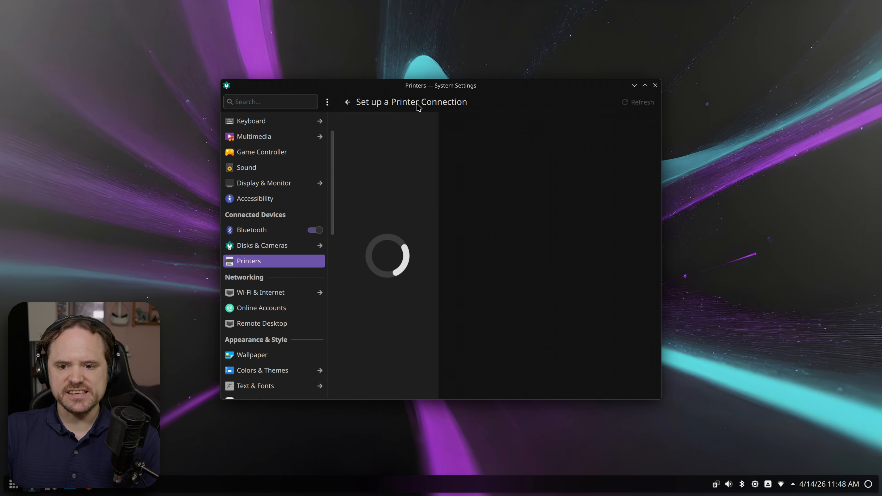
key(super+Left)
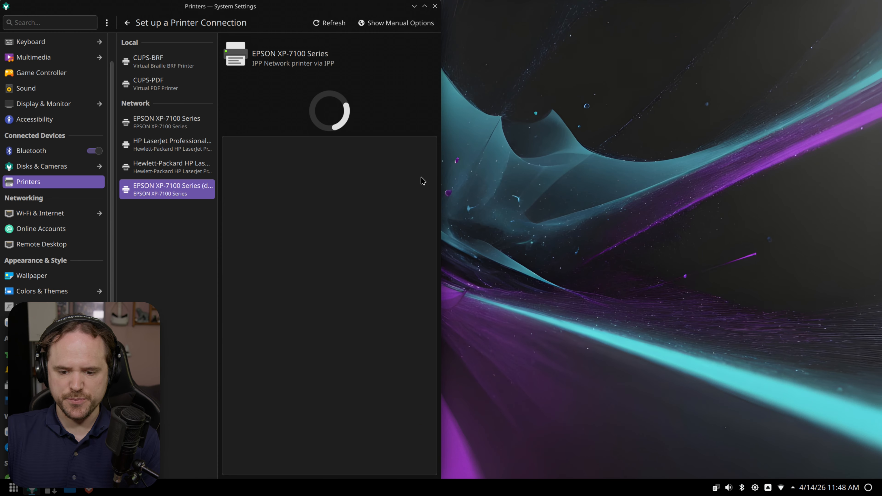
drag(442, 218, 598, 201)
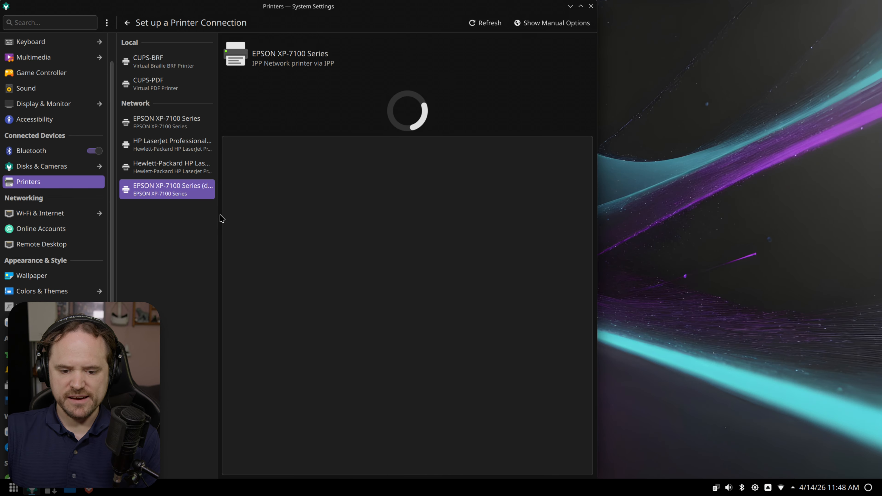
- Select the EPSON XP-7100 Series (driverless) network printer with the Driverless driver
click(158, 187)
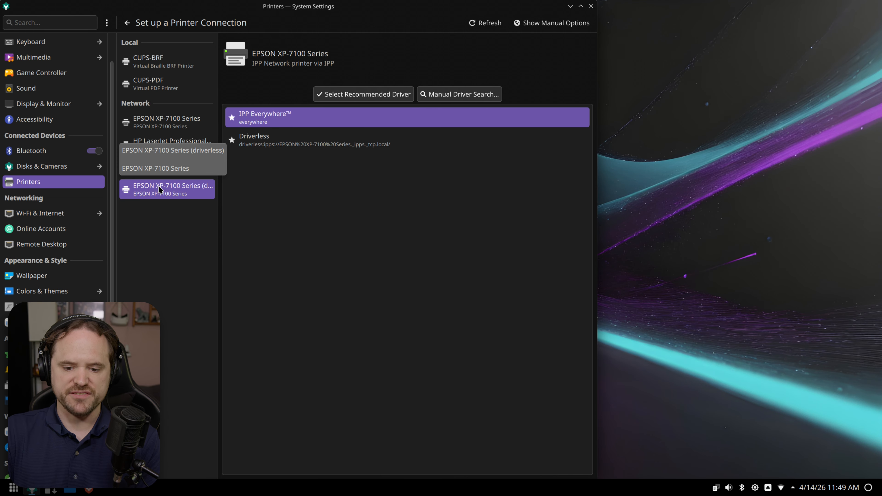
click(286, 143)
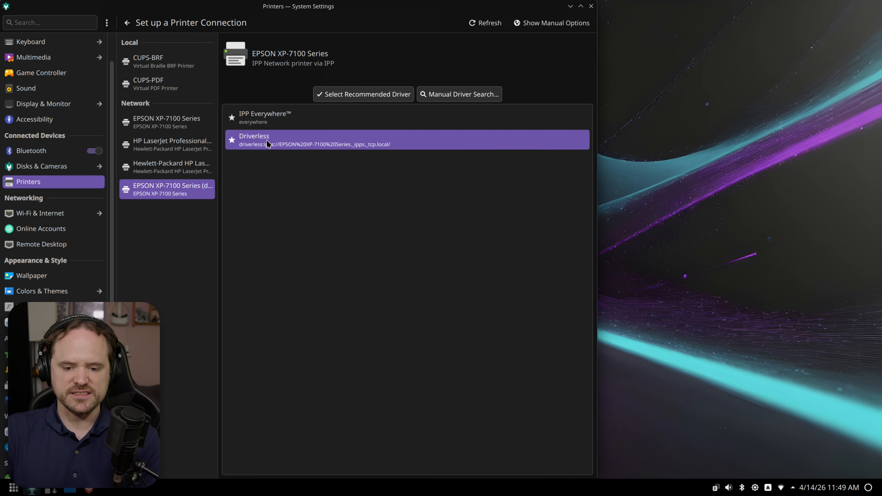
click(364, 97)
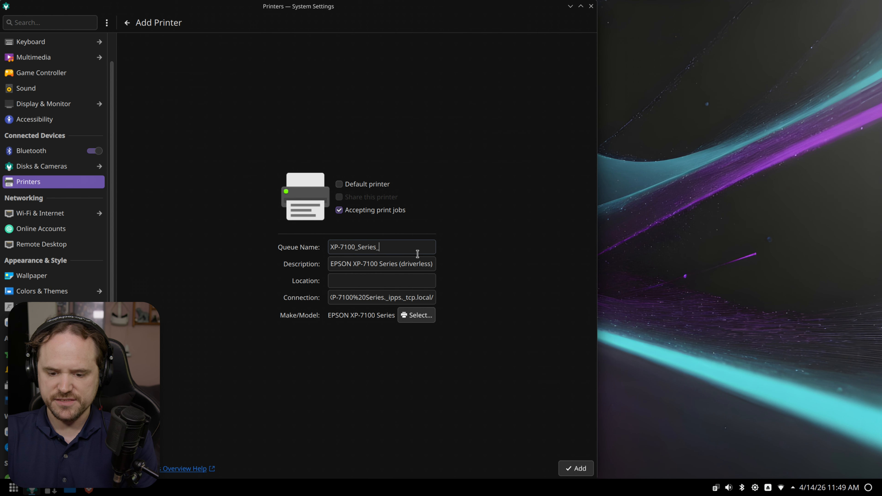
- Add ' main' to the printer description, add it, and reload the Printers page
text(main)
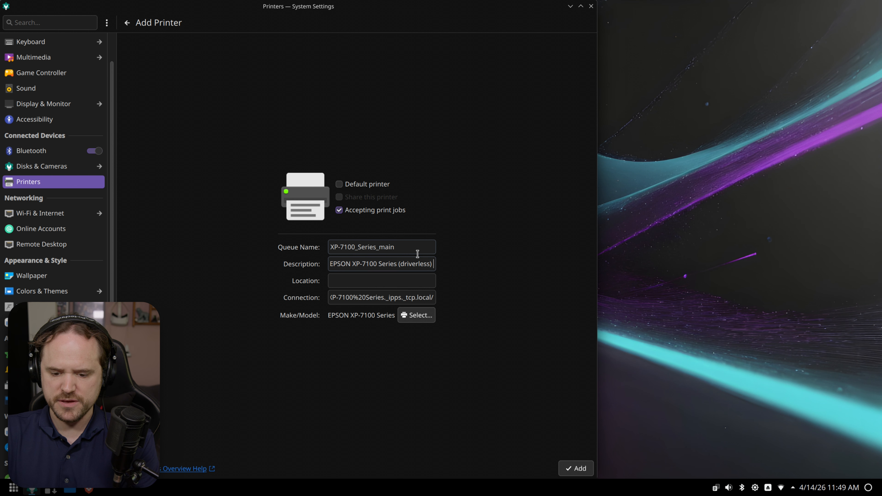
click(568, 468)
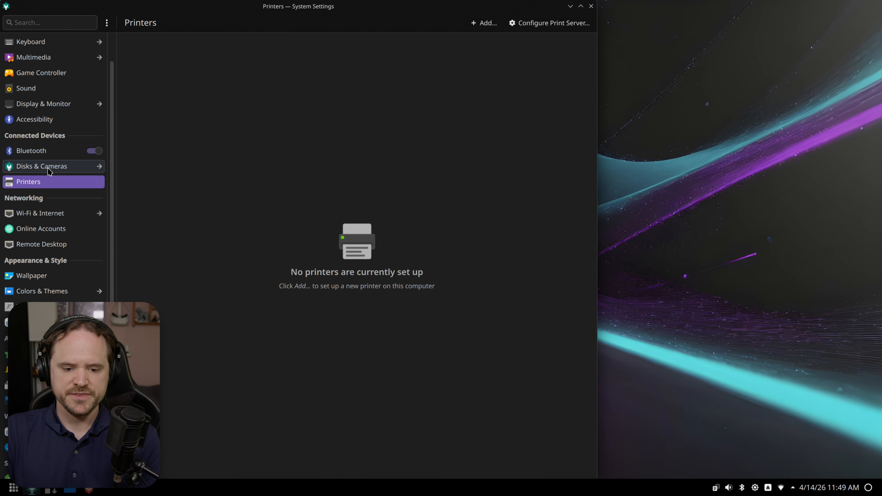
click(38, 166)
click(54, 186)
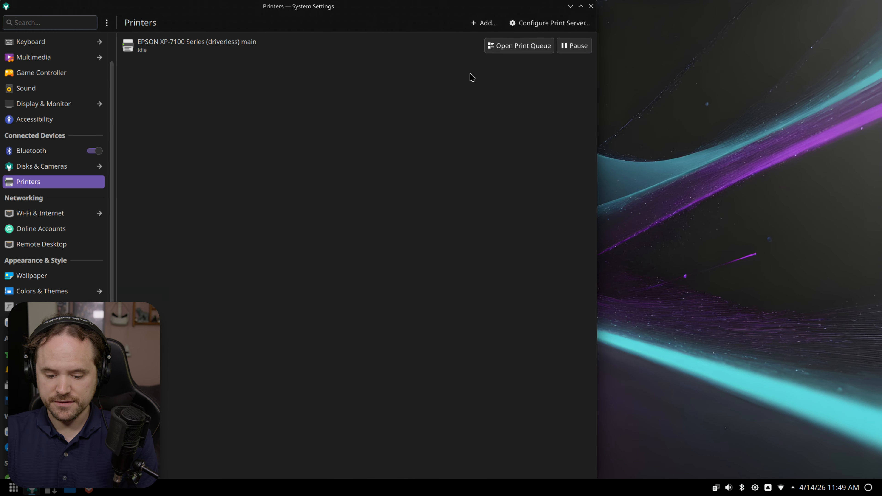
key(super)
text(epson)
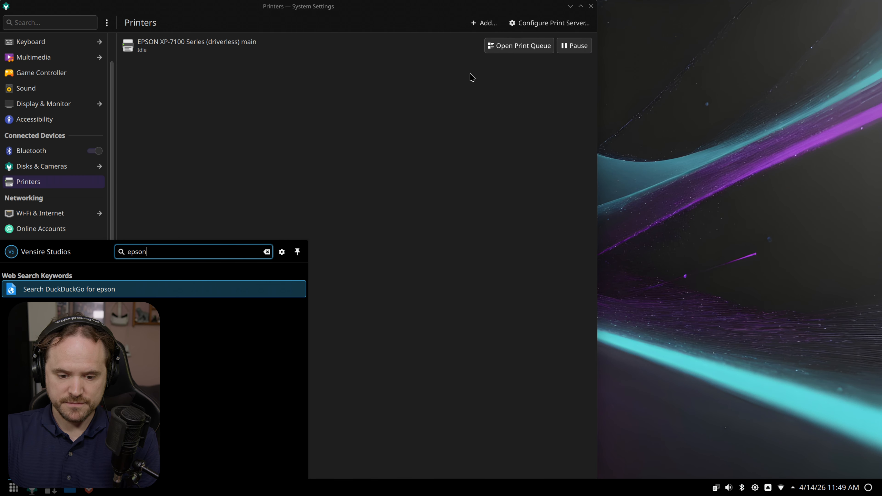
key(Escape)
key(Escape)
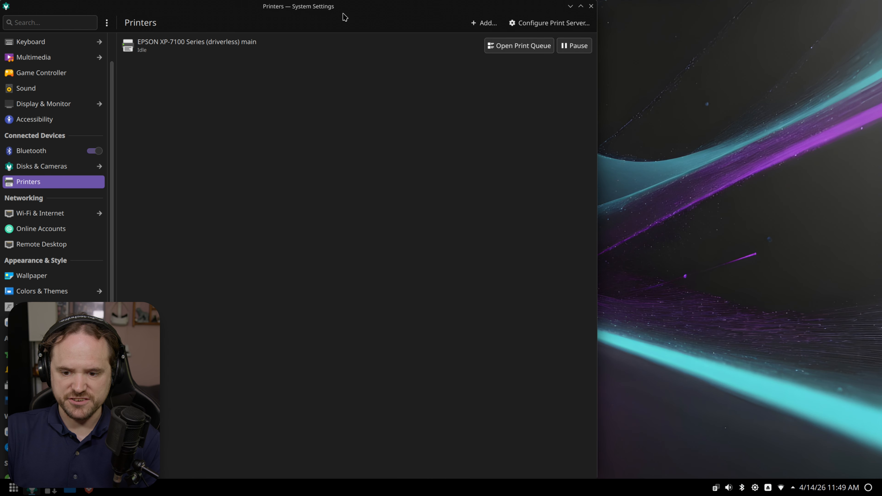
click(505, 53)
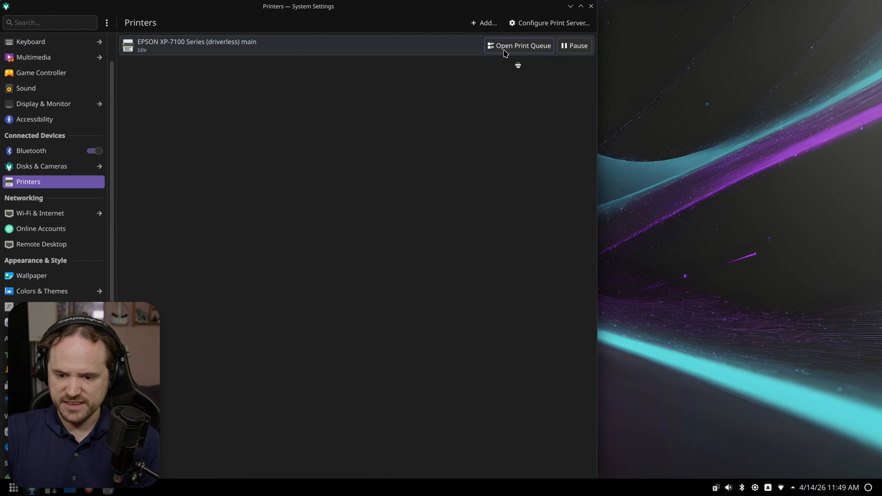
click(452, 198)
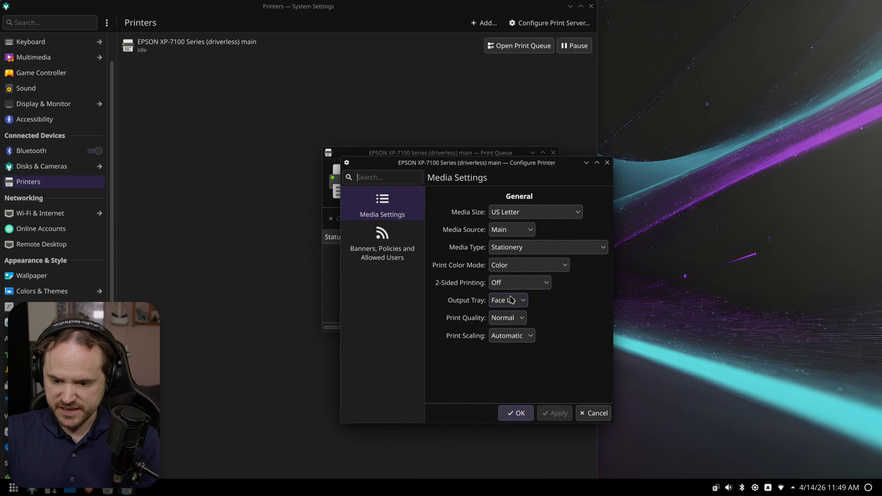
click(512, 247)
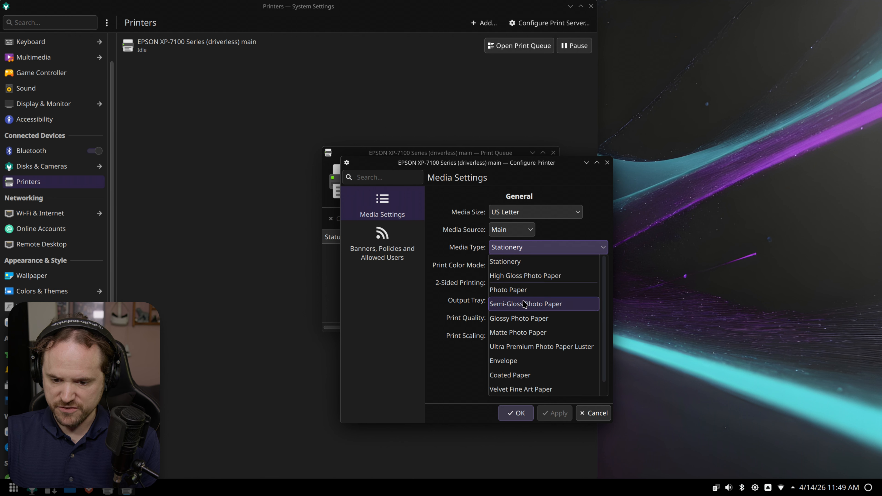
click(458, 202)
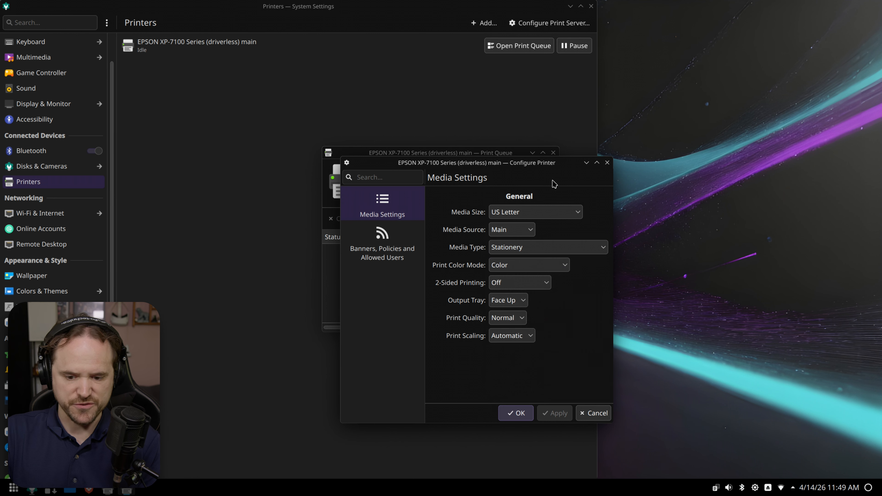
click(607, 162)
click(552, 153)
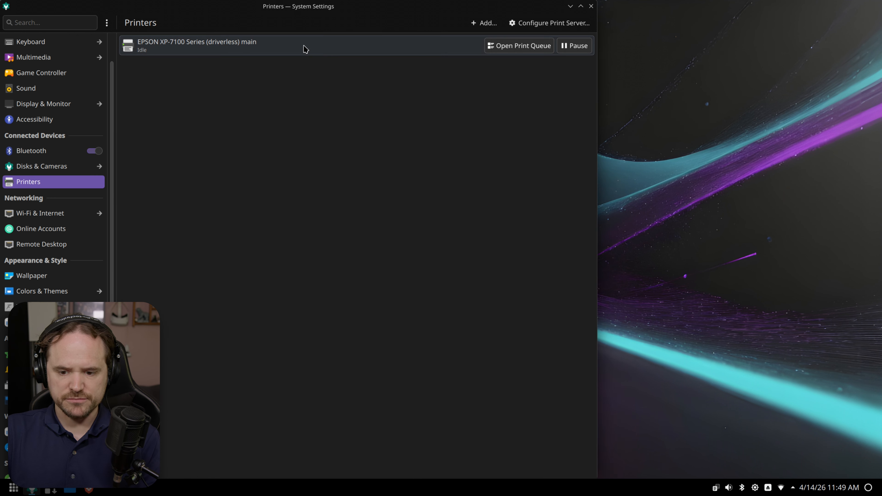
- View driver options for the HP LaserJet Professional P 1102w, then close System Settings and open the launcher
click(485, 23)
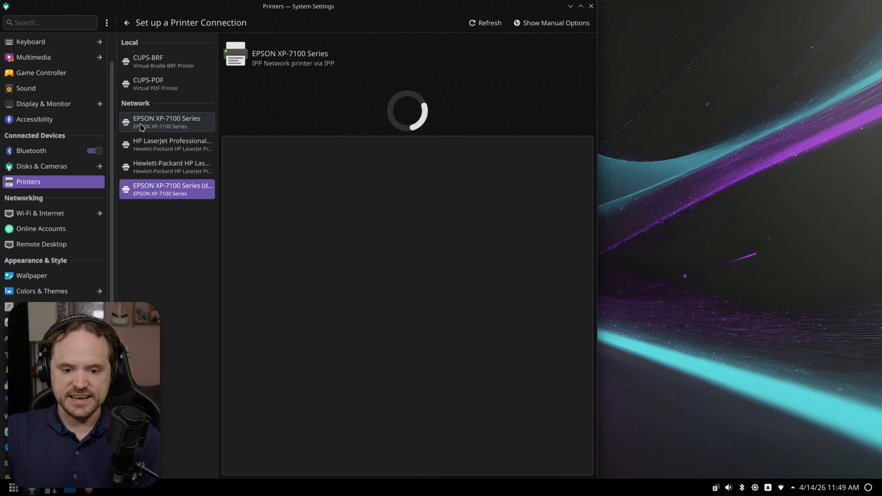
click(162, 143)
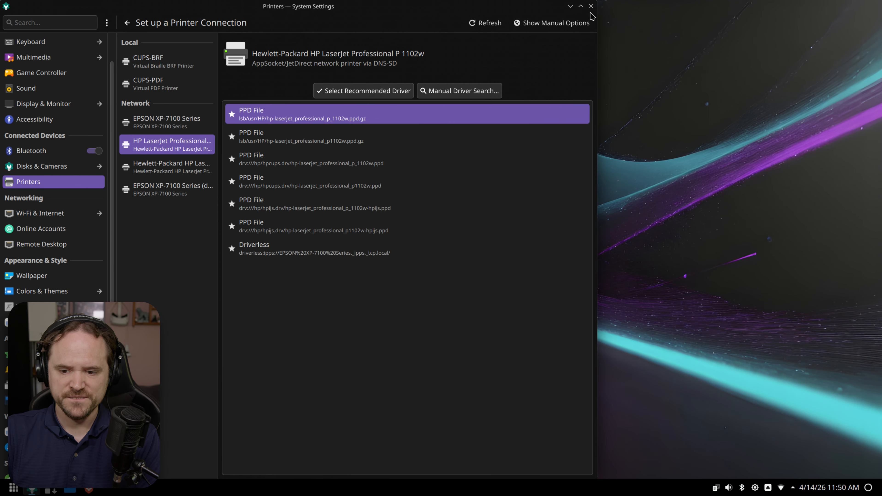
click(591, 6)
key(super)
- Search DNF App Center for hplip and install the HPLIP Graphic Tools (hplip-gui) package
text(dnf)
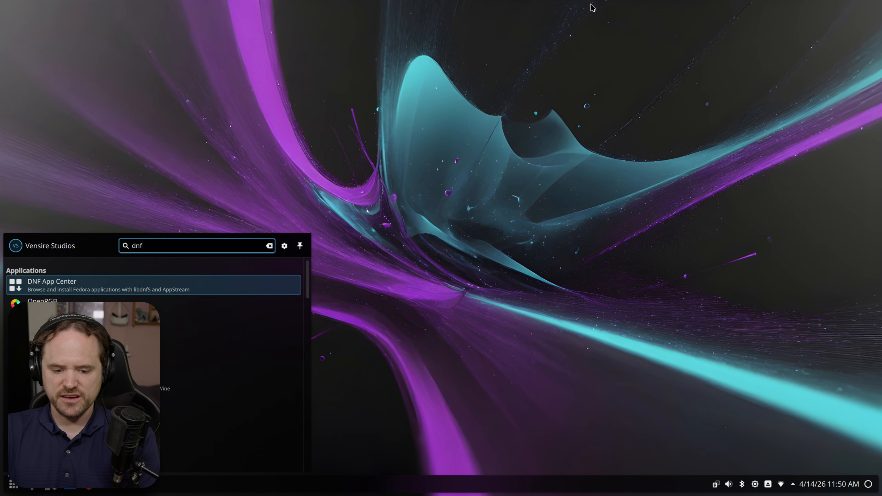
key(Return)
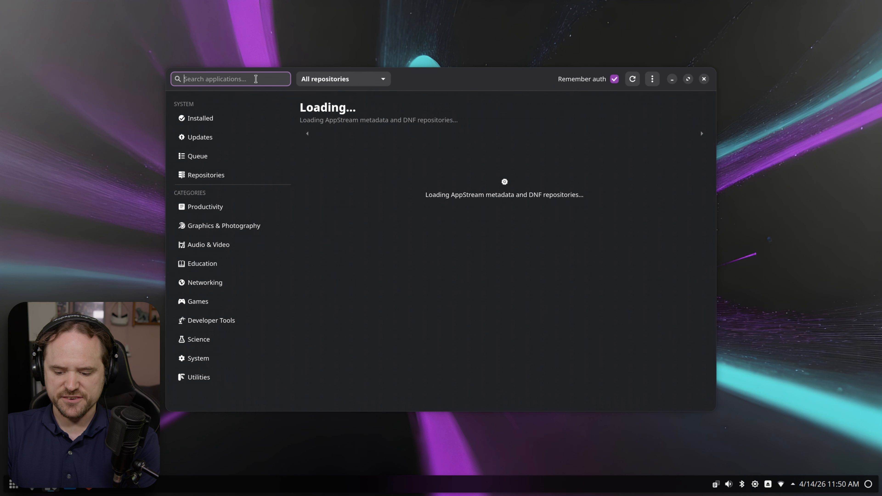
text(h)
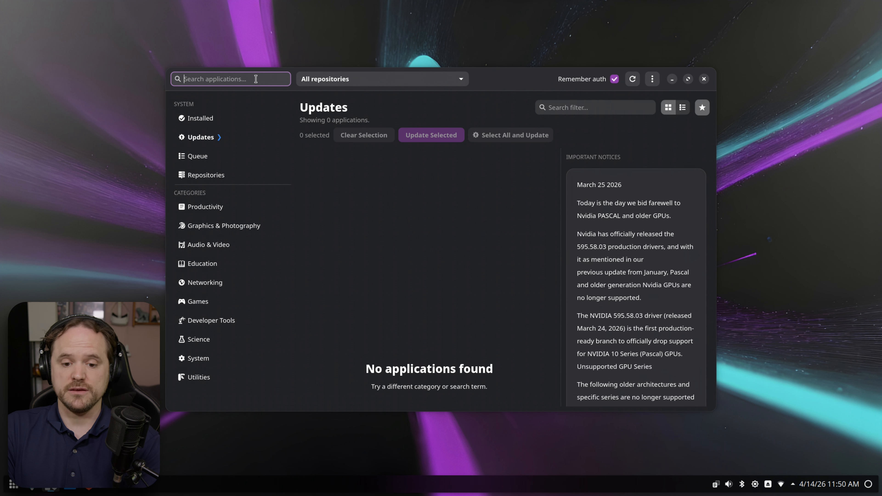
text(hplip)
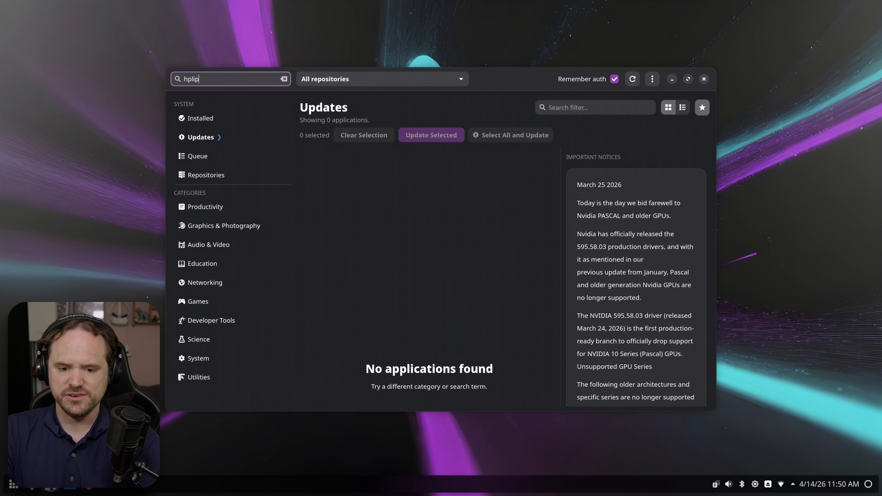
key(Return)
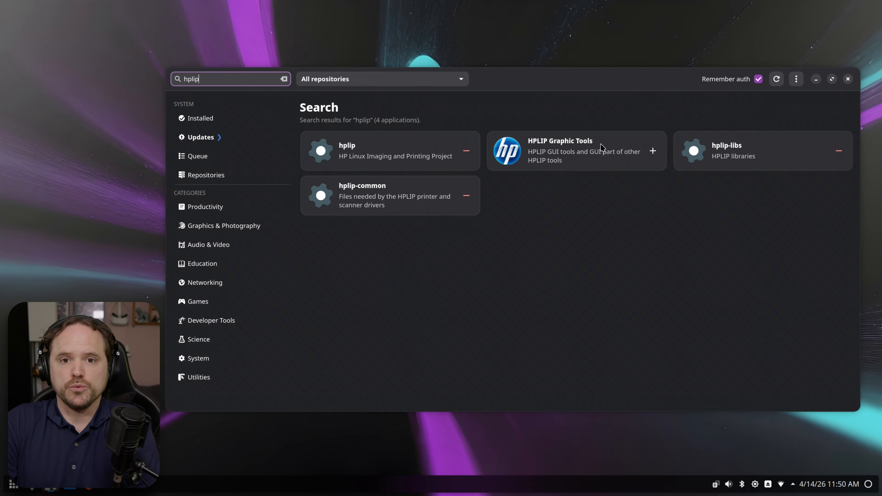
click(572, 159)
click(423, 242)
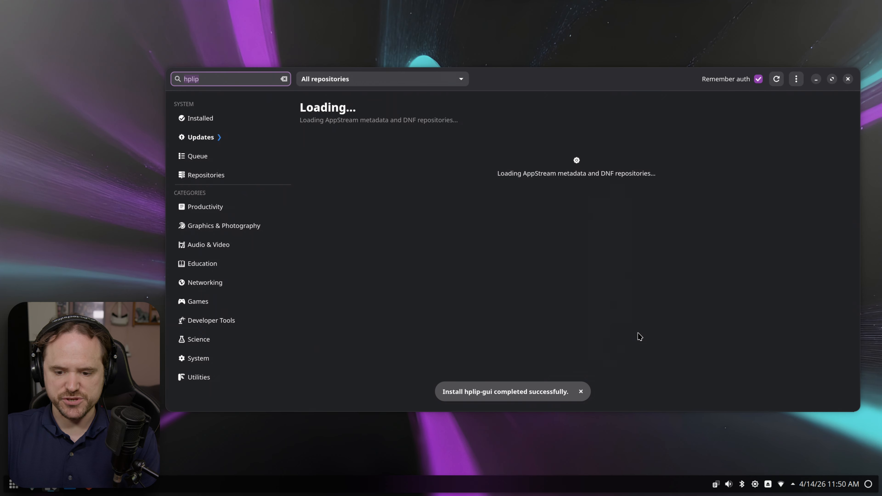
- Close the package manager and launch HPLIP Graphical Tools from the application launcher
click(848, 79)
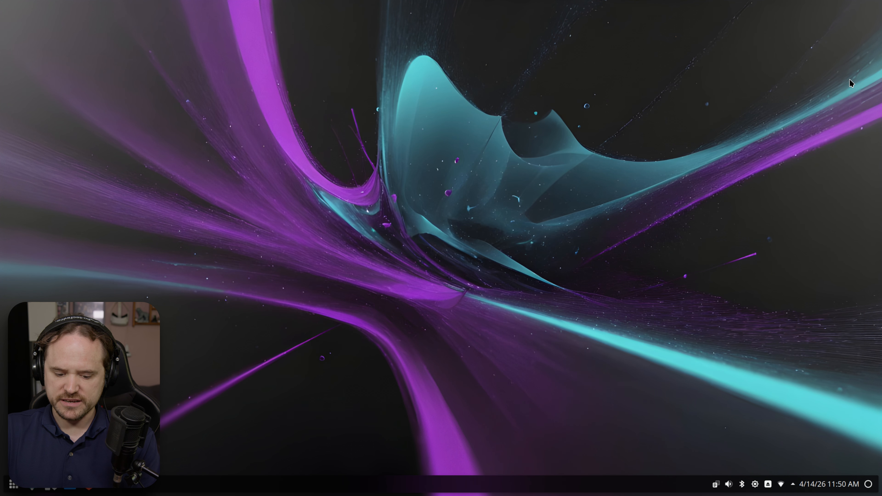
key(super)
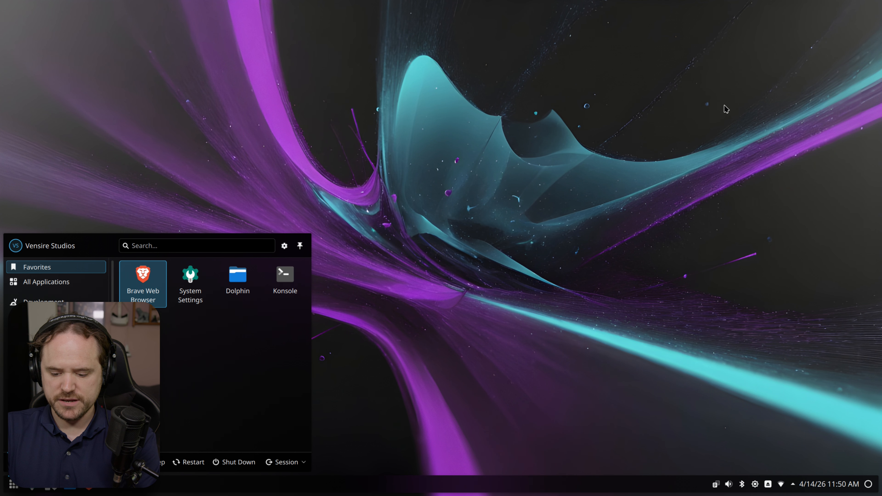
text(hp)
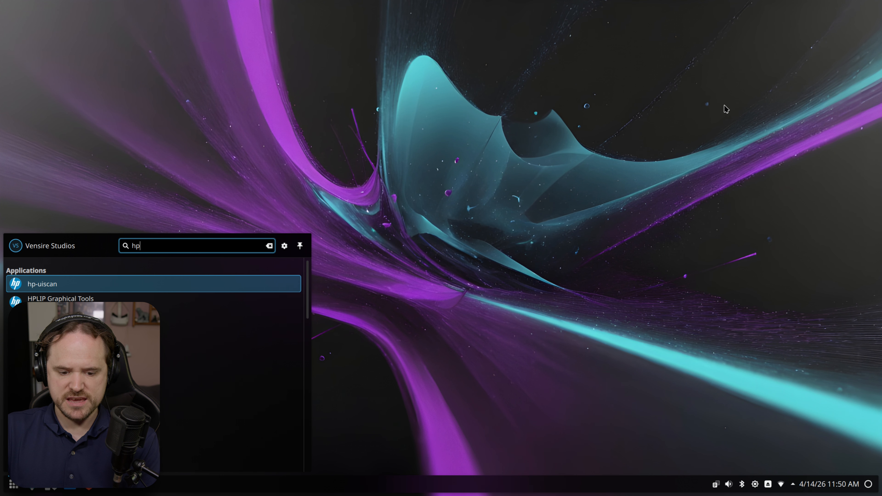
key(Down)
key(Return)
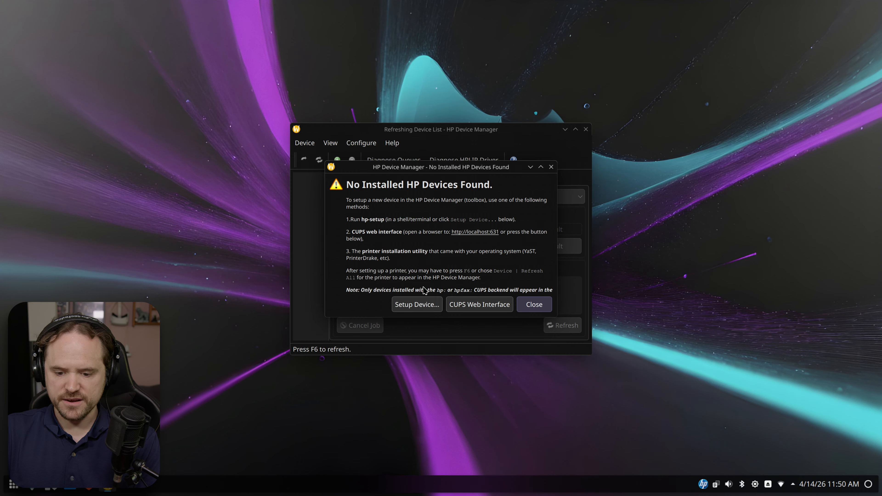
- Set up a new network device and proceed with the discovered HP LaserJet Professional P 1102w
click(419, 306)
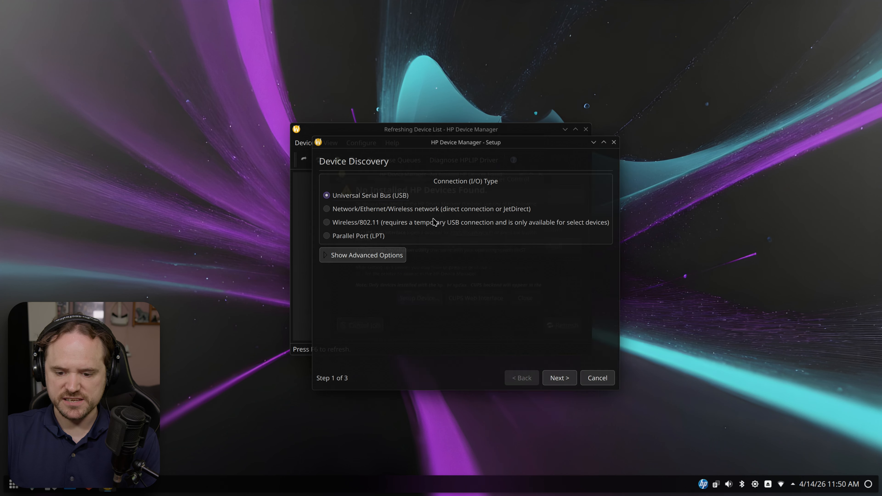
click(324, 208)
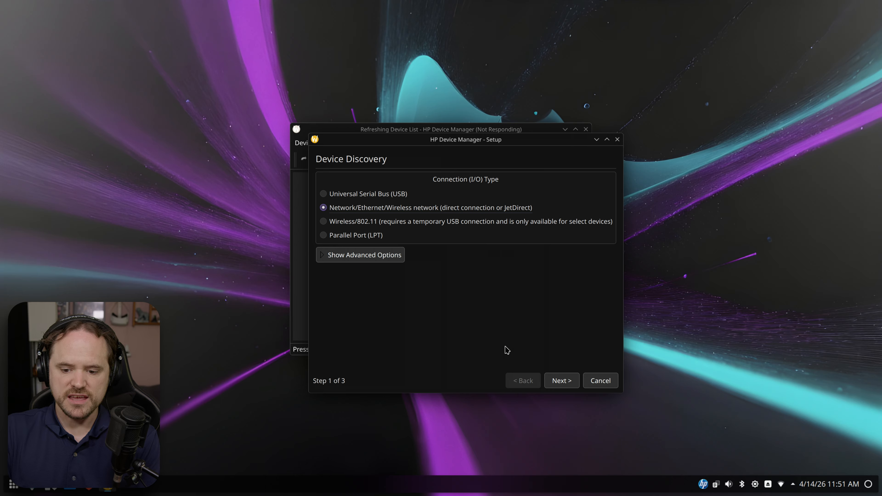
click(562, 380)
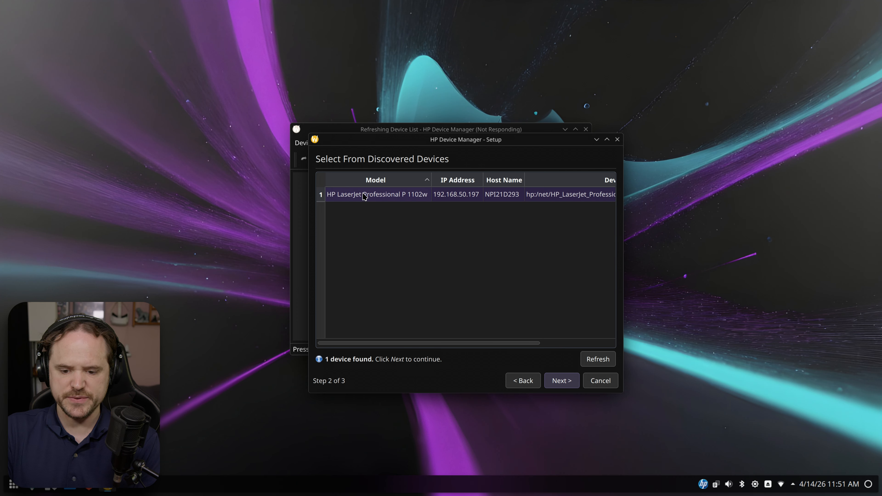
click(561, 381)
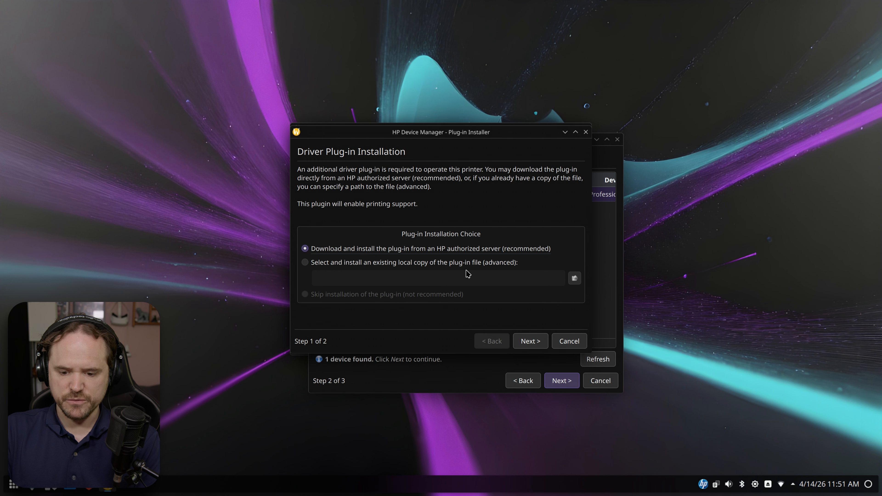
- Download the HP driver plug-in, accept its license, authenticate as root, and confirm the successful install
click(530, 341)
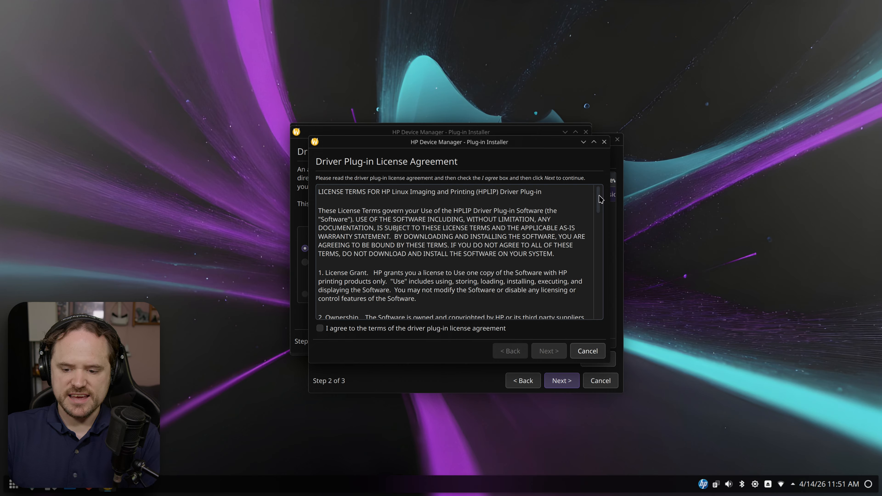
drag(599, 199, 603, 311)
click(454, 329)
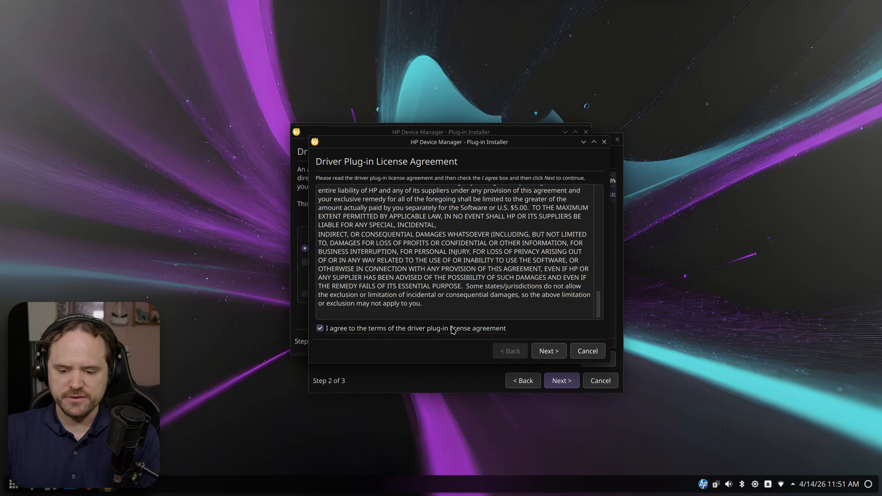
click(548, 351)
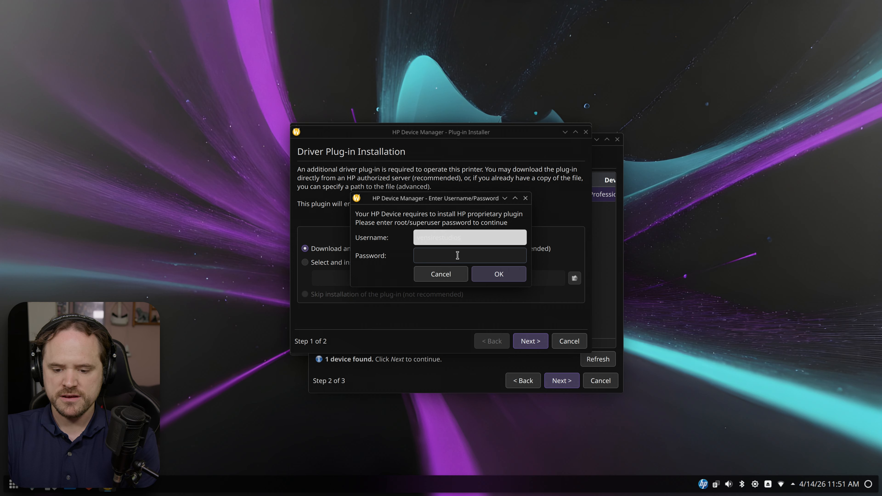
key(Return)
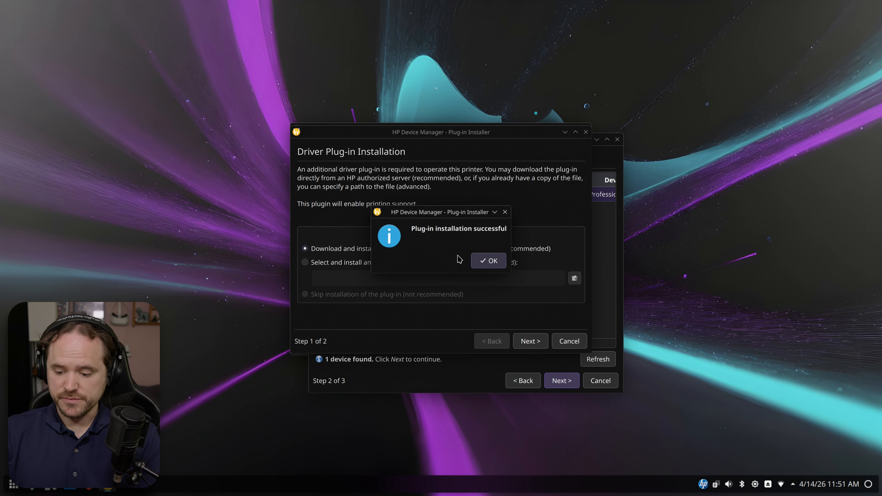
key(Return)
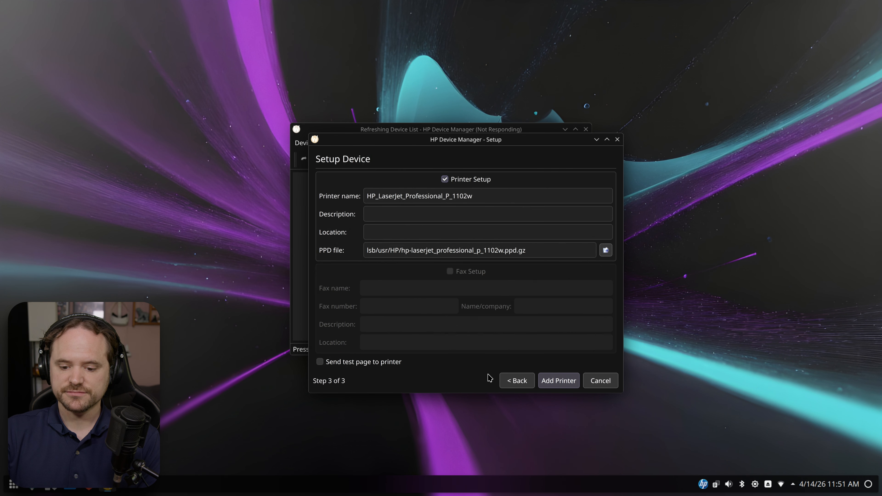
- Add the printer under the name HP_LaserJet_Professional_P_1102w_main
click(494, 193)
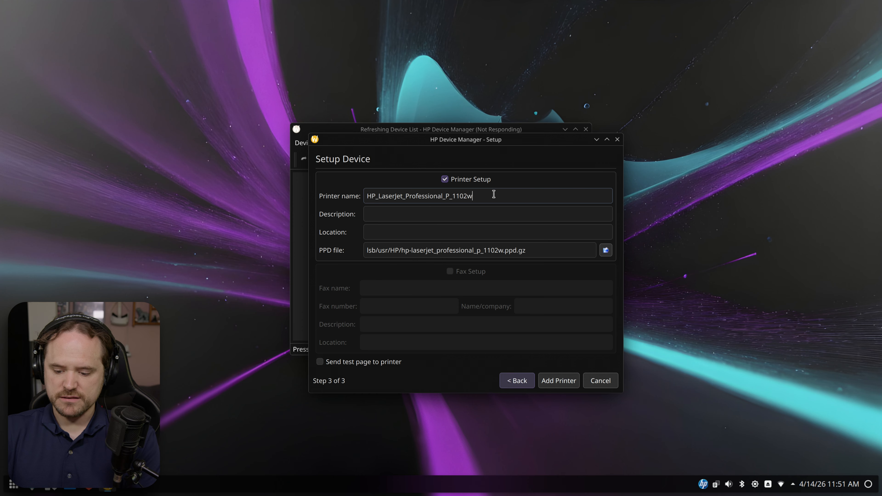
text(_main)
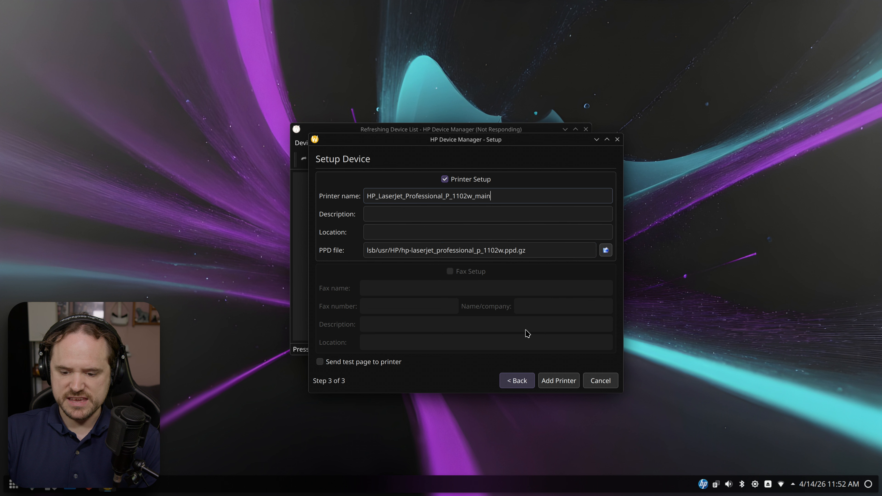
click(564, 384)
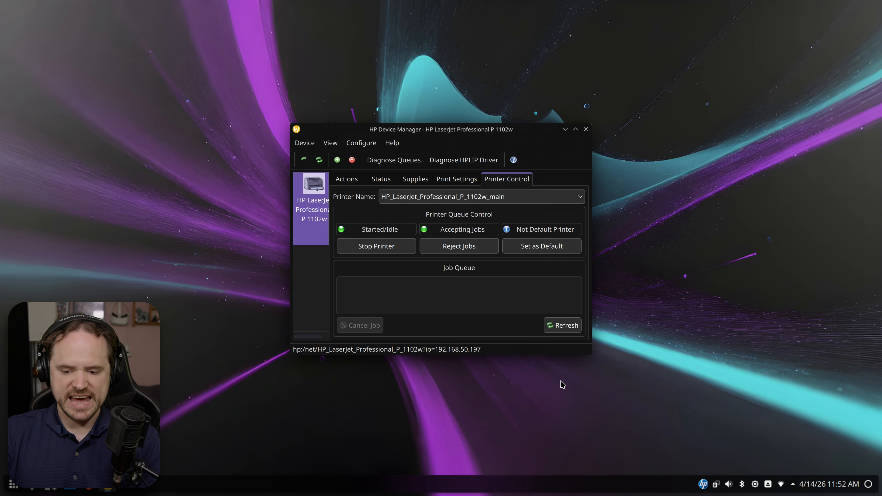
- Check the Black toner level in Supplies, then close HP Device Manager
click(413, 179)
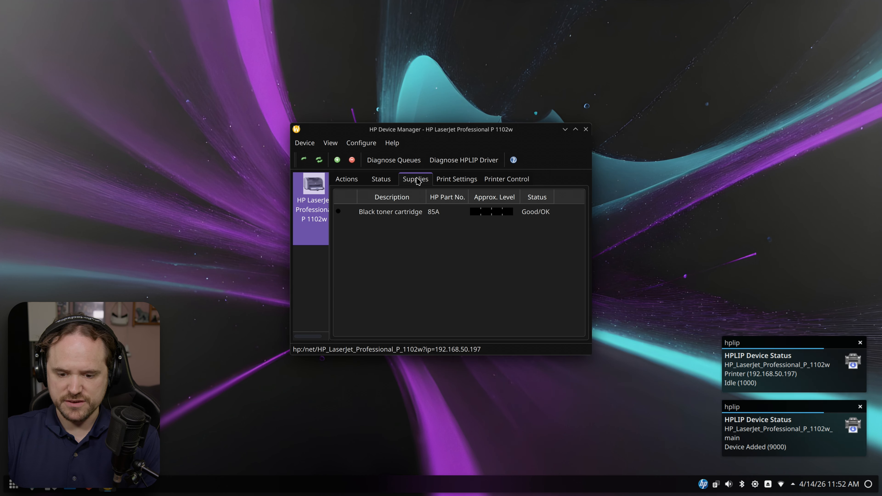
click(388, 213)
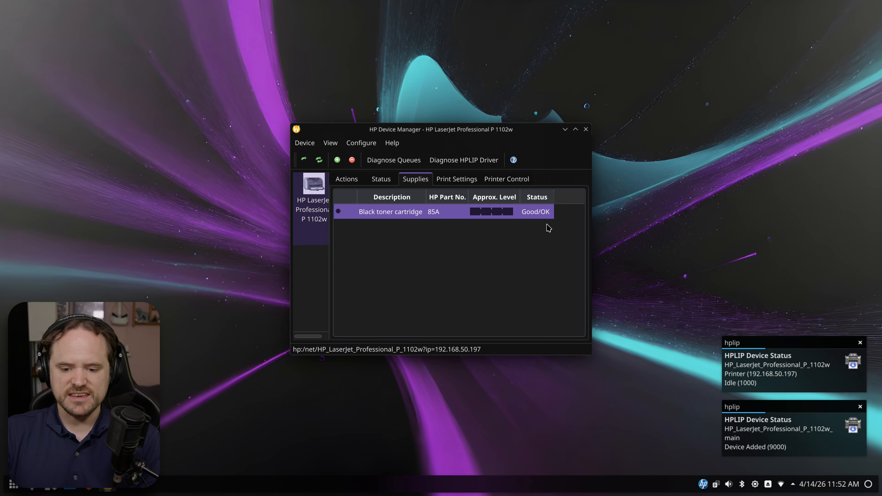
click(586, 129)
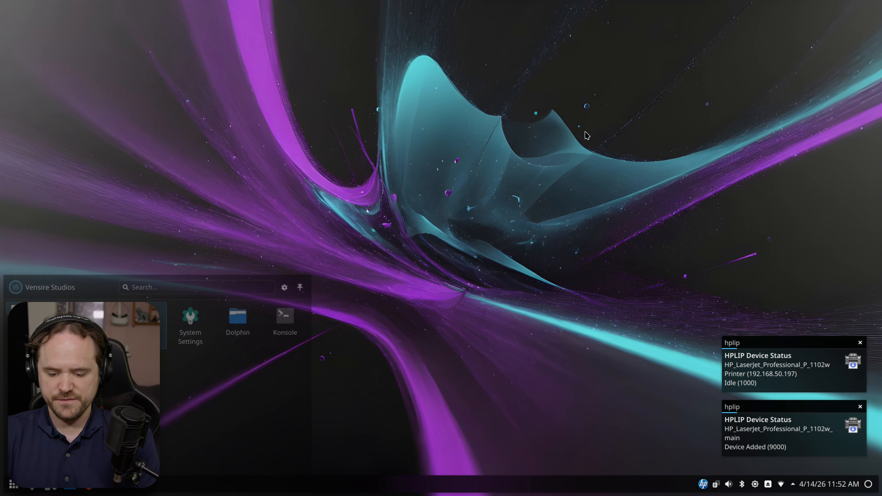
- Launch ONLYOFFICE and create a new text document containing 'test'
key(super)
text(only)
key(Return)
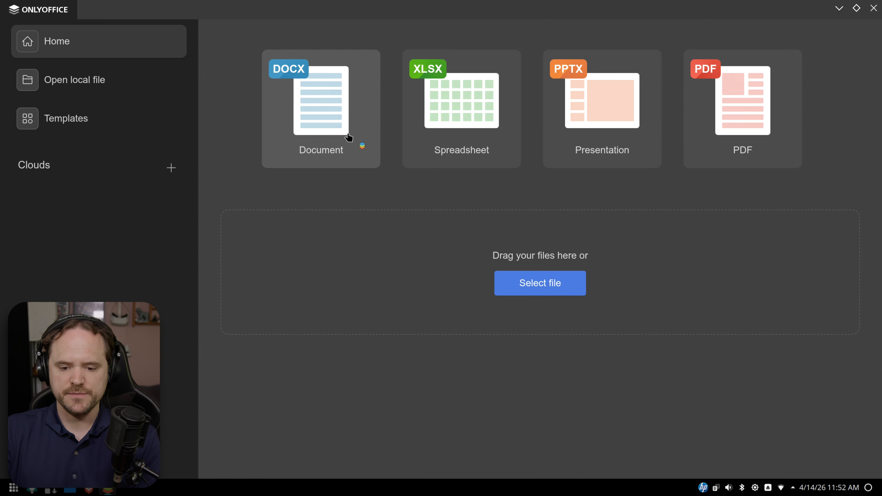
click(347, 137)
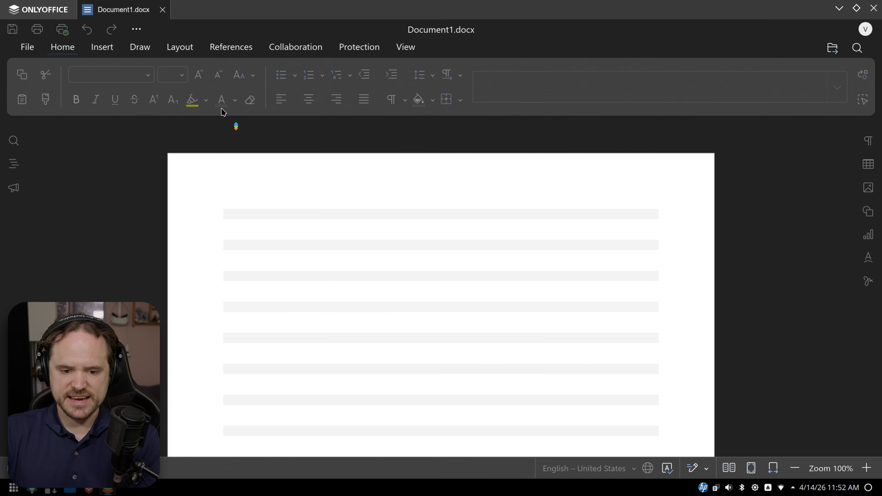
text(test)
- Switch the print printer between XP-7100_Series_main and HP LaserJet, then close without saving
key(ctrl+p)
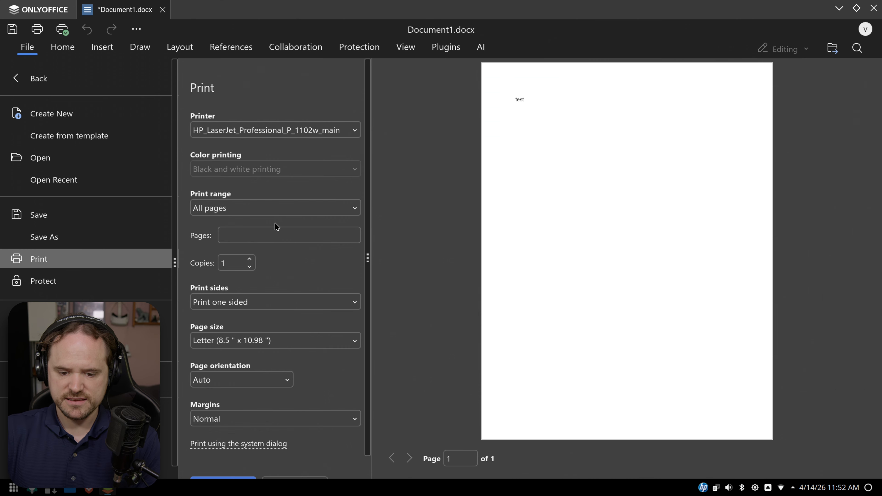
click(296, 131)
click(276, 169)
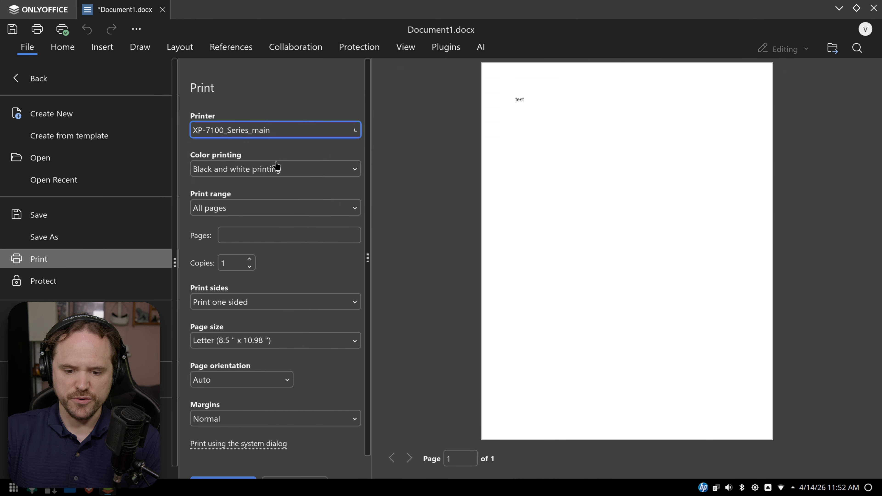
click(299, 131)
click(284, 153)
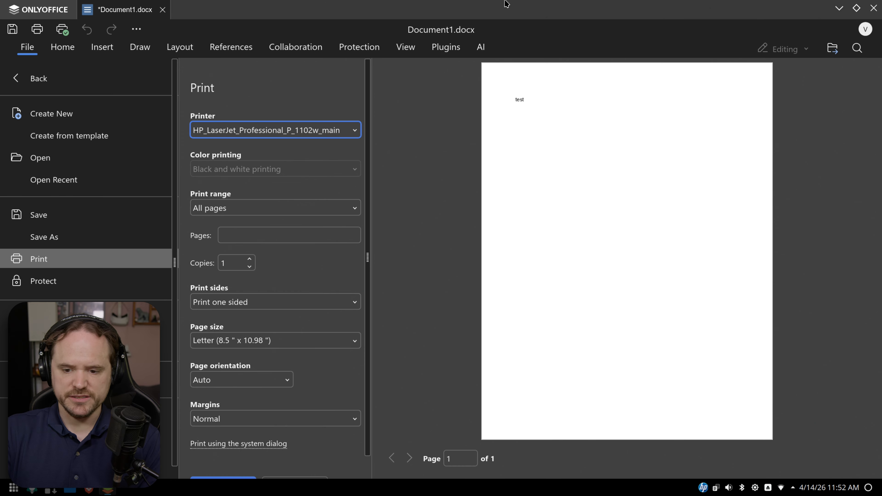
click(874, 9)
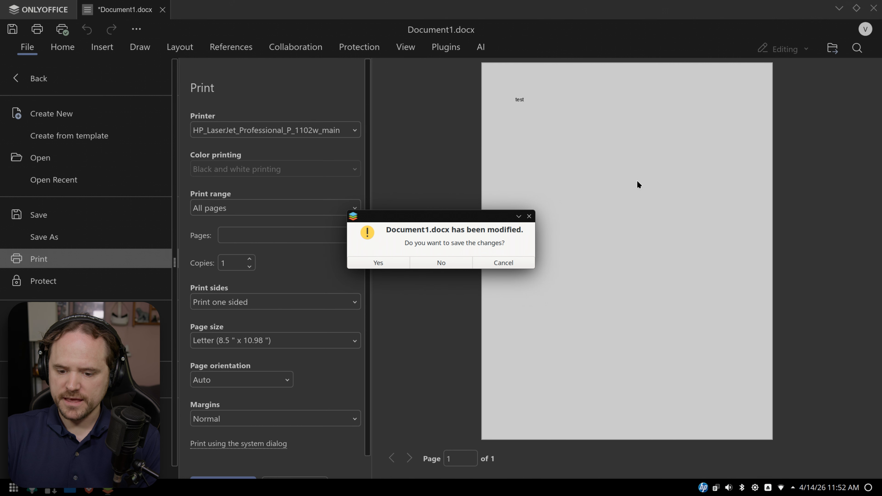
click(461, 263)
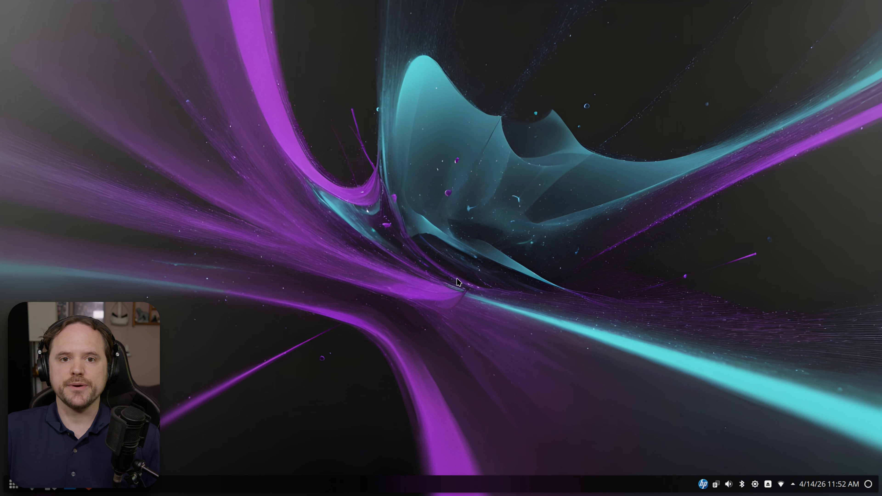